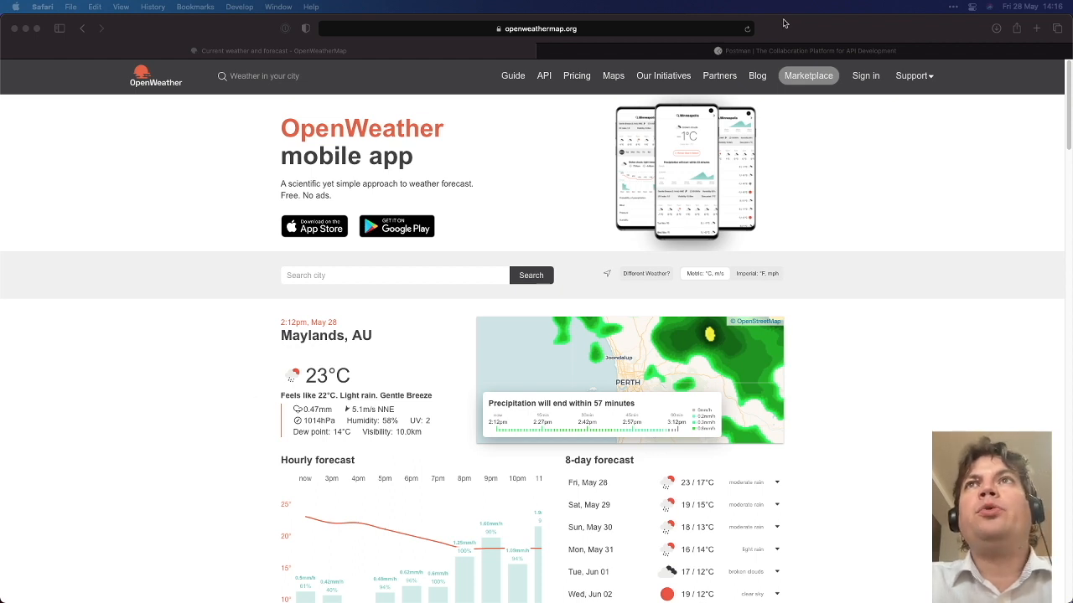
Switch from the Maylands weather page to the Postman homepage tab at its Use Cases section
left_click(770, 50)
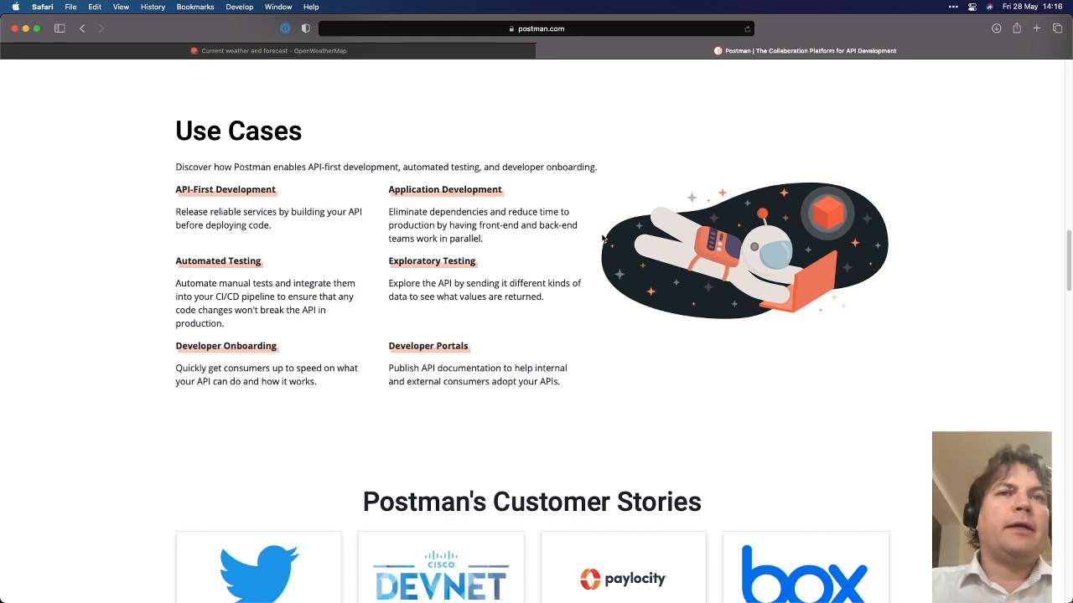
Scroll up the Postman homepage and close its tab, leaving only the Maylands weather page
scroll(591, 434, "up", 1)
scroll(591, 435, "up", 2)
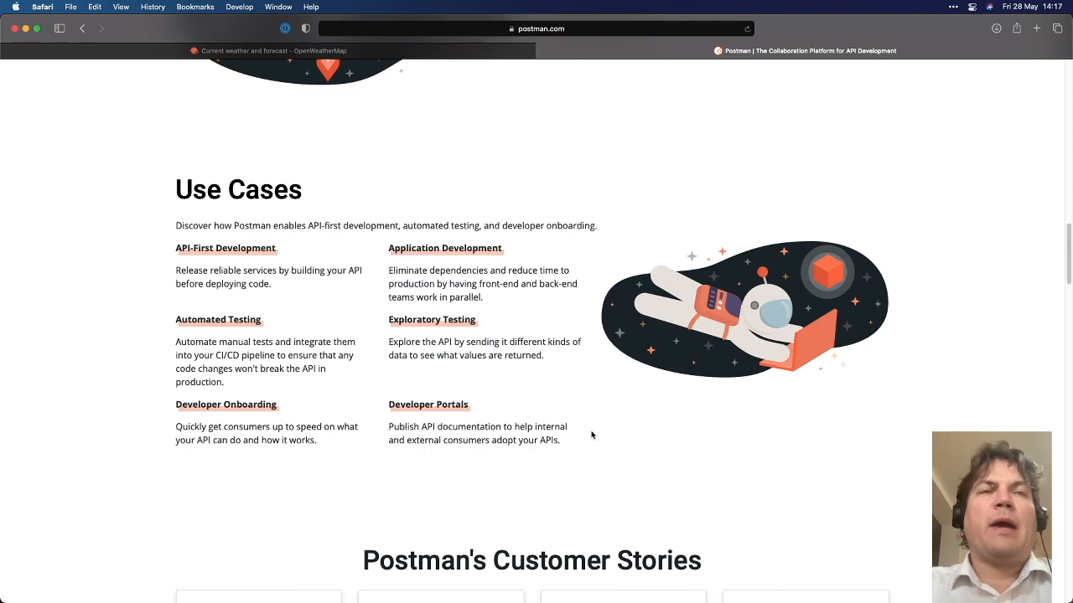
scroll(592, 434, "up", 5)
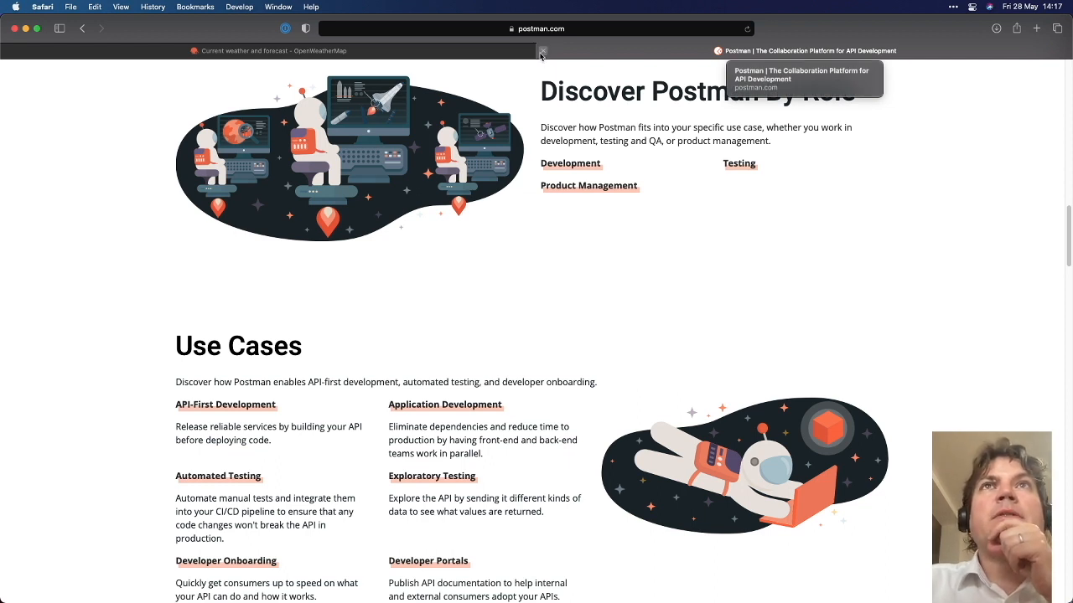
left_click(541, 52)
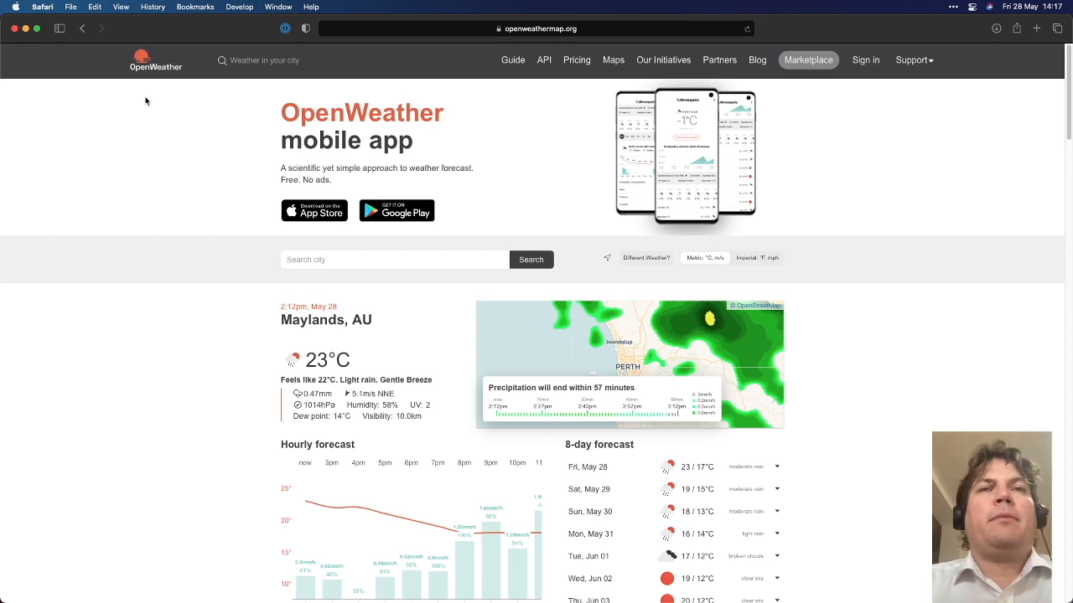
scroll(201, 359, "down", 1)
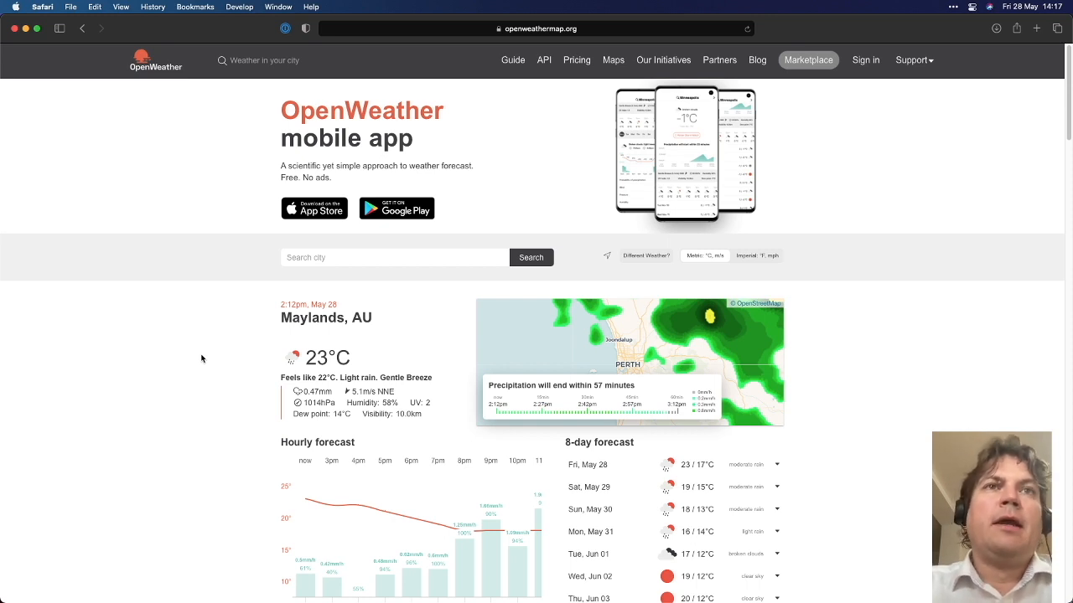
scroll(196, 407, "down", 2)
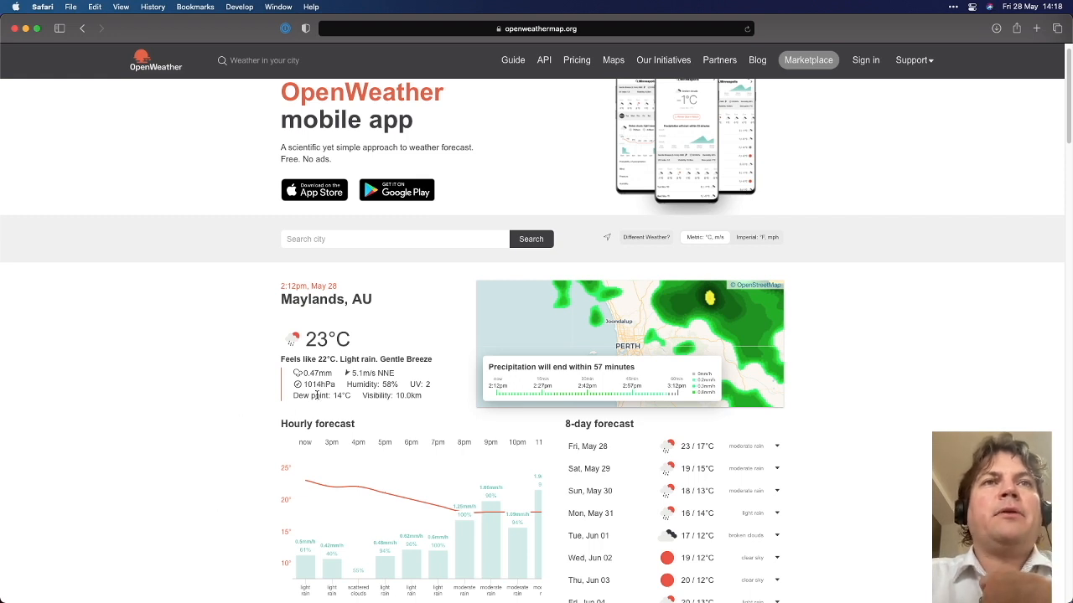
scroll(301, 362, "down", 1)
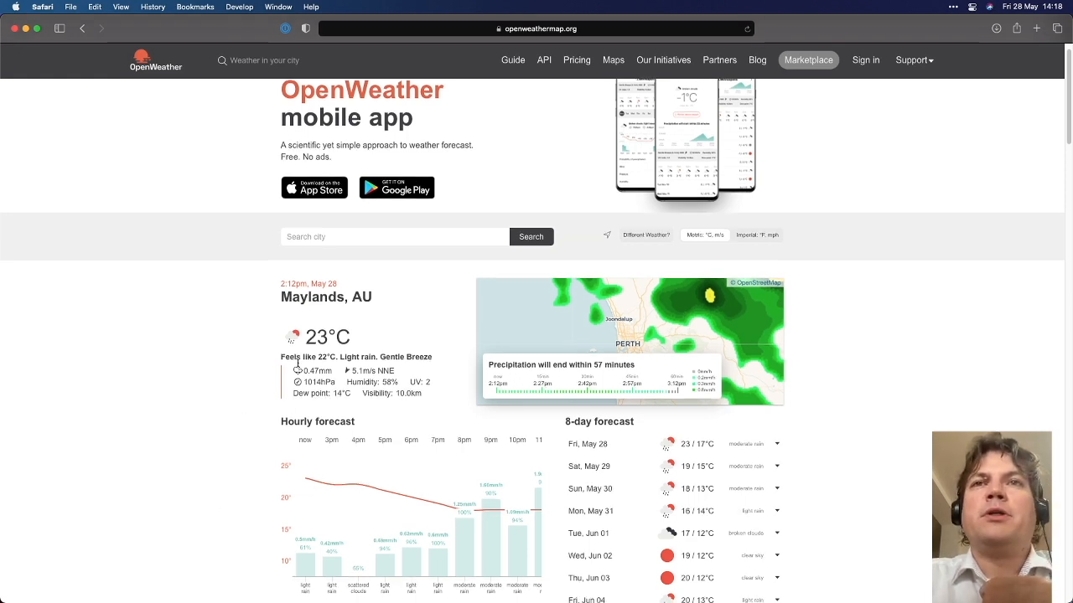
scroll(298, 366, "down", 2)
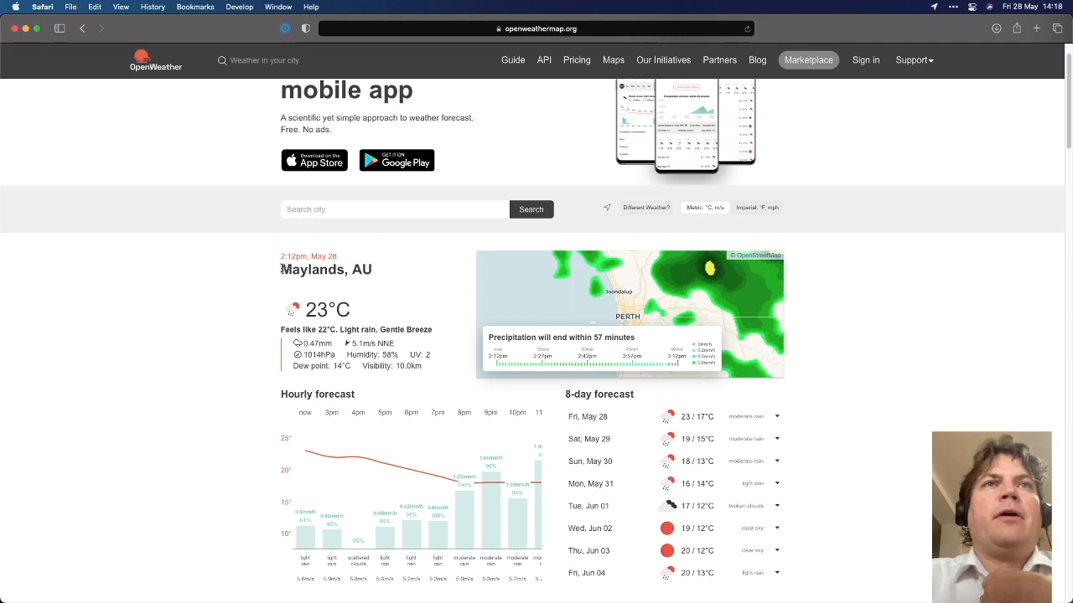
left_click_drag(287, 271, 403, 268)
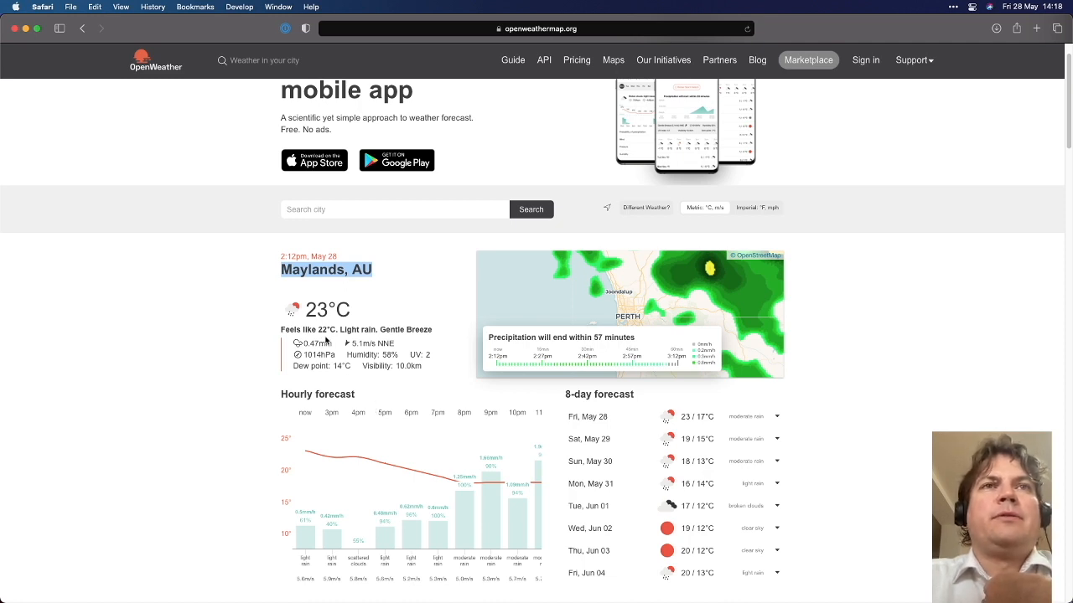
left_click_drag(317, 307, 351, 310)
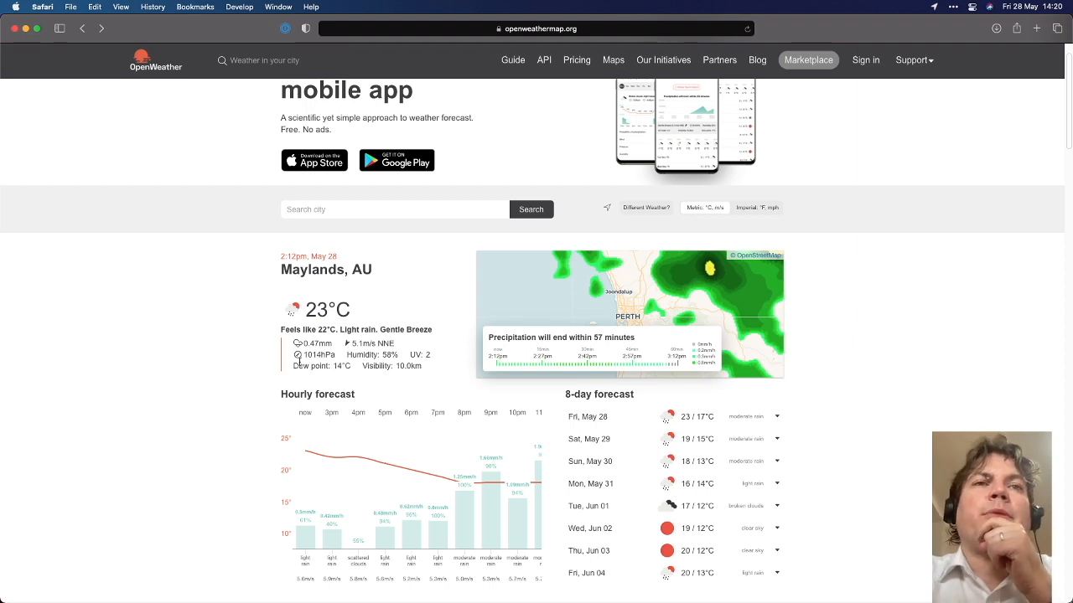
Browse OpenWeather's API list and open the Current Weather Data API doc
left_click(544, 61)
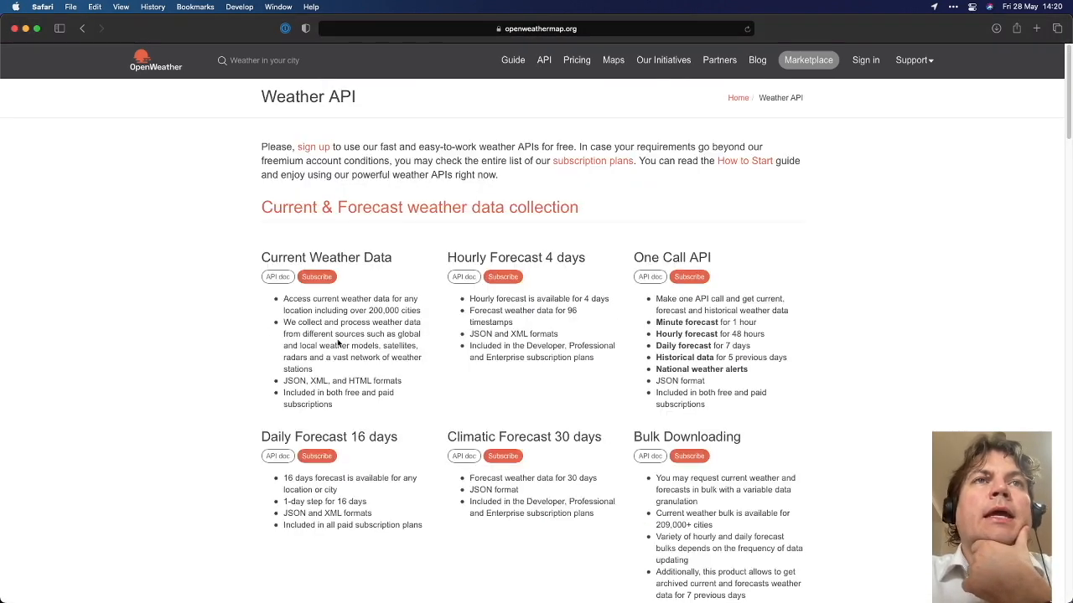
double_click(340, 257)
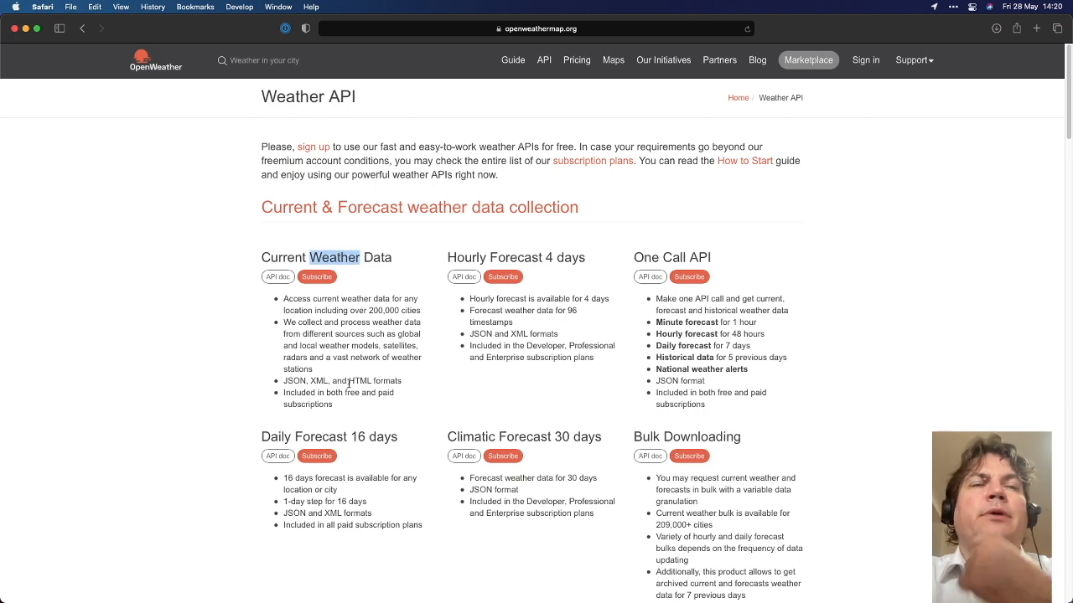
double_click(503, 258)
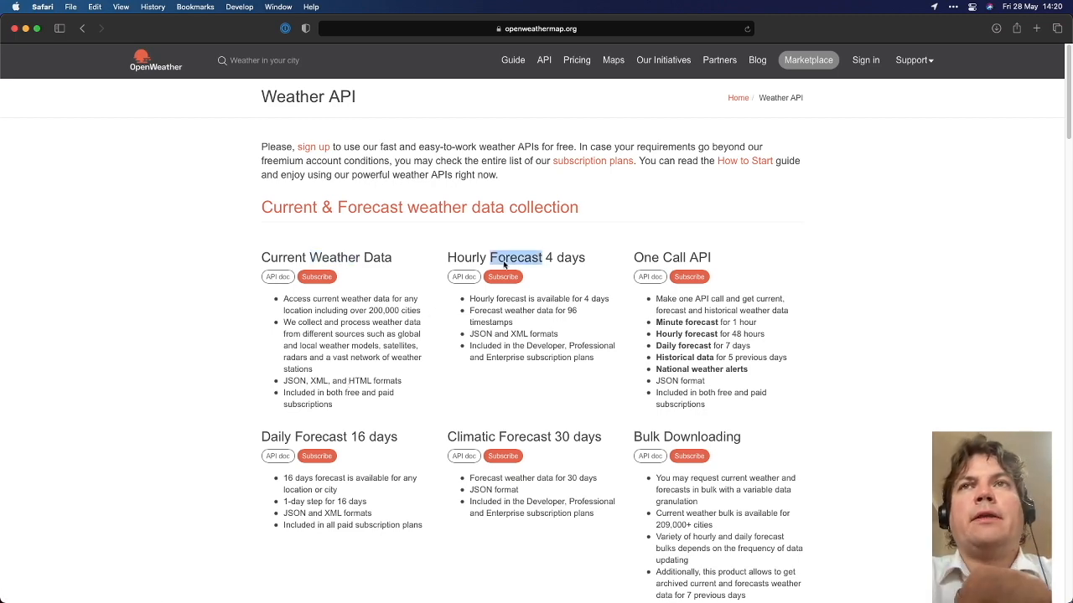
scroll(533, 353, "down", 2)
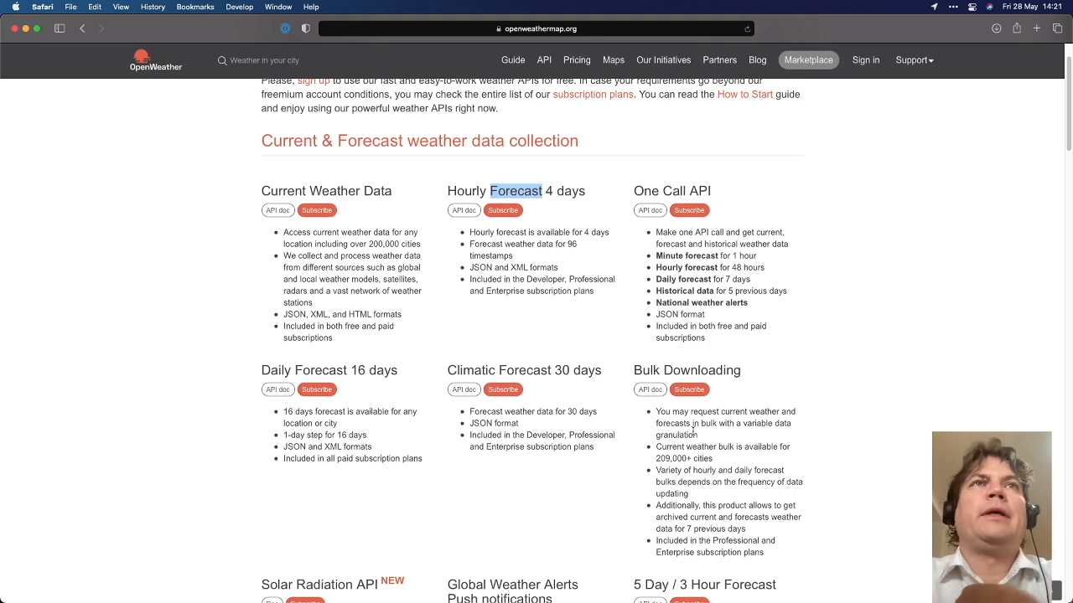
left_click_drag(310, 190, 394, 186)
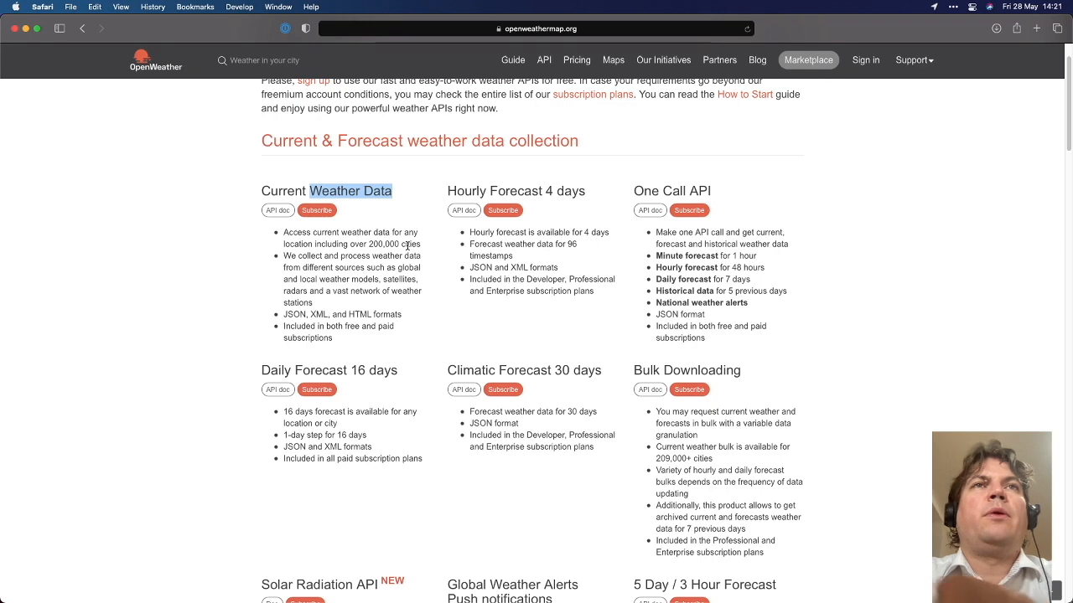
left_click(278, 211)
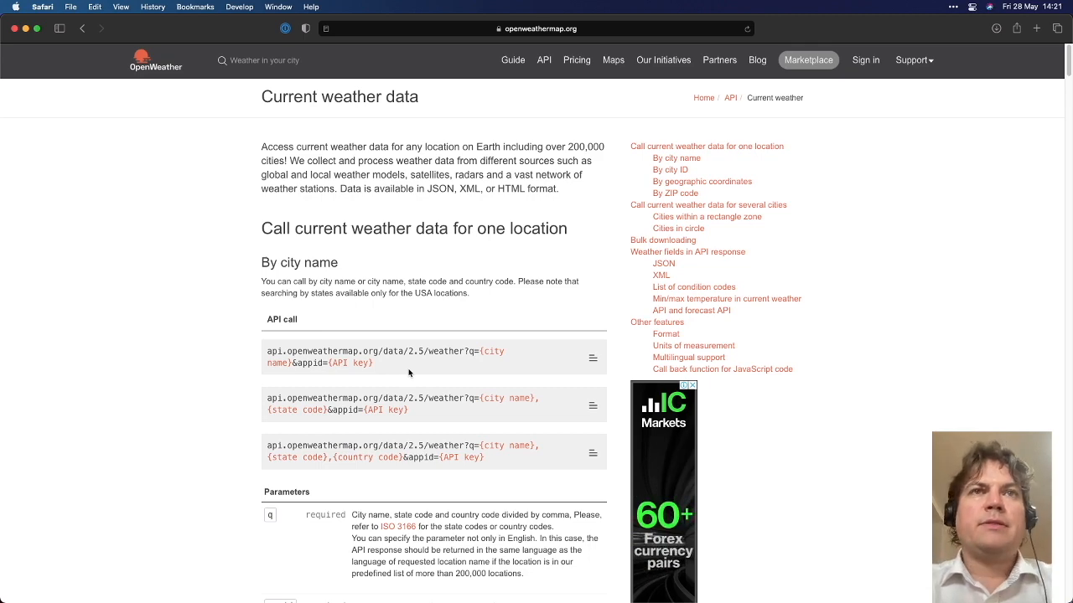
Zoom the docs in and highlight the first call's base address, weather endpoint and query string
key("super+equal")
scroll(412, 374, "down", 2)
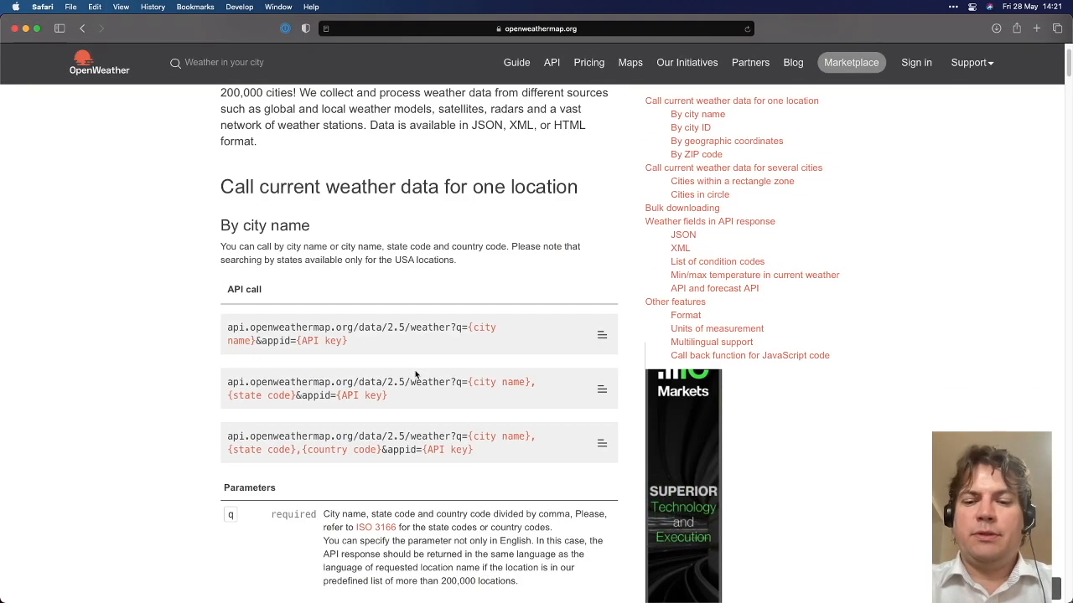
scroll(445, 360, "down", 2)
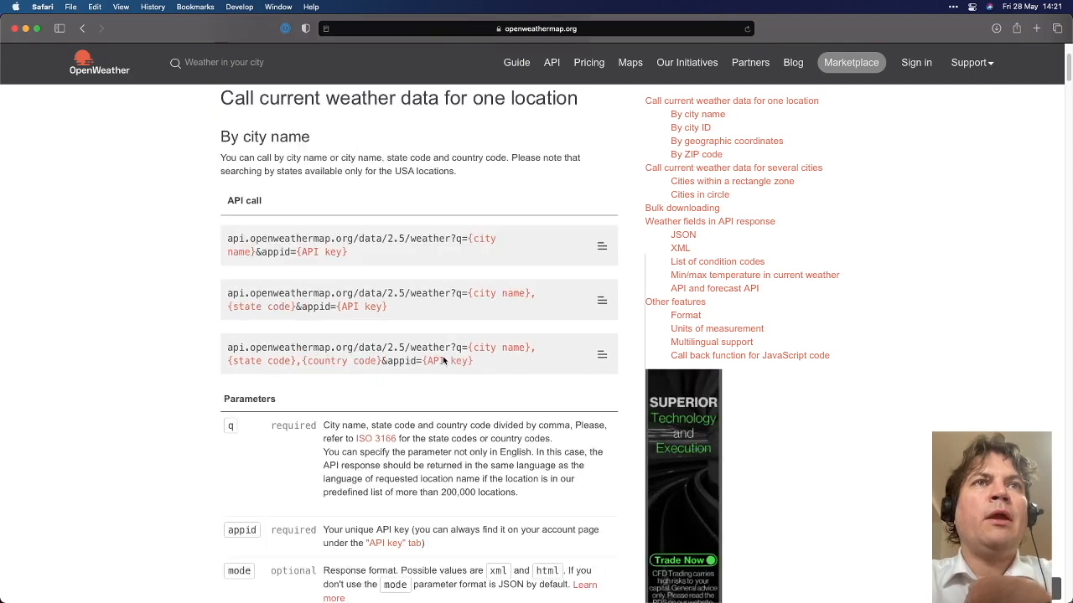
left_click_drag(227, 240, 315, 238)
left_click(386, 239)
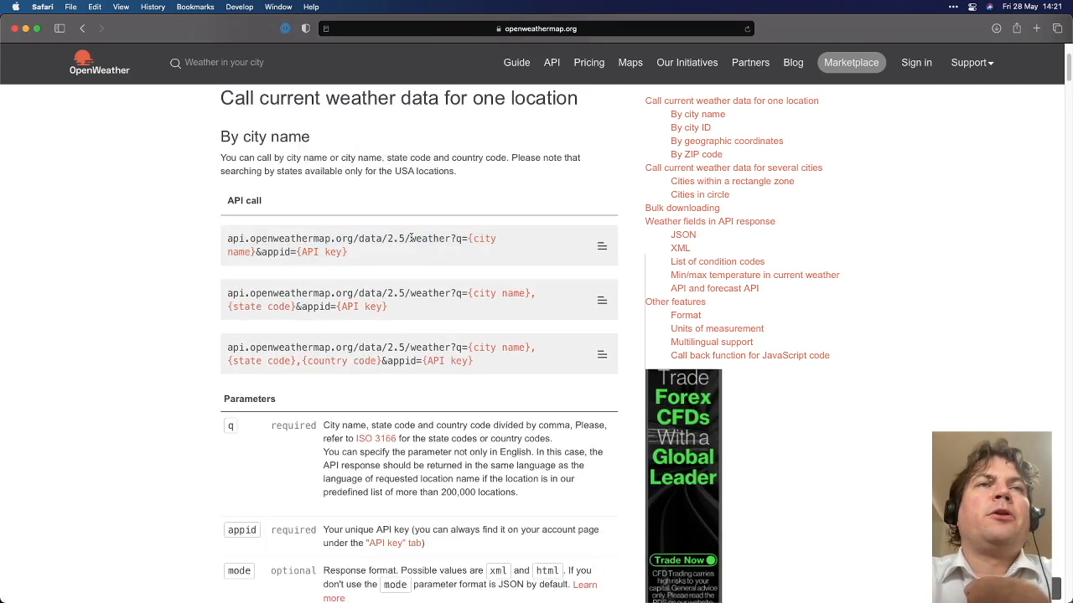
left_click_drag(410, 239, 228, 240)
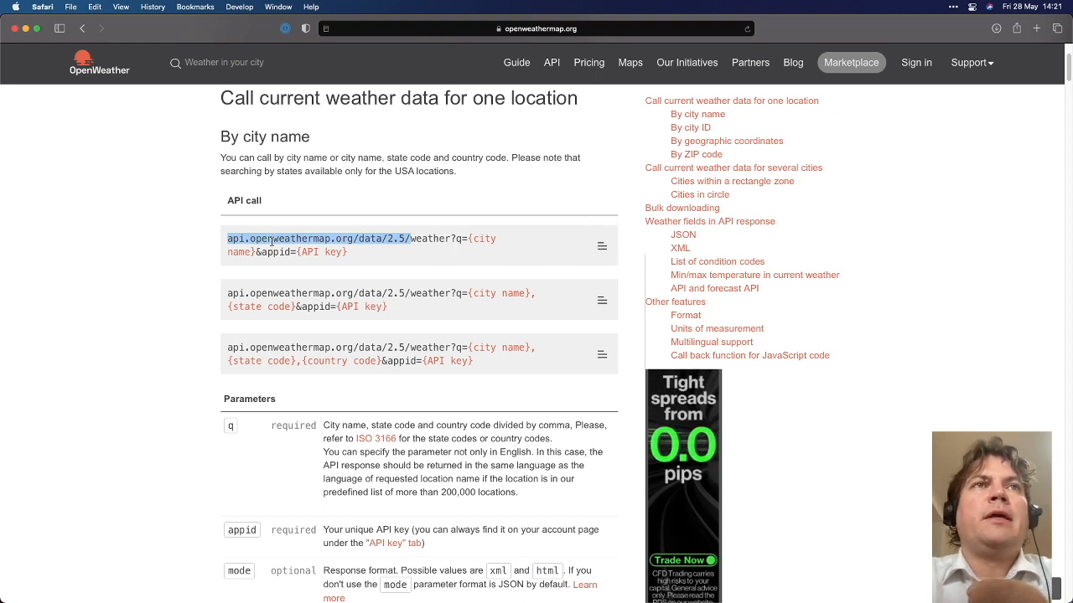
left_click_drag(409, 239, 229, 239)
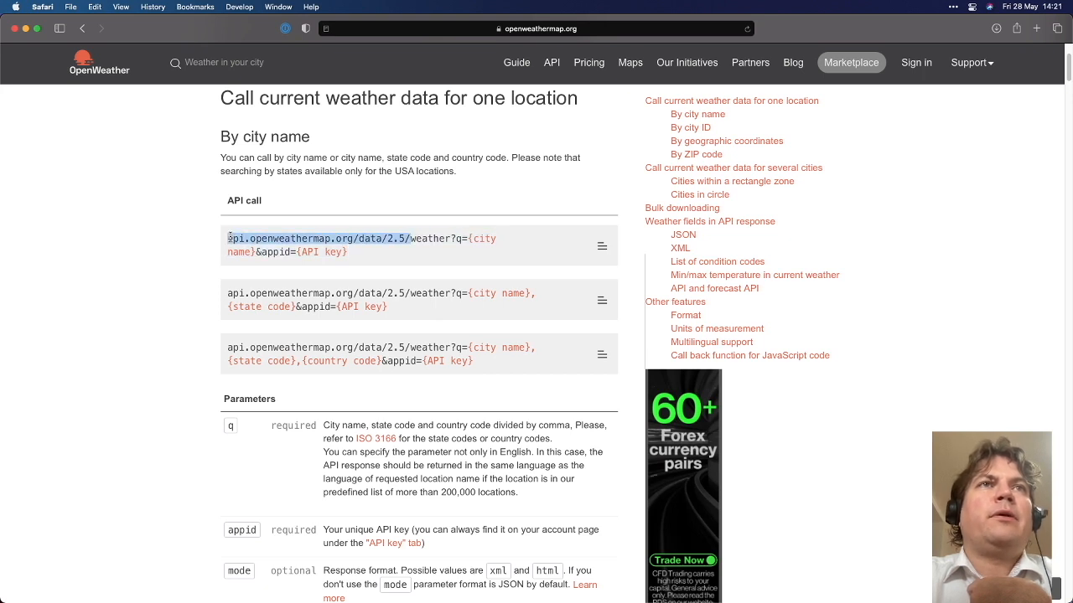
double_click(421, 241)
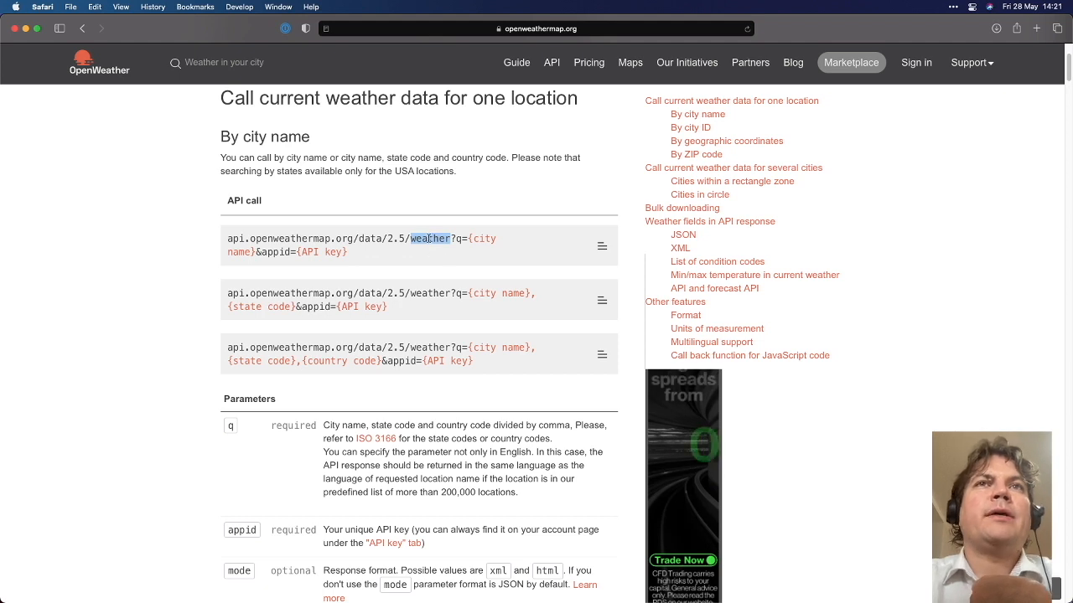
left_click_drag(453, 238, 374, 248)
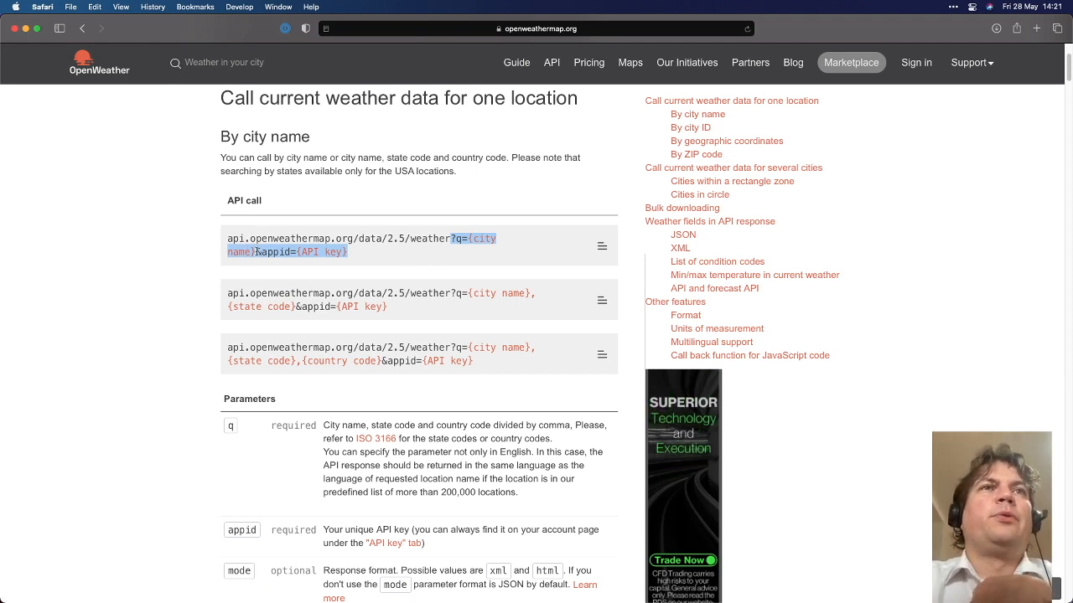
Highlight the {city name}, city/state/country and &appid={API key} parts of the call formats
left_click_drag(258, 251, 470, 239)
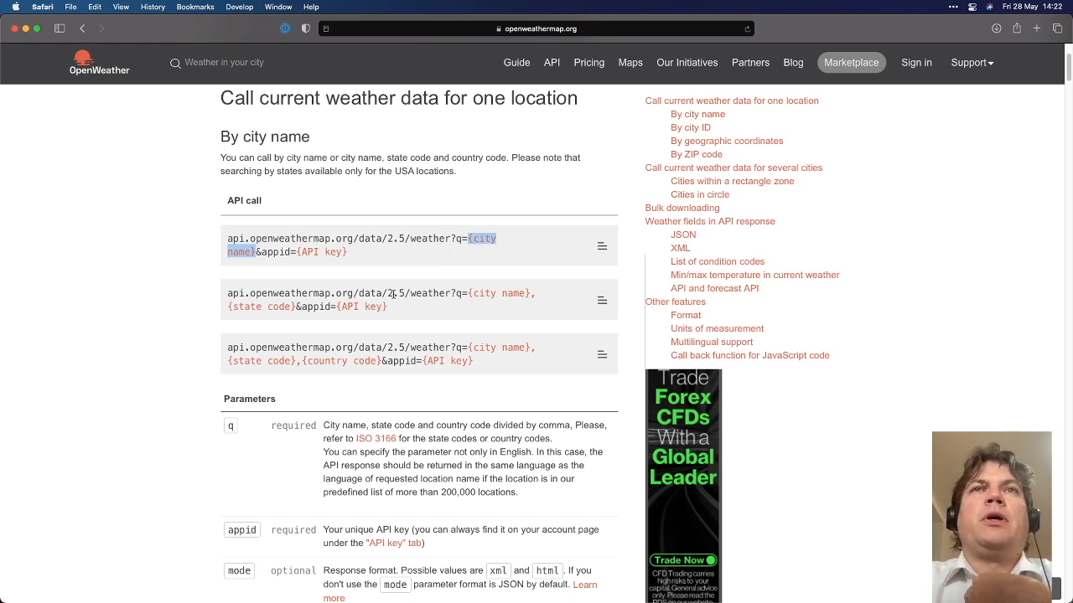
left_click(295, 306)
left_click_drag(295, 305, 388, 307)
left_click_drag(383, 361, 471, 342)
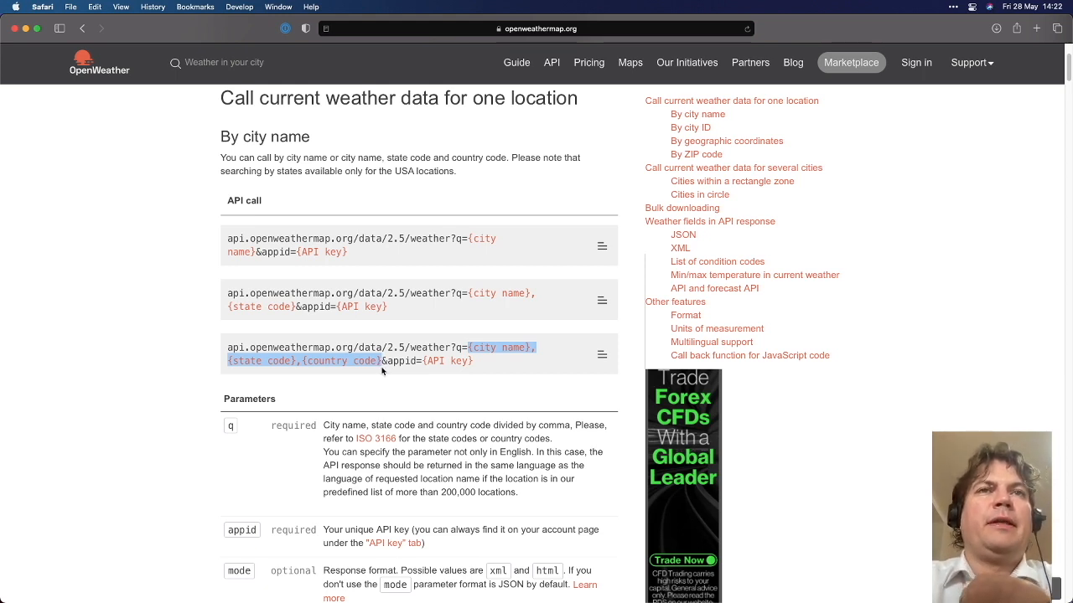
left_click_drag(381, 365, 474, 365)
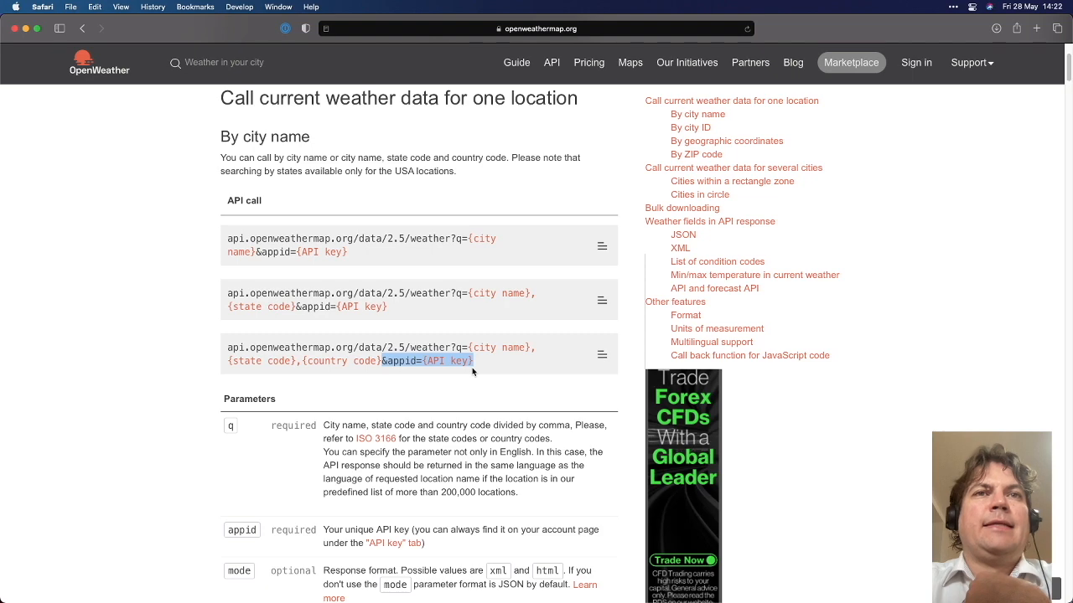
left_click(481, 358)
left_click_drag(481, 359, 379, 362)
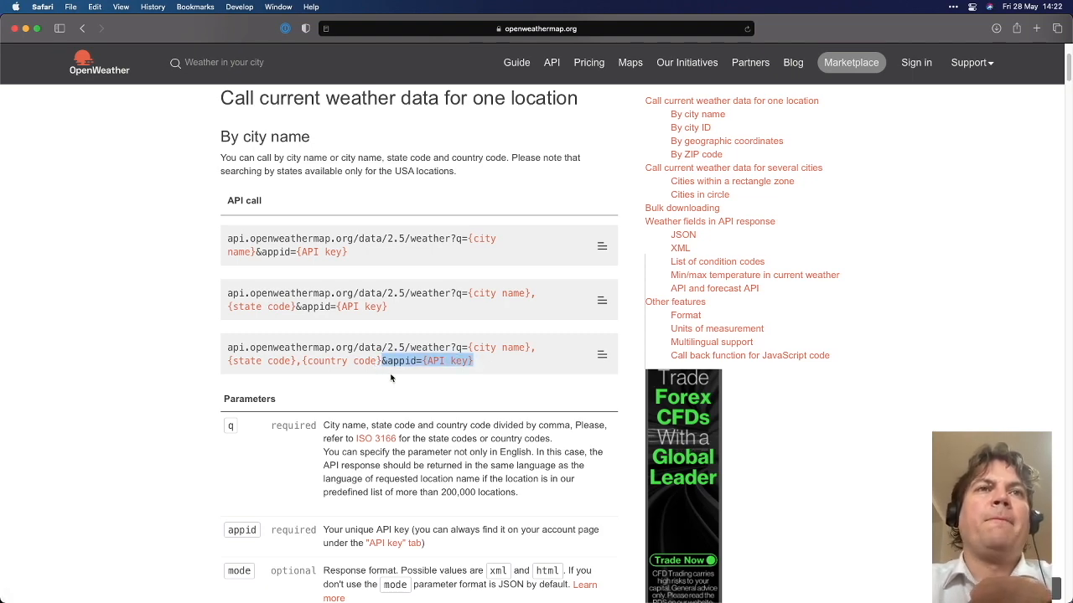
scroll(391, 374, "down", 1)
scroll(392, 374, "down", 3)
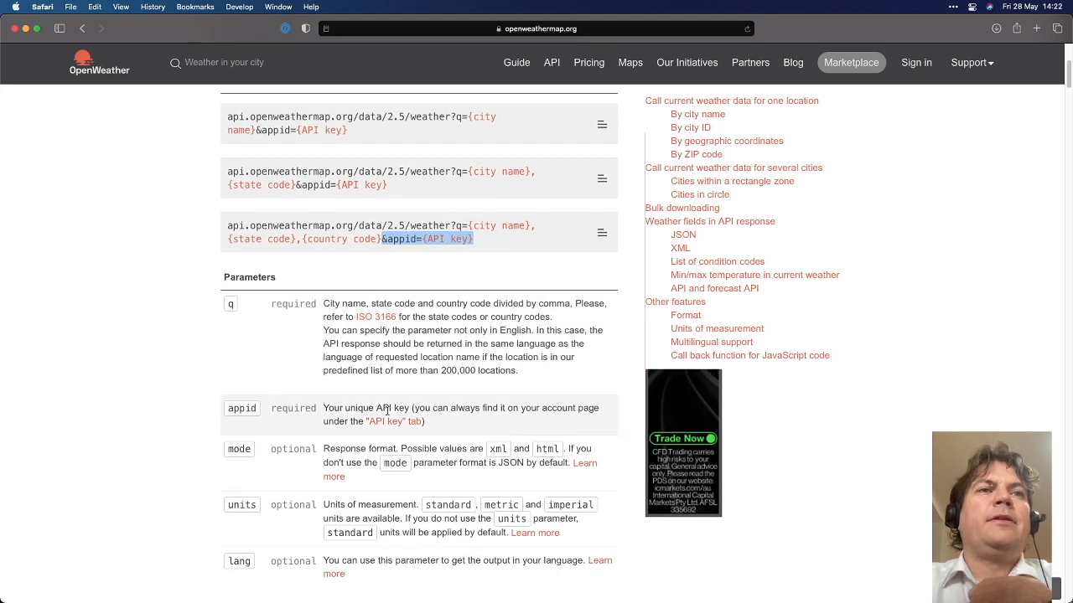
Point out the units options imperial and standard, then tile Safari right beside Postman
double_click(251, 504)
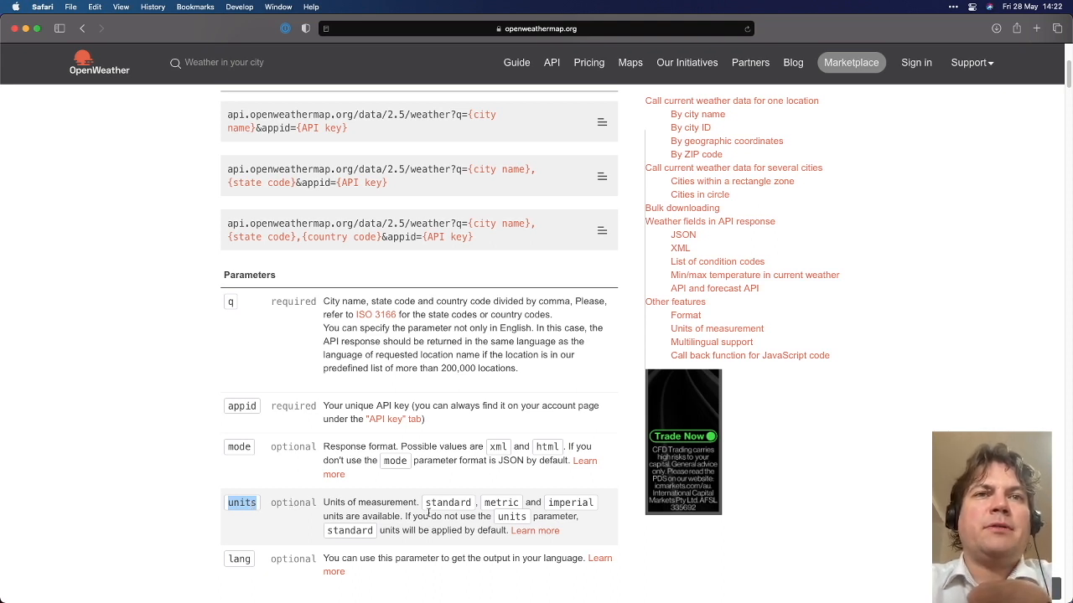
double_click(555, 504)
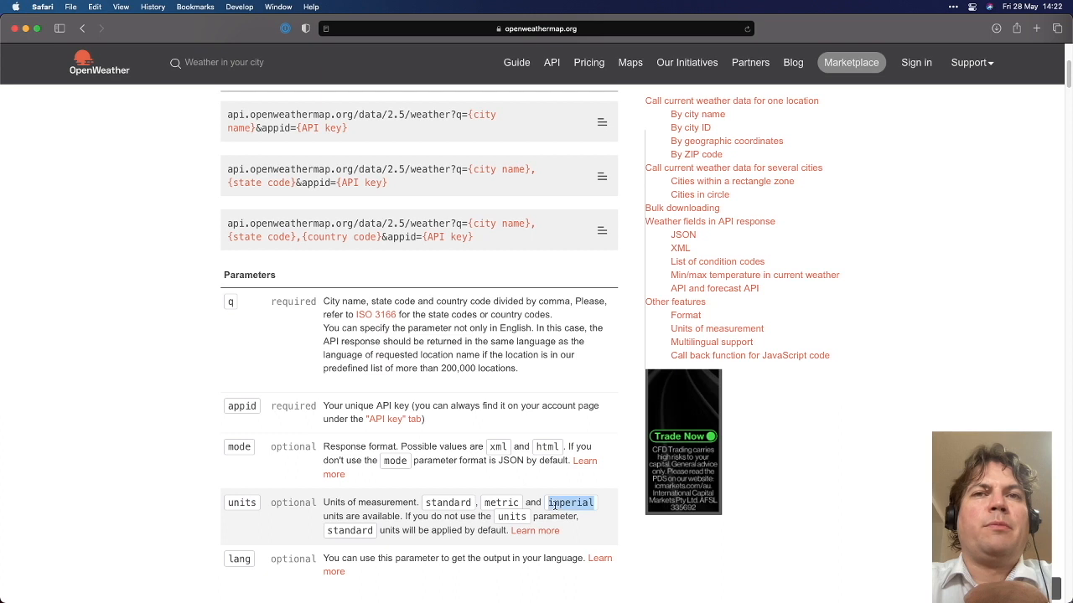
double_click(443, 505)
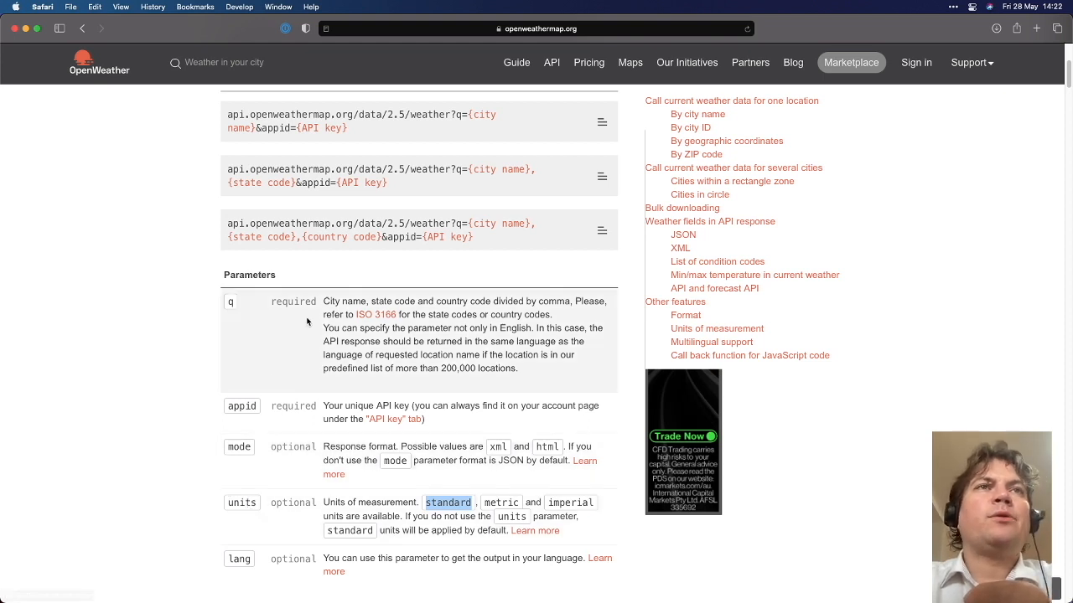
left_click_drag(356, 131, 230, 123)
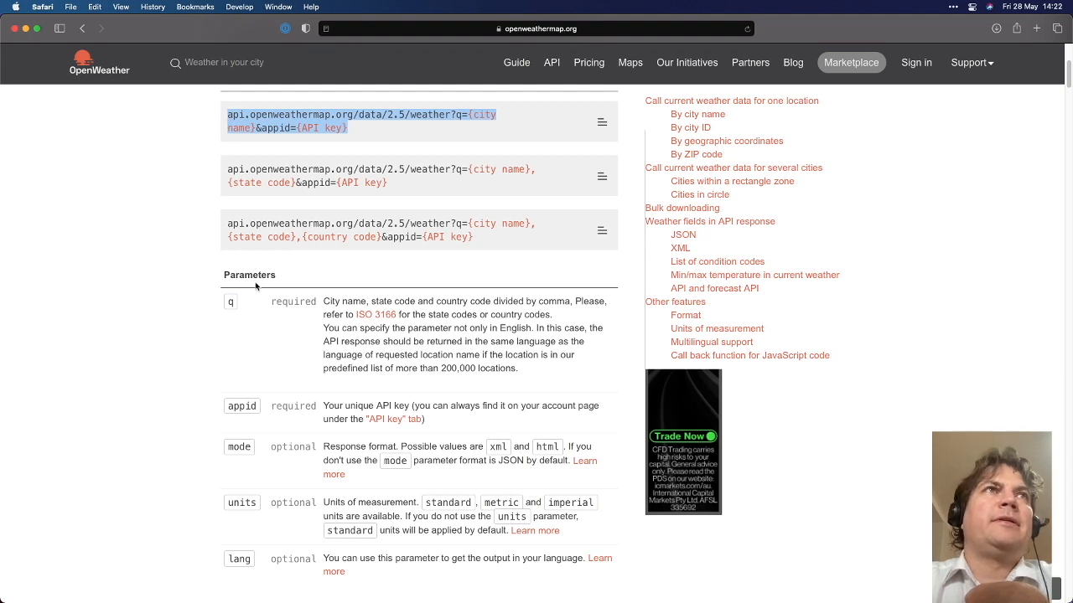
left_click_drag(2, 240, 690, 252)
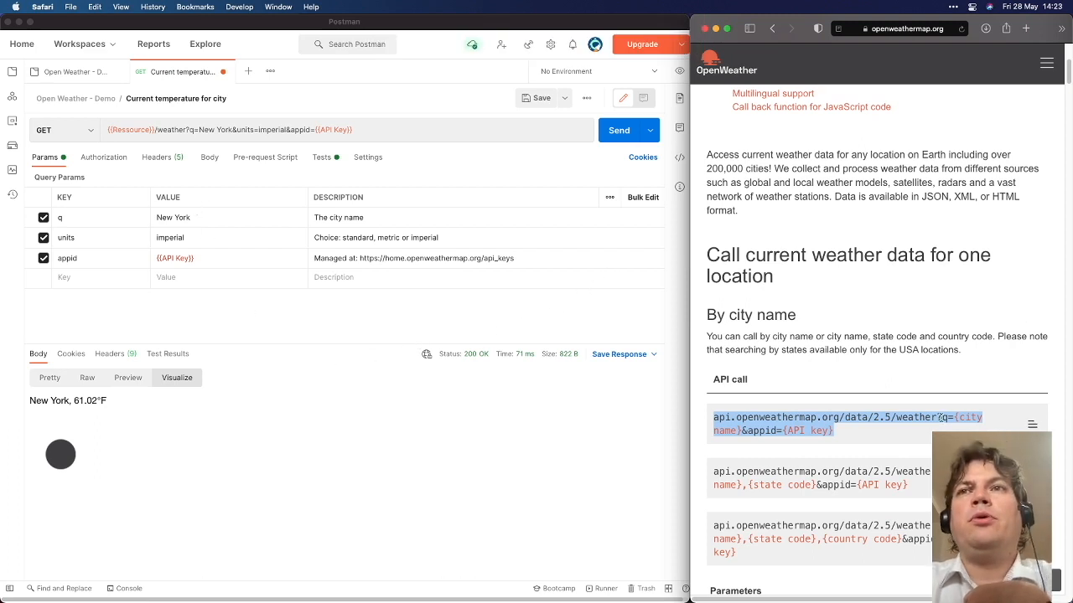
left_click(848, 441)
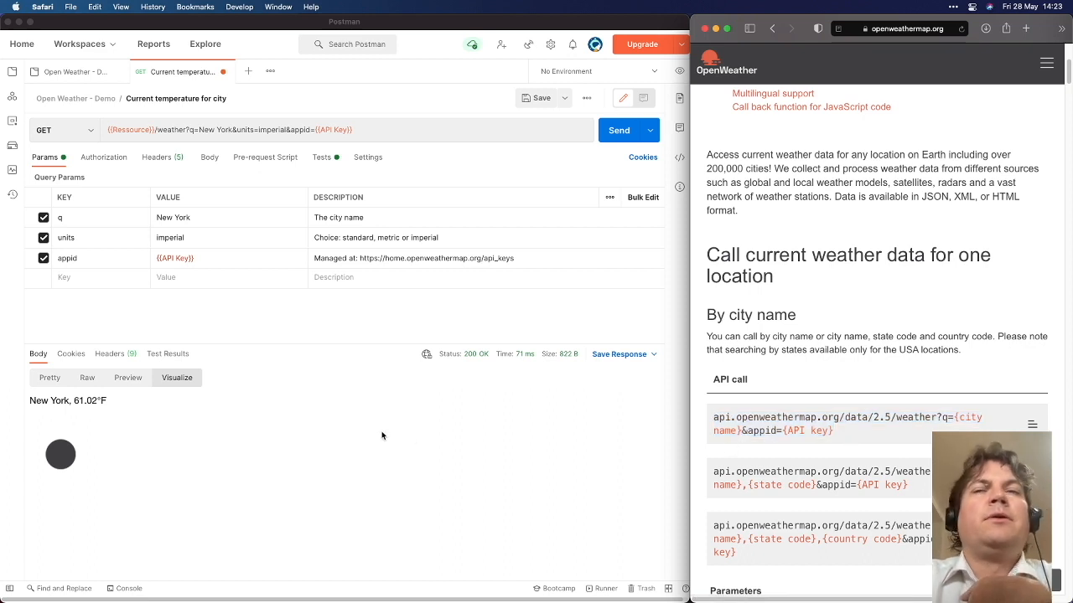
left_click(191, 131)
key("super+a")
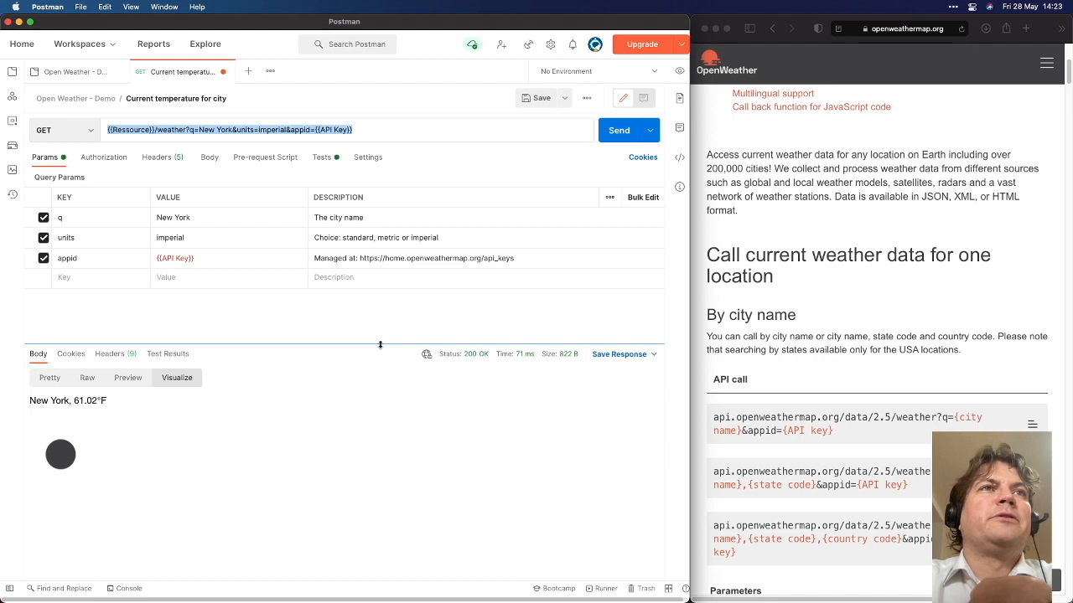
left_click(191, 130)
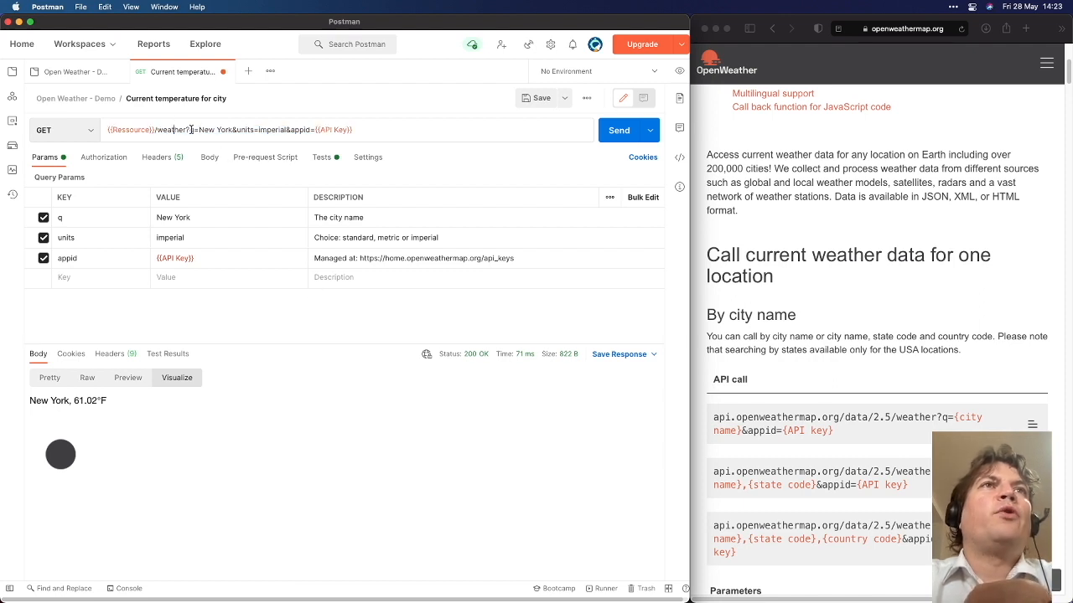
double_click(172, 130)
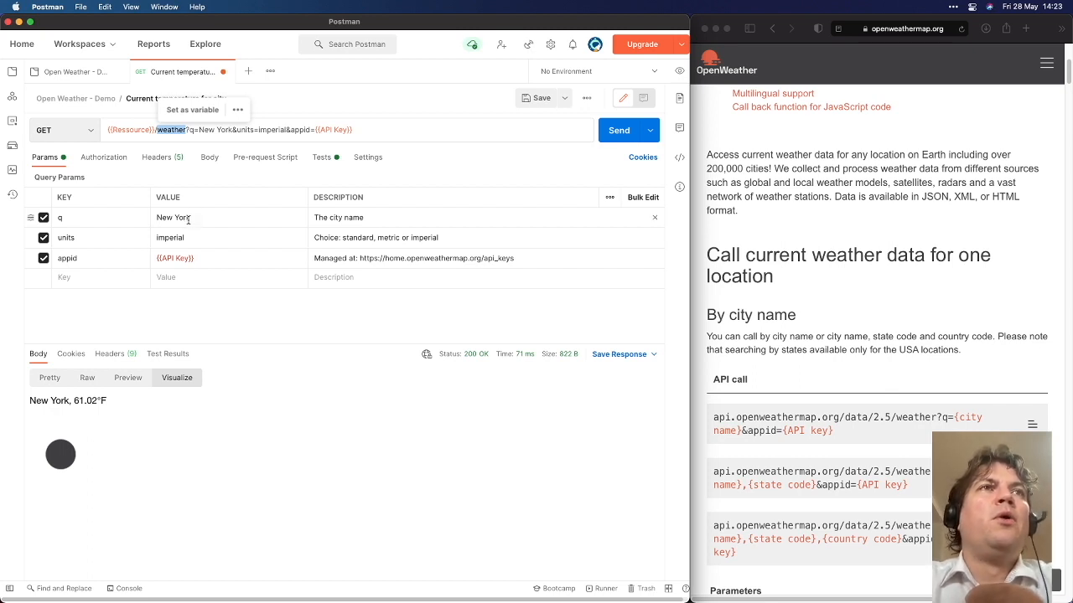
left_click(189, 218)
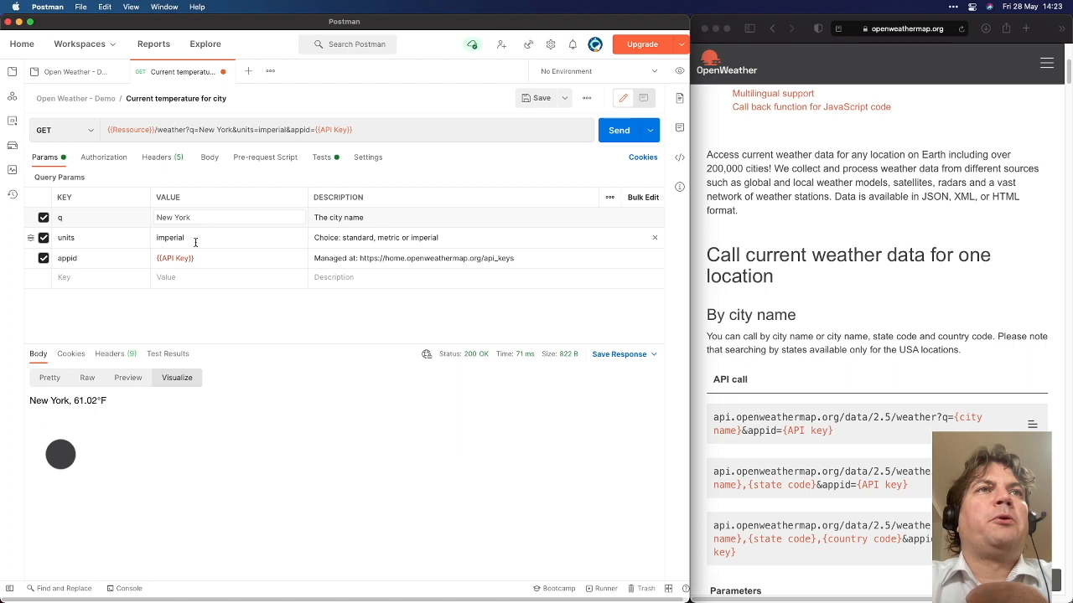
left_click_drag(197, 218, 157, 218)
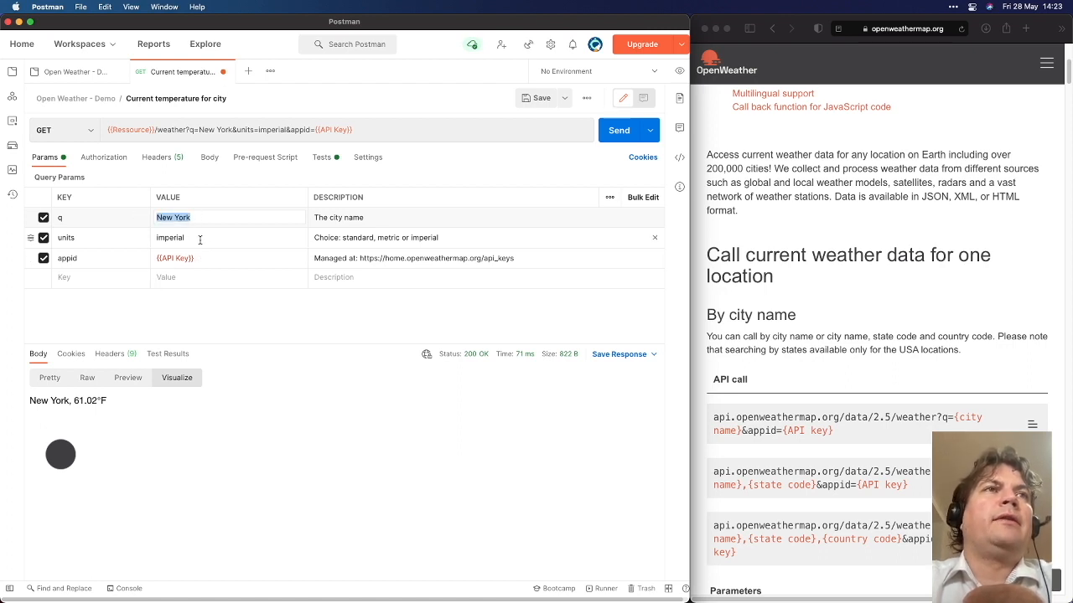
left_click(159, 237)
double_click(166, 237)
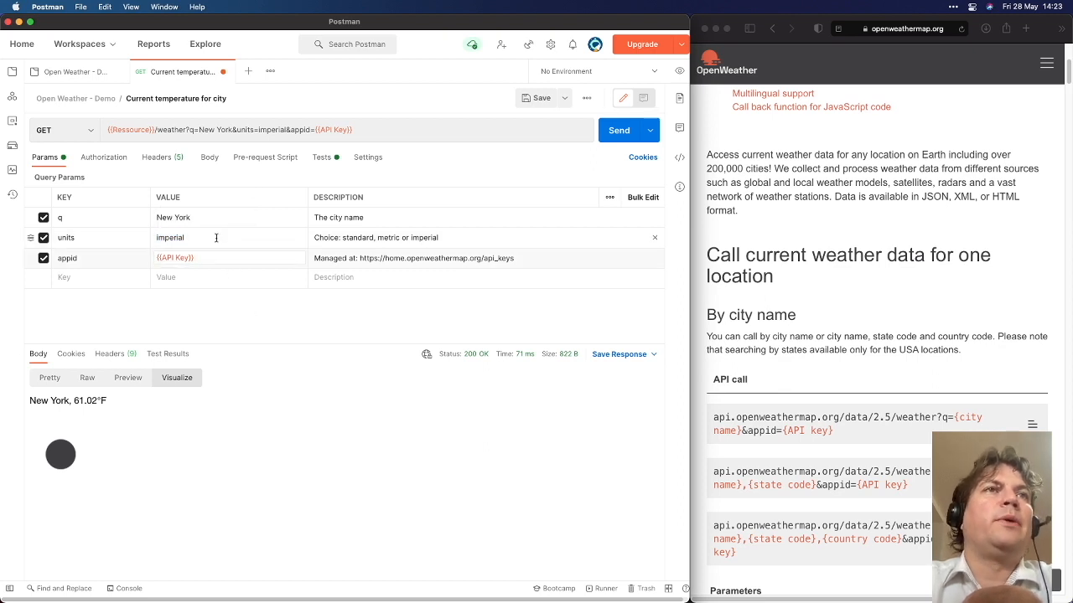
left_click(211, 220)
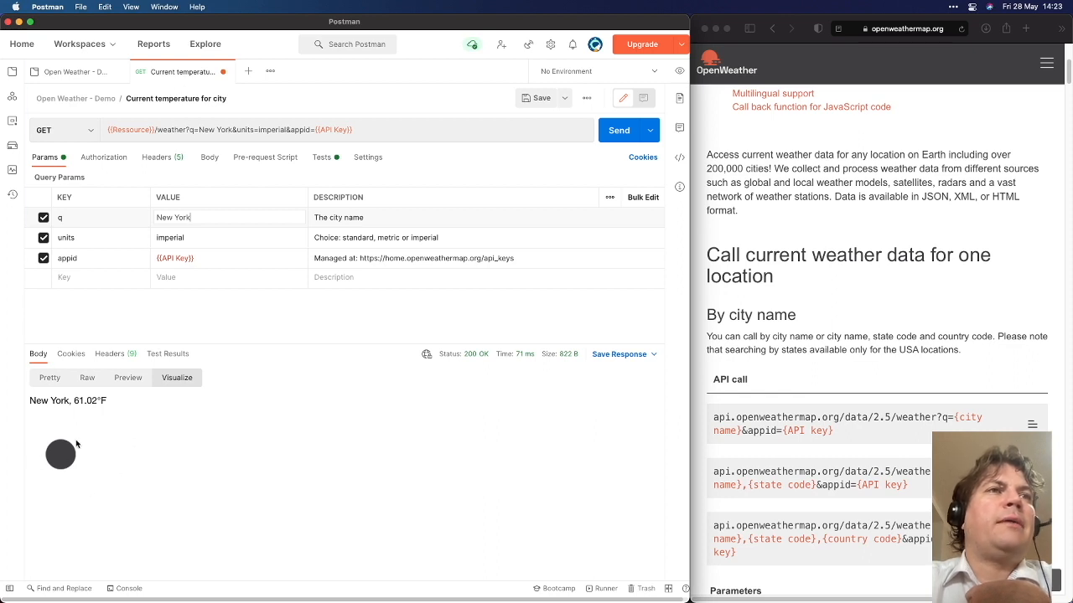
Query the weather for London with units set to metric
left_click(219, 216)
key("super+a")
type("London")
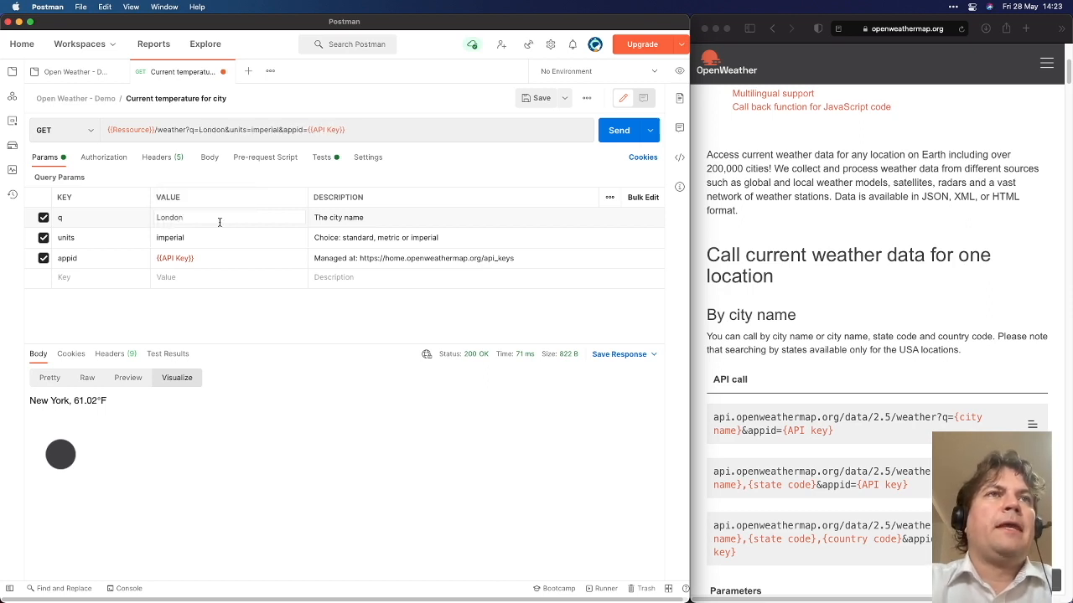
left_click(176, 240)
double_click(176, 244)
type("ke")
key("BackSpace")
key("BackSpace")
type("metric")
key("super+Return")
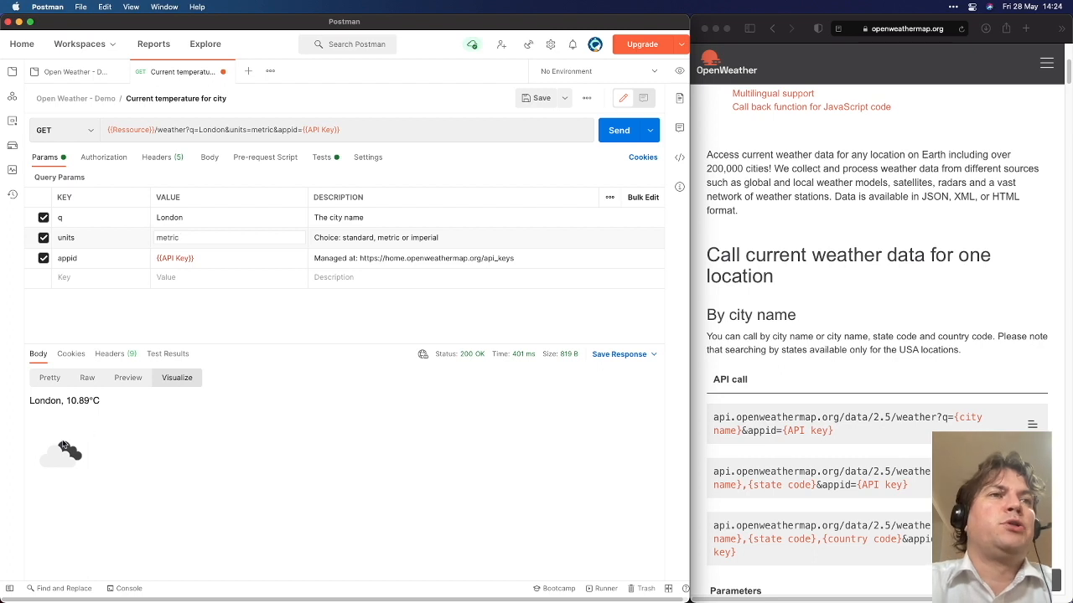
Change the city to Montreal, CA and units to imperial, resending the request
double_click(194, 217)
type("Montreal, Ca")
key("BackSpace")
type("A")
key("Tab")
key("super+Return")
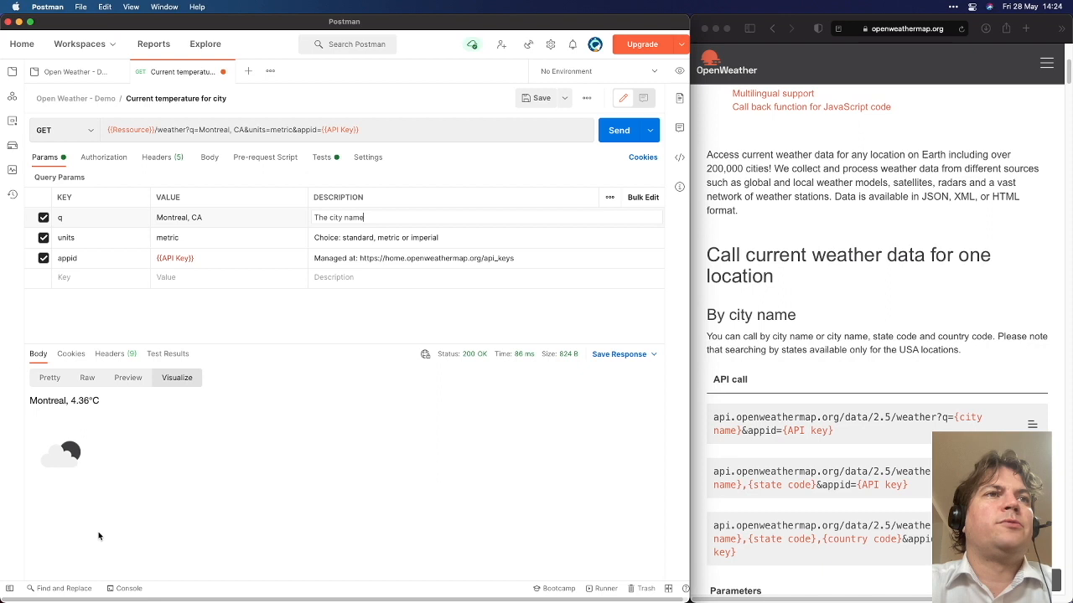
double_click(268, 238)
type("i")
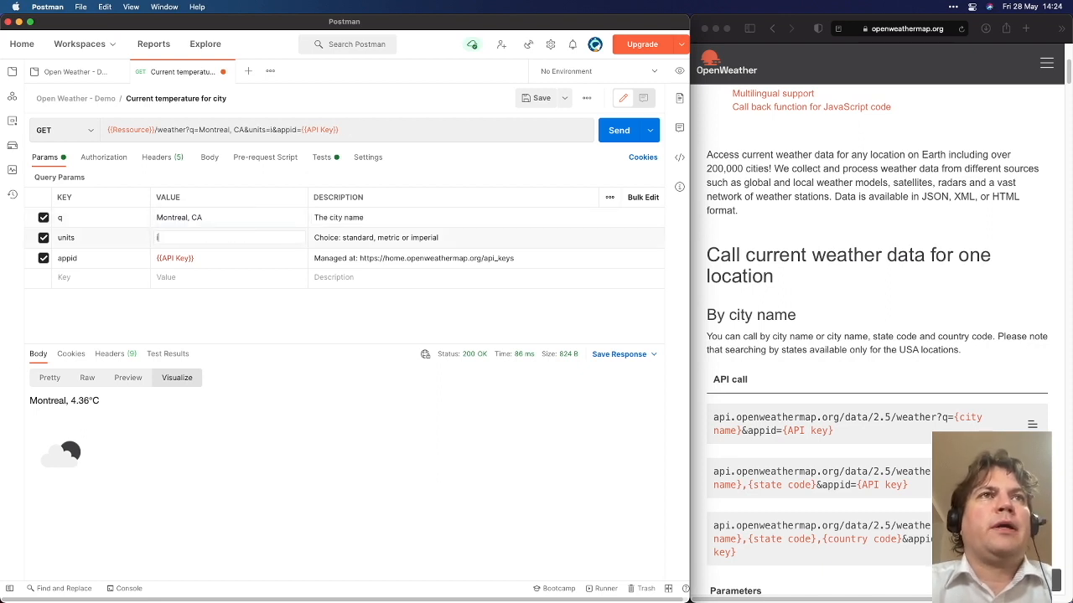
type("mperial")
key("super+Return")
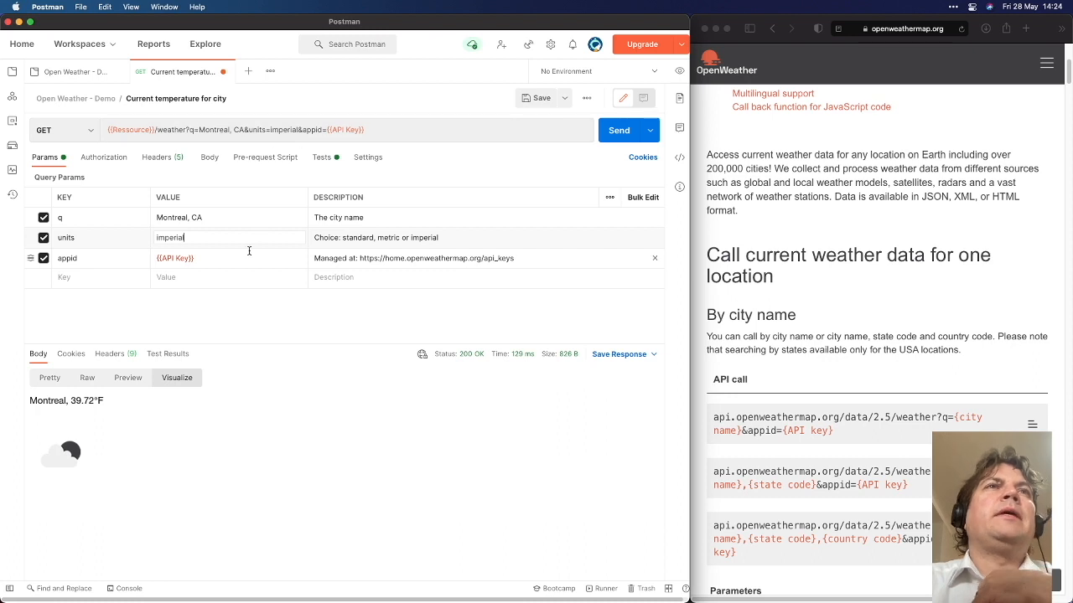
Highlight the API key in the URL and switch the response to Pretty JSON
left_click(201, 129)
left_click_drag(380, 133, 107, 131)
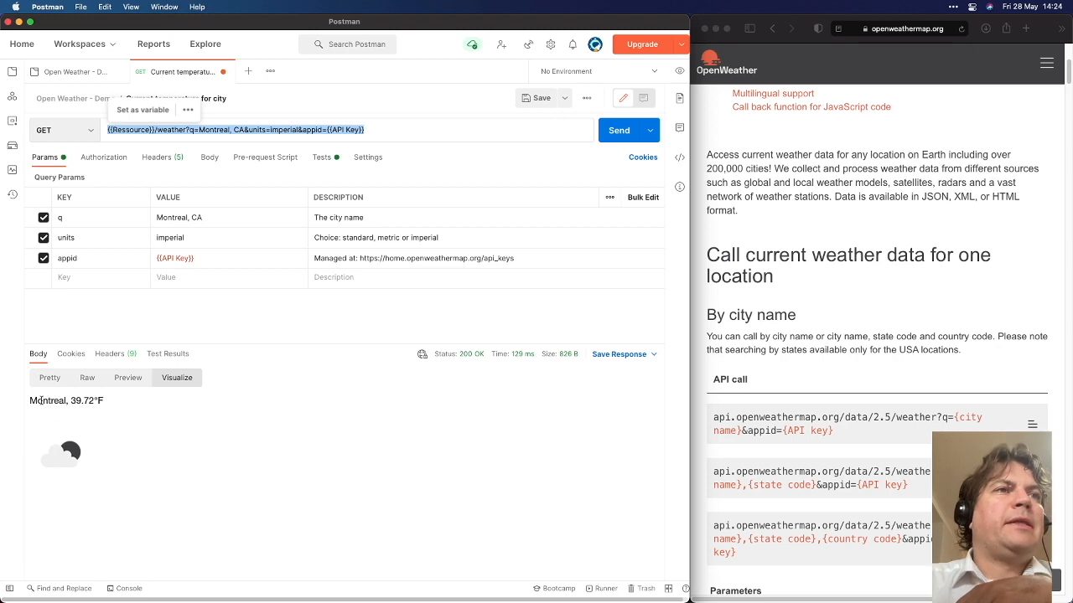
double_click(37, 401)
left_click(84, 401)
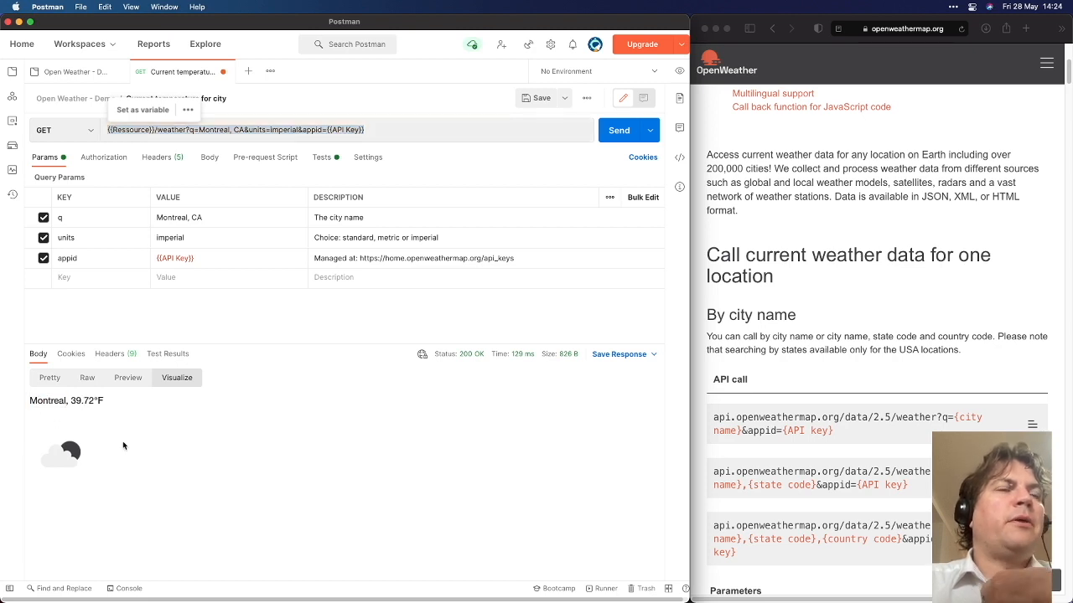
left_click(48, 378)
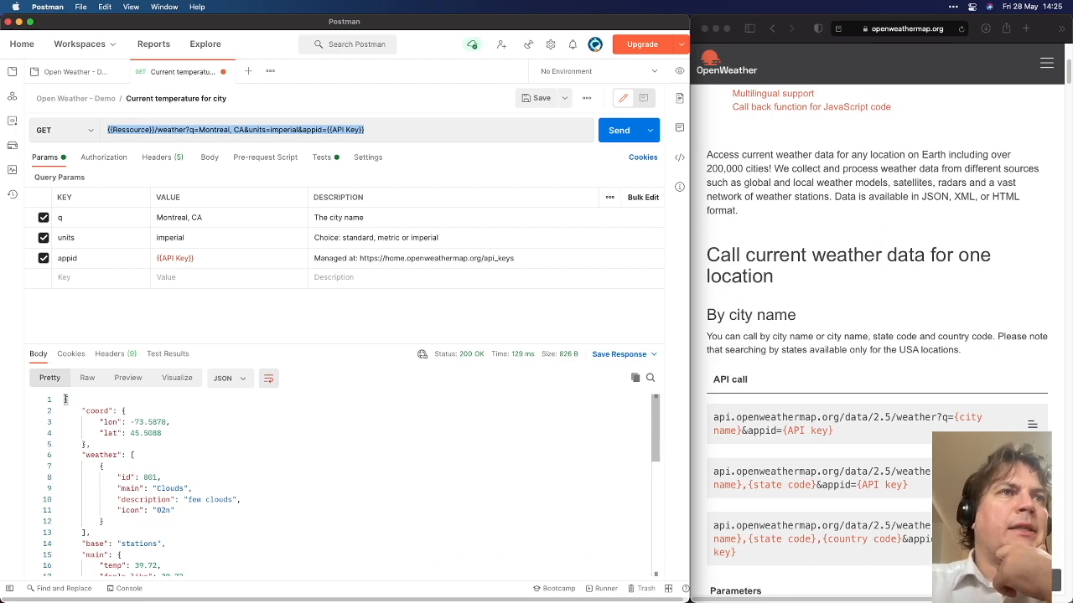
Point out the coordinates, 'few clouds' description, temperature 39.72 and name Montreal in the JSON
left_click_drag(66, 400, 153, 469)
left_click(206, 501)
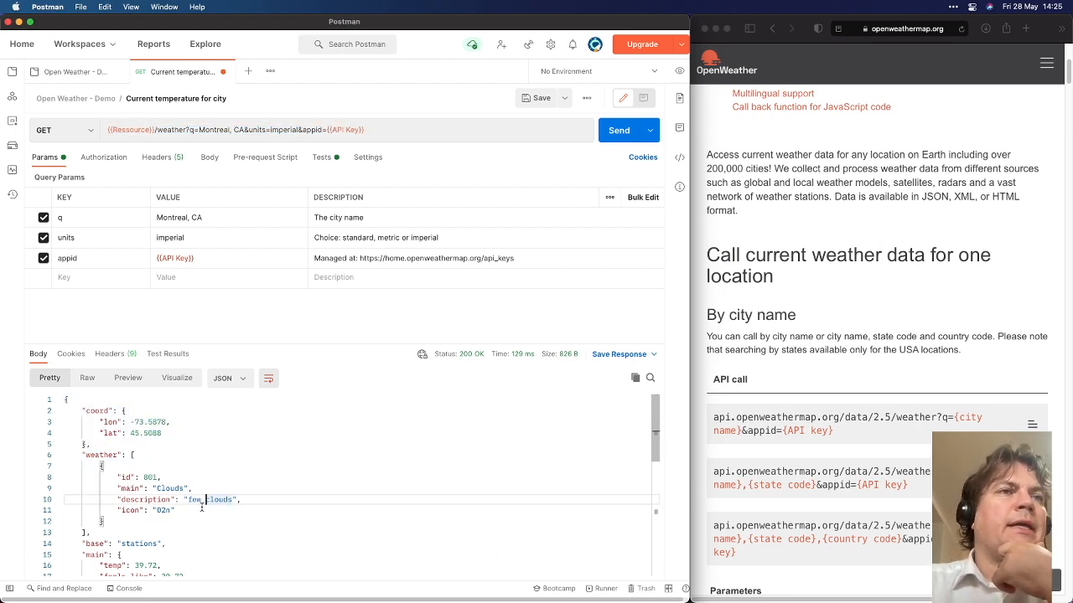
double_click(149, 500)
double_click(196, 501)
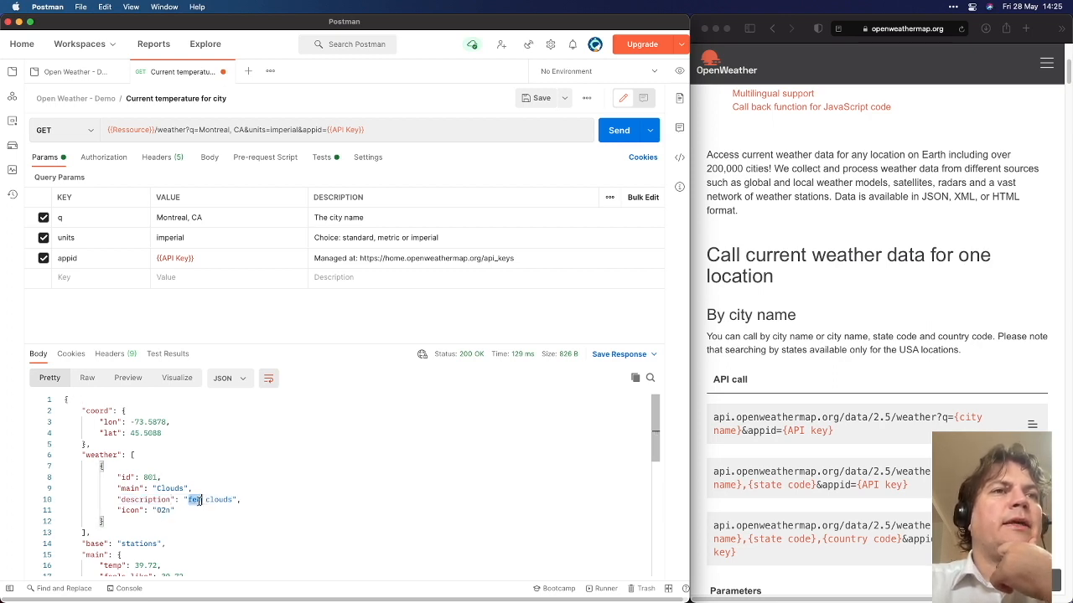
scroll(147, 510, "down", 3)
double_click(139, 503)
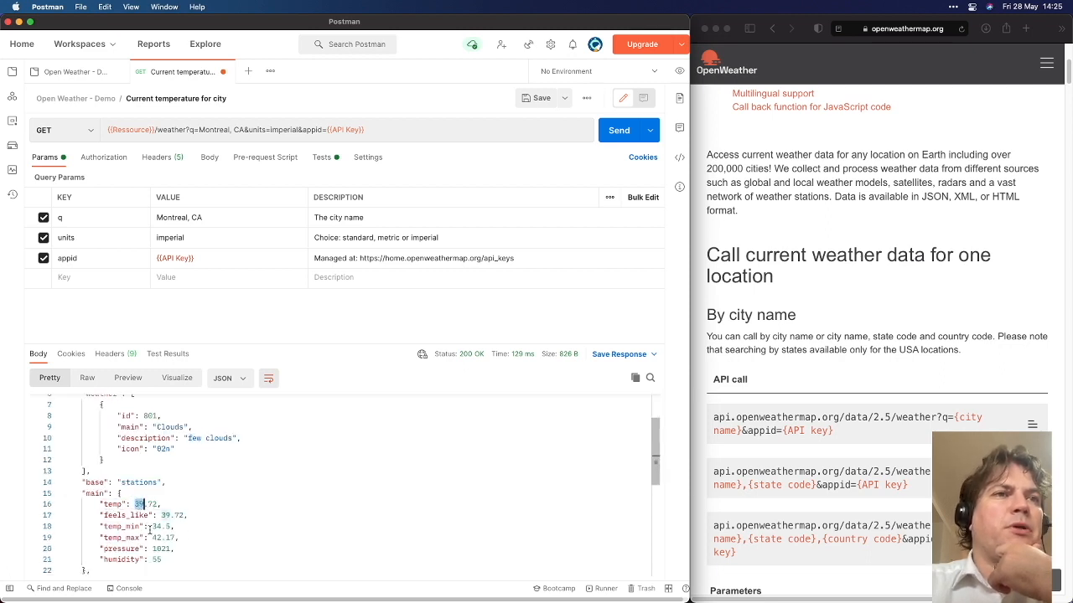
scroll(148, 530, "down", 10)
double_click(94, 549)
double_click(138, 549)
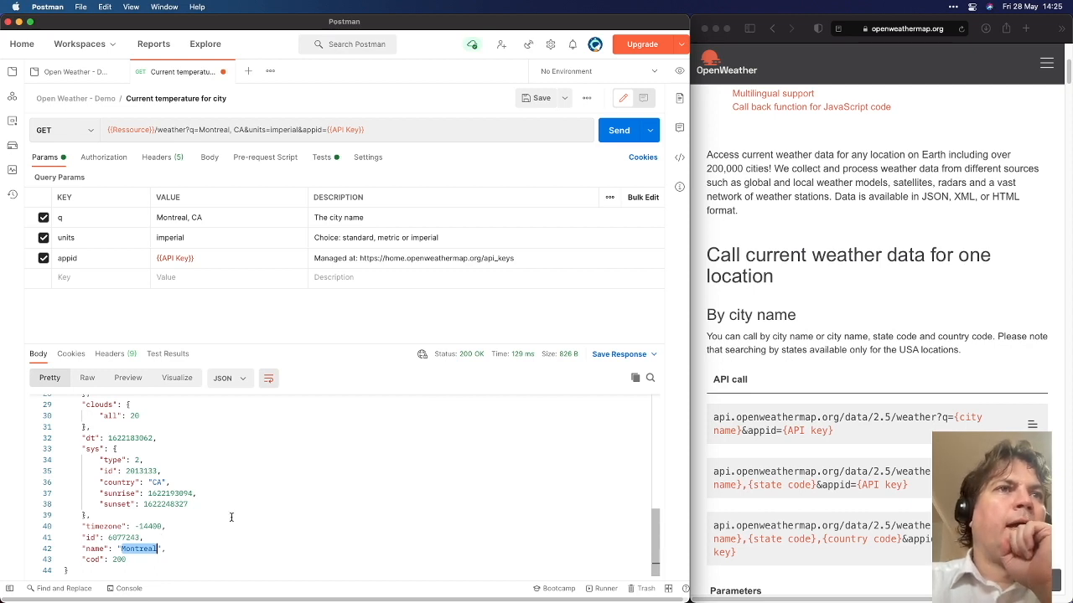
scroll(183, 489, "up", 10)
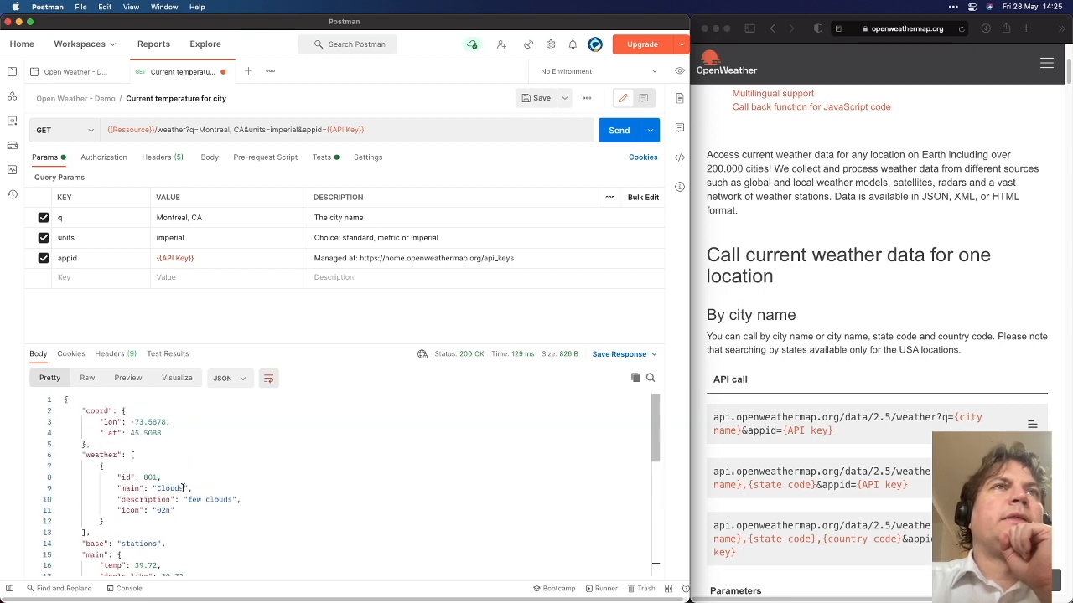
Highlight the request URL, save the Montreal request, and return to Safari
left_click_drag(366, 130, 109, 131)
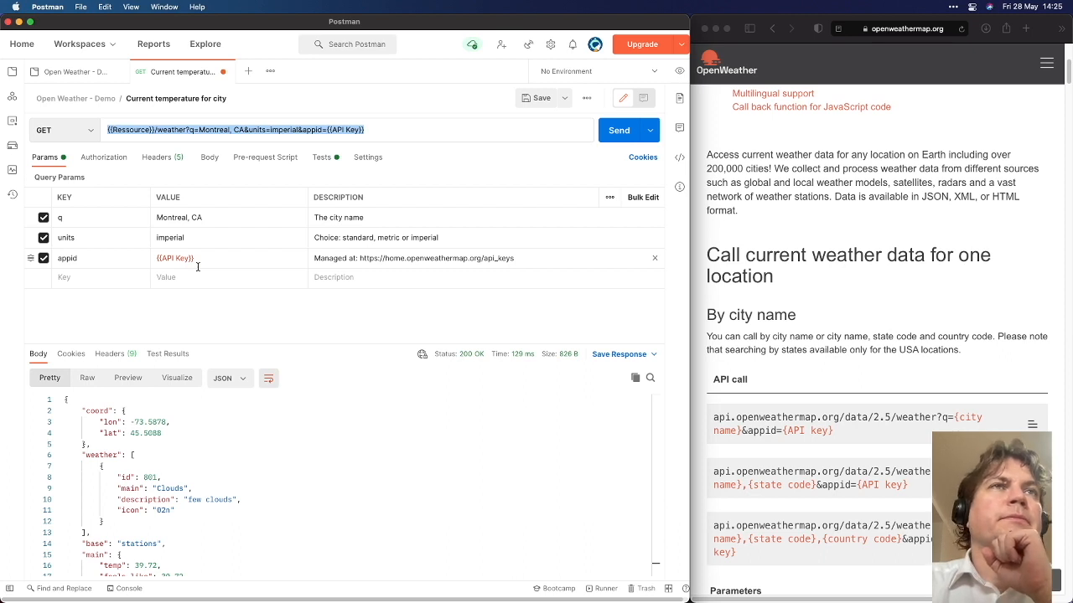
left_click(213, 332)
key("super+s")
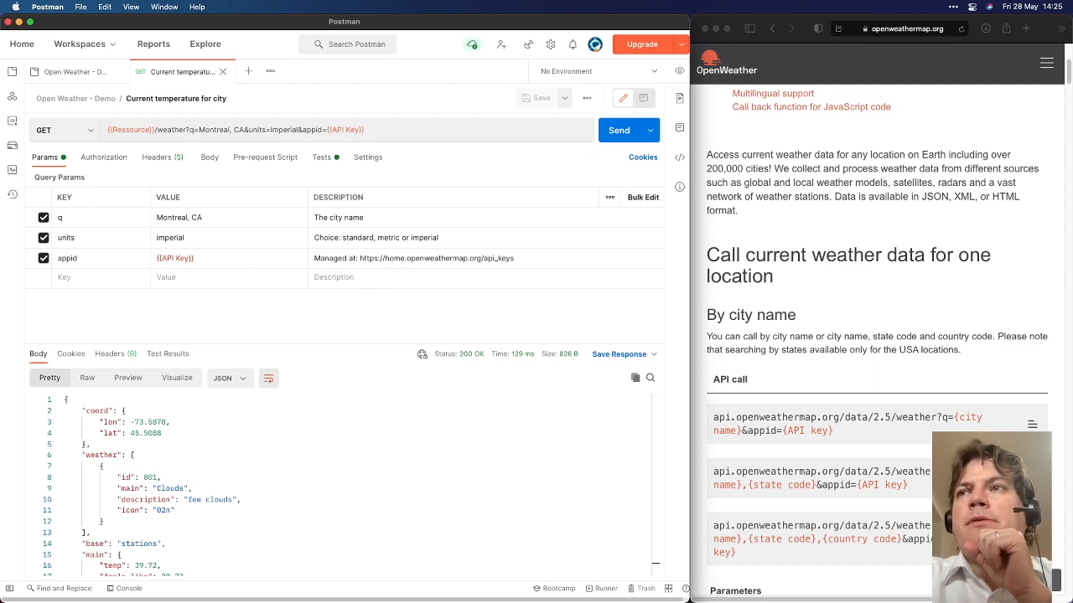
left_click(1030, 426)
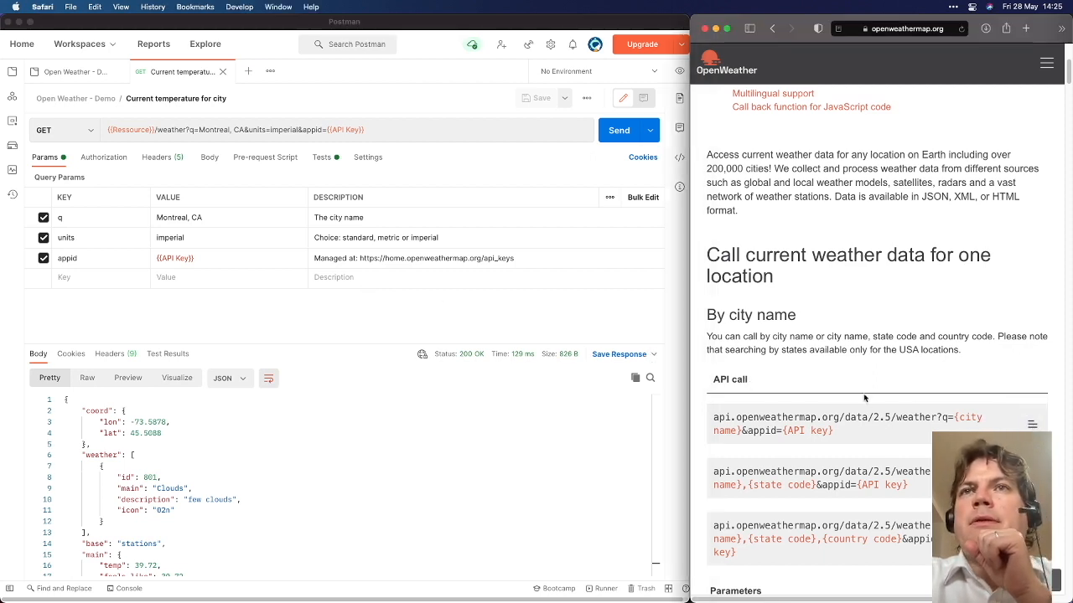
Widen Postman across the browser and enlarge its interface zoom
left_click(673, 338)
left_click_drag(688, 342, 1068, 339)
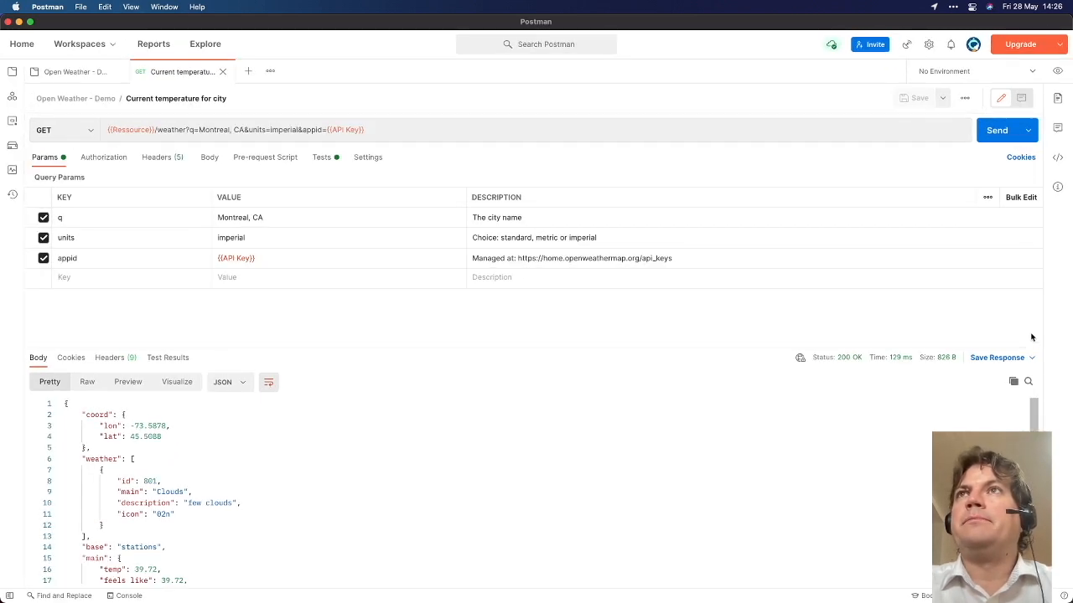
key("super+equal")
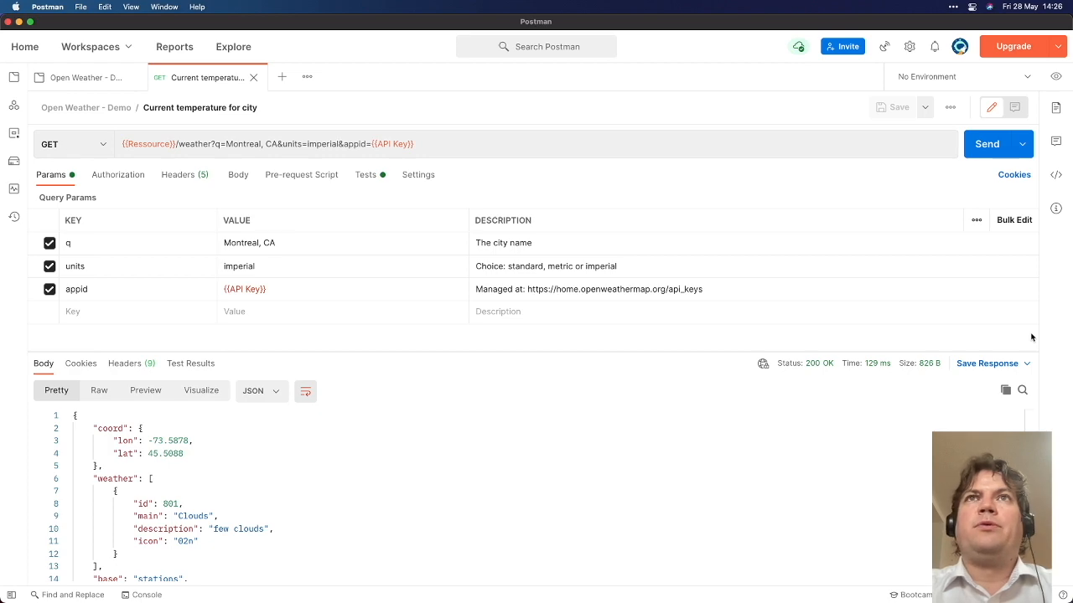
key("super+equal")
key("super+minus")
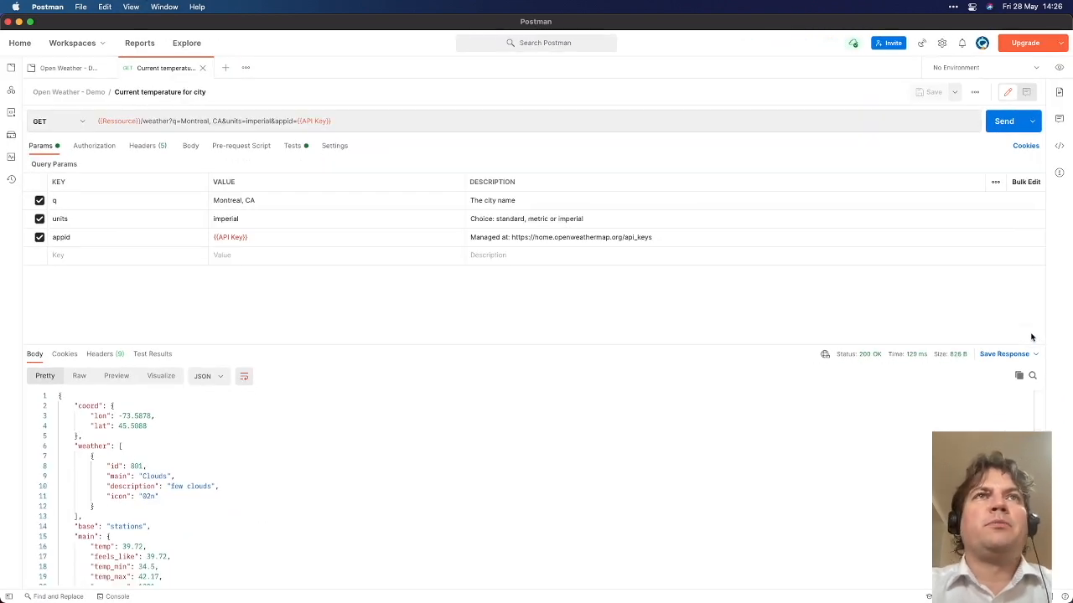
key("super+minus")
key("super+equal")
key("super+equal")
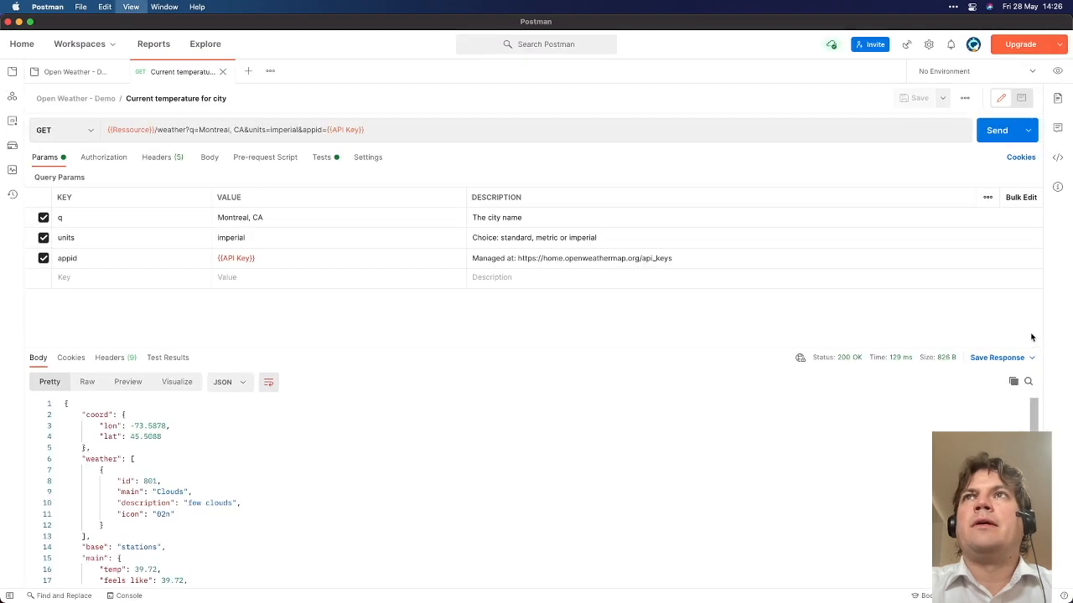
key("super+equal")
key("super+equal")
key("super+equal")
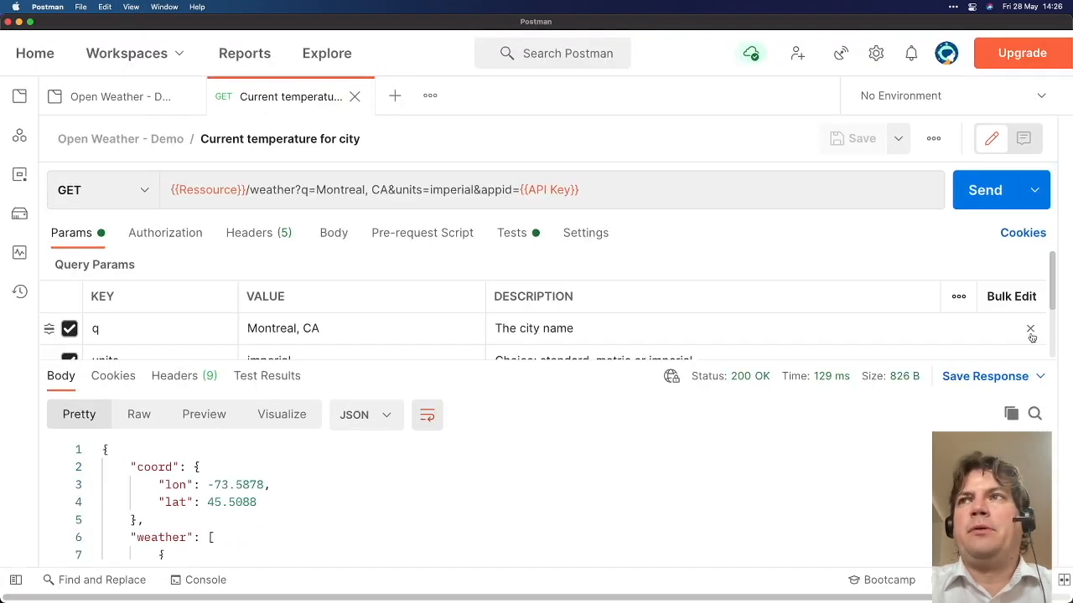
Re-widen Postman to full screen, settle the zoom, and show the Collections sidebar
left_click_drag(1071, 319, 695, 353)
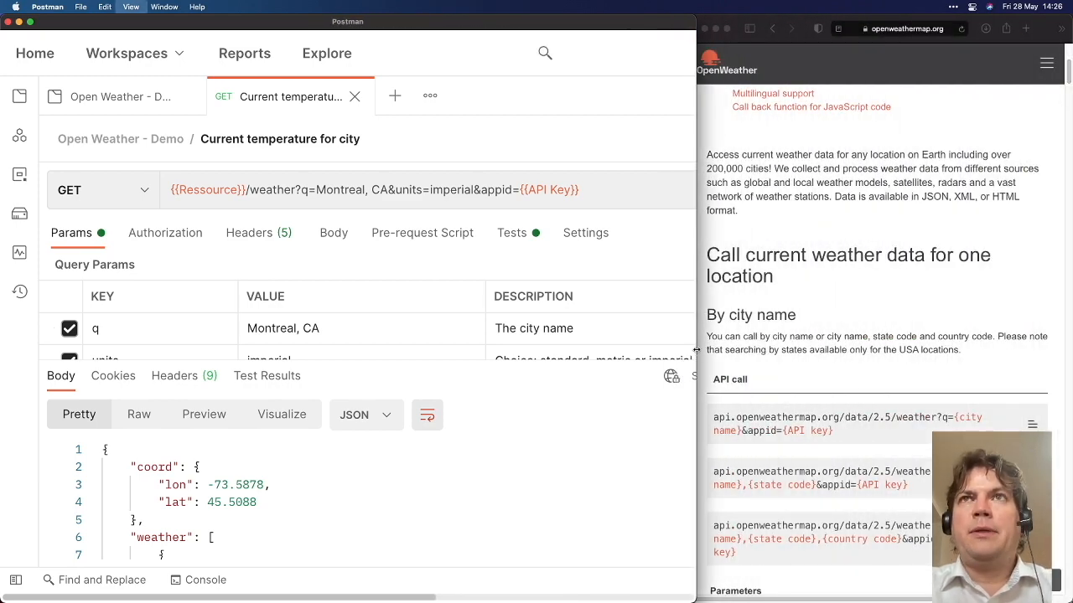
key("super+minus")
key("super+minus")
key("super+minus")
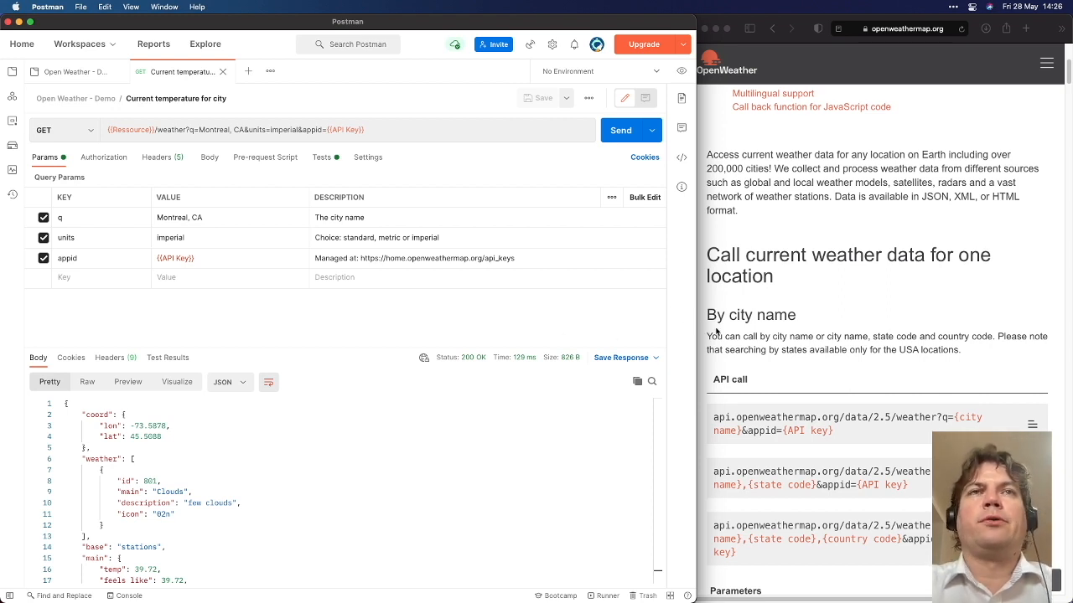
left_click_drag(699, 336, 1071, 316)
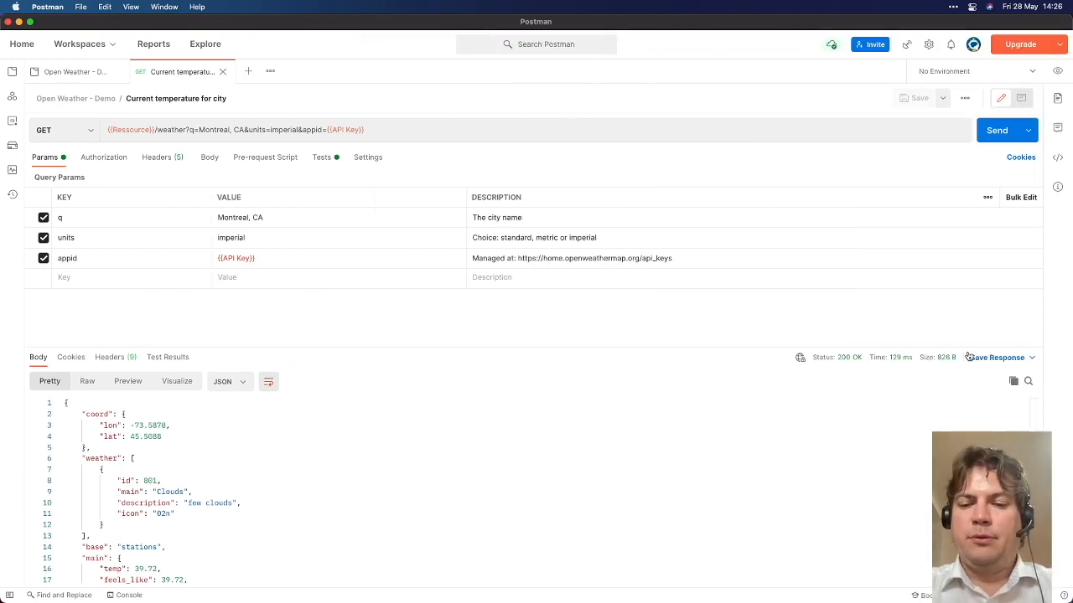
key("super+minus")
key("super+equal")
key("super+equal")
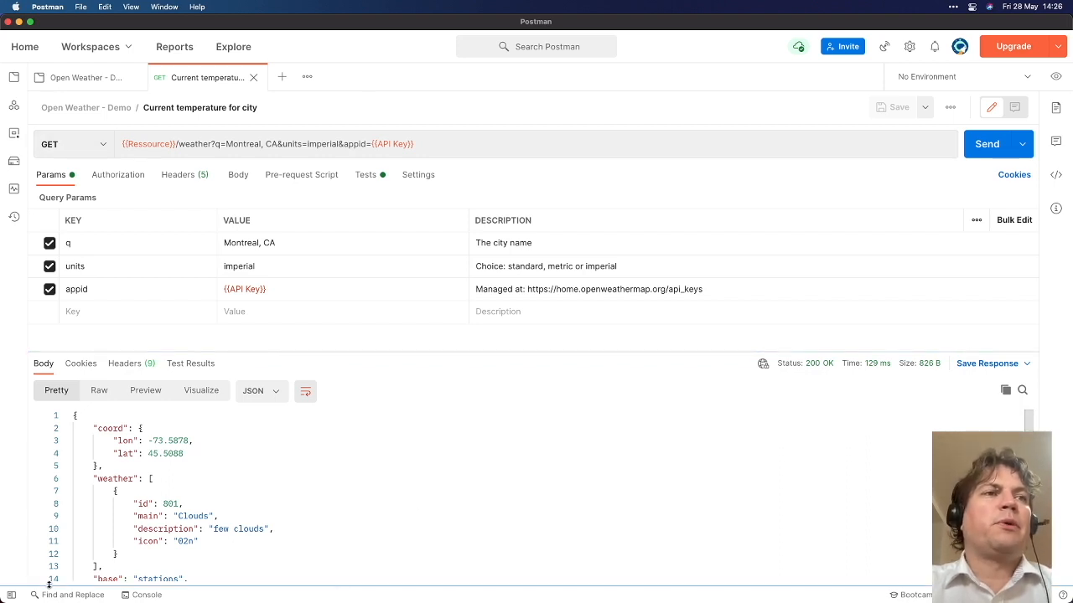
left_click(11, 595)
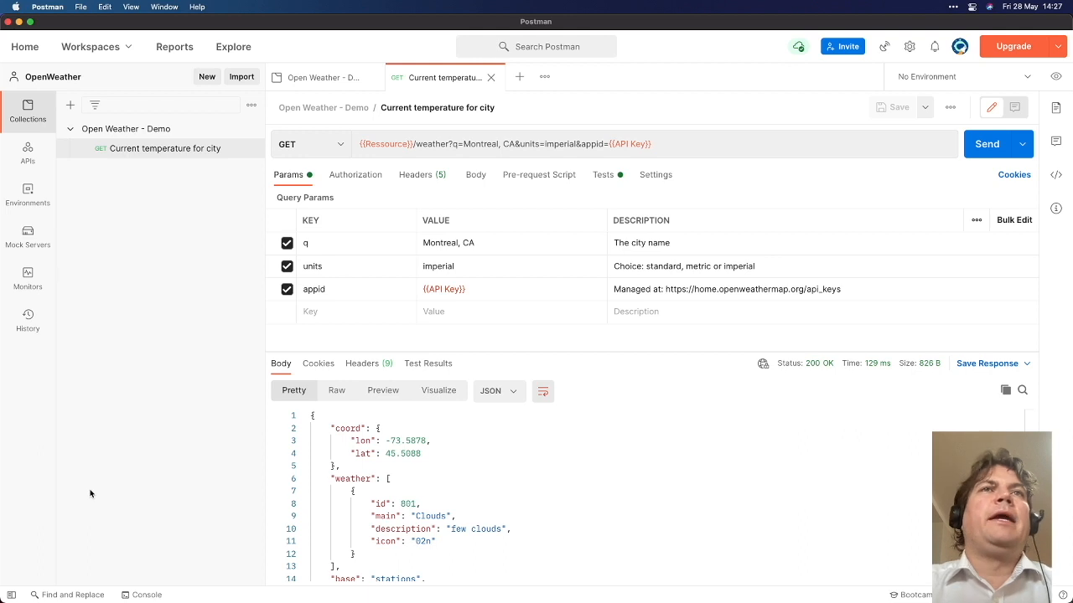
Add a new collection named Openweather and create an untitled New Request inside it
left_click(9, 595)
left_click(9, 595)
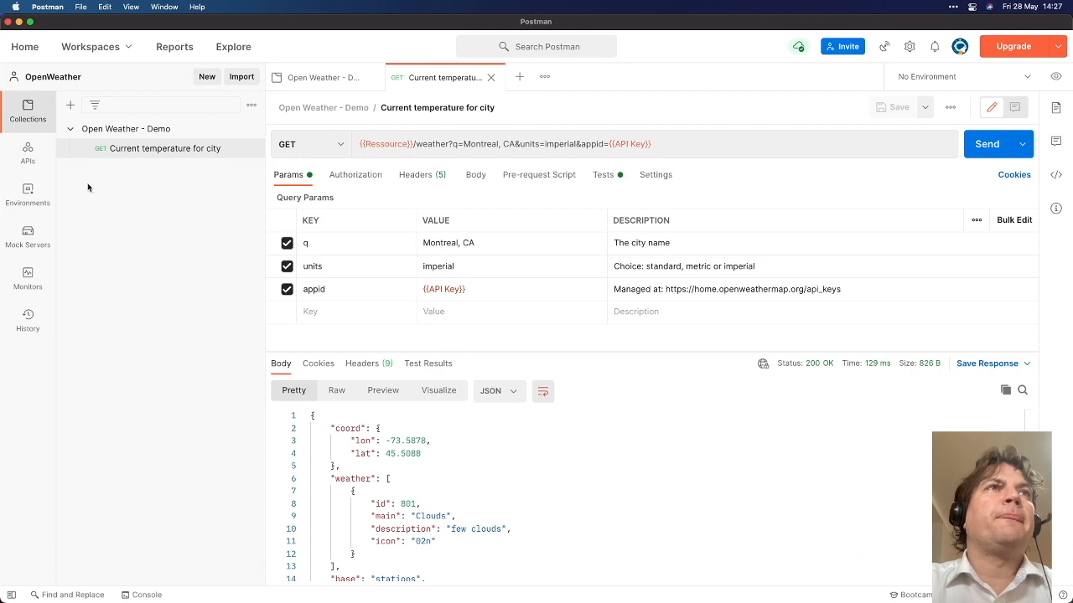
left_click(71, 106)
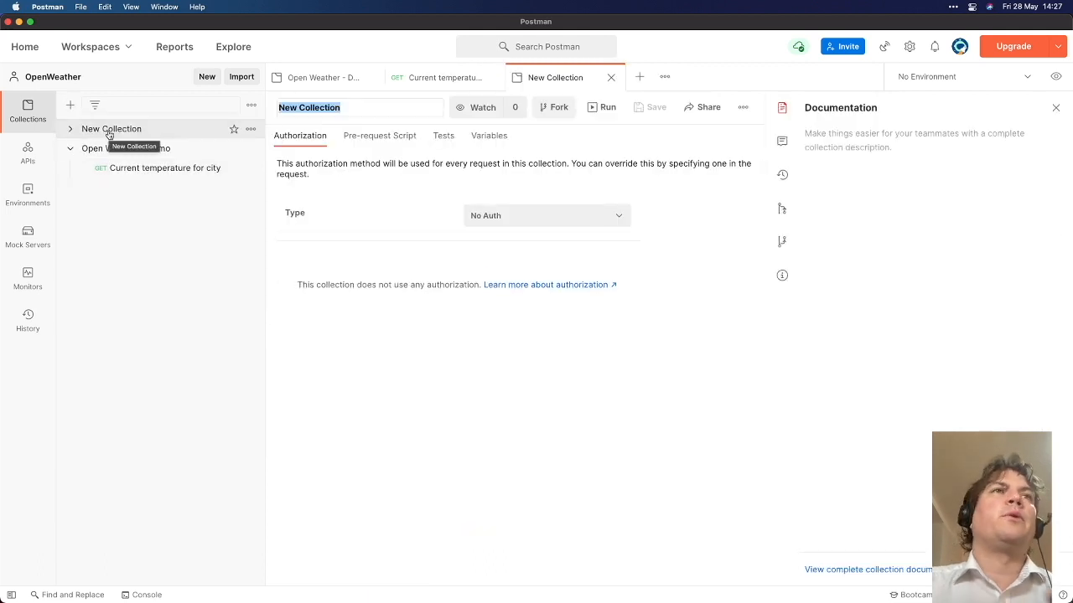
type("Opw")
type("nw")
type("eather")
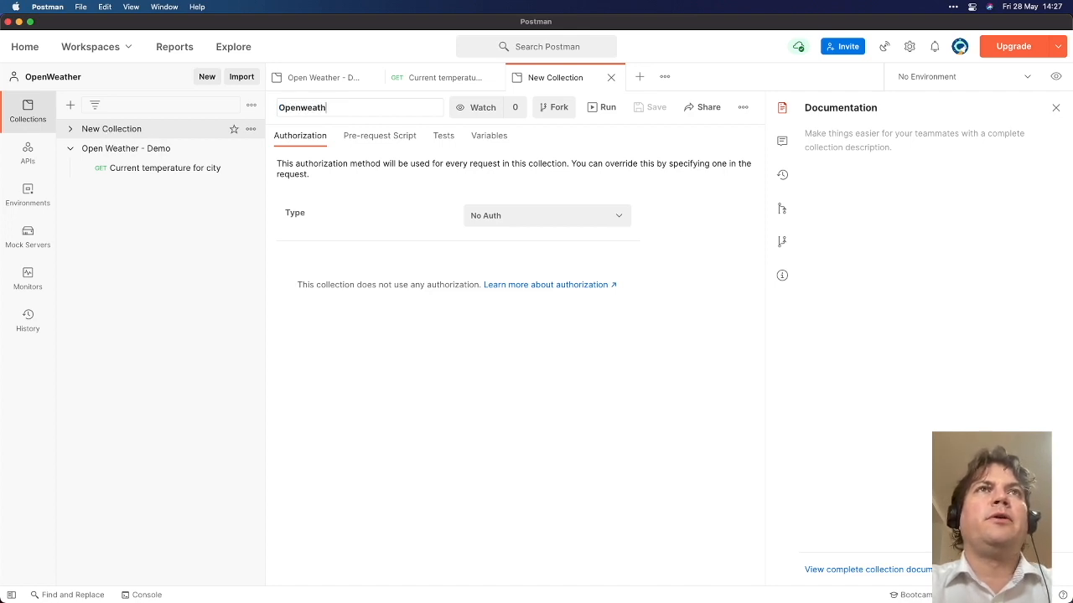
key("Return")
left_click(70, 171)
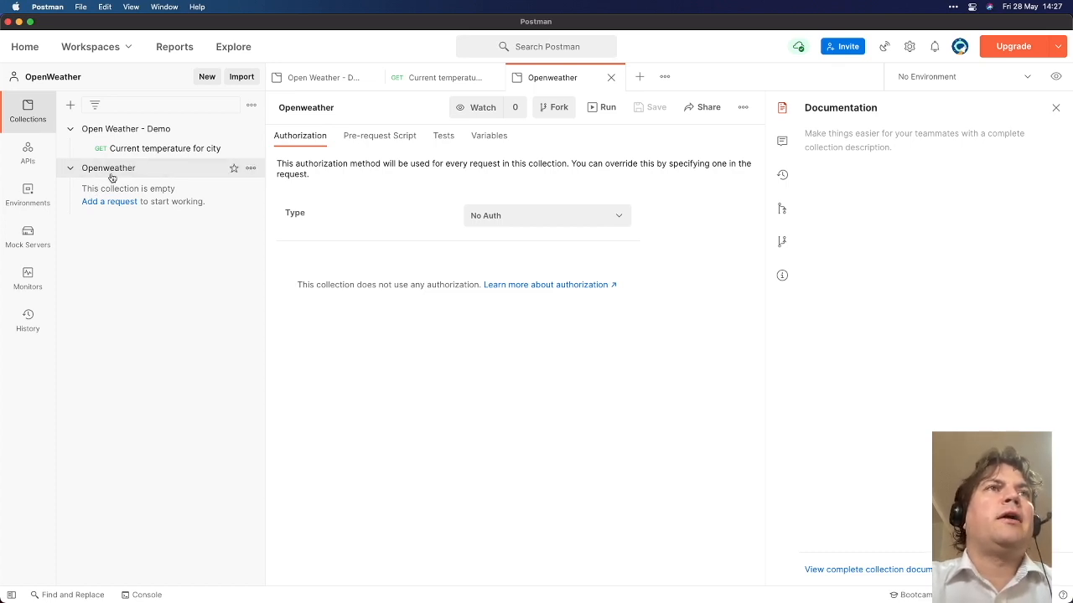
left_click(109, 202)
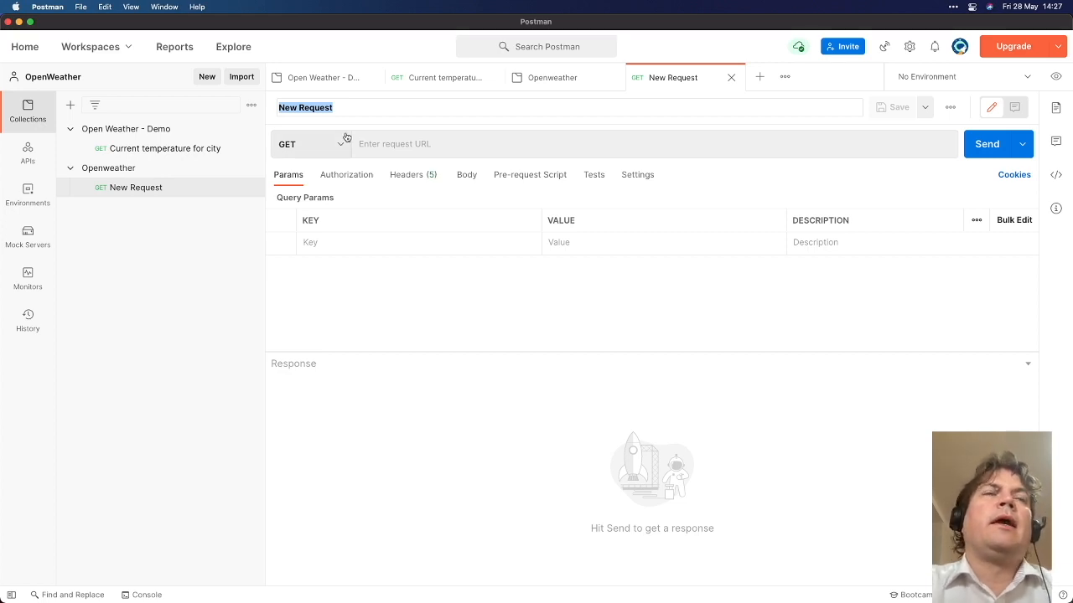
Rename the request to 'Current weather for a city'
type("Current weather")
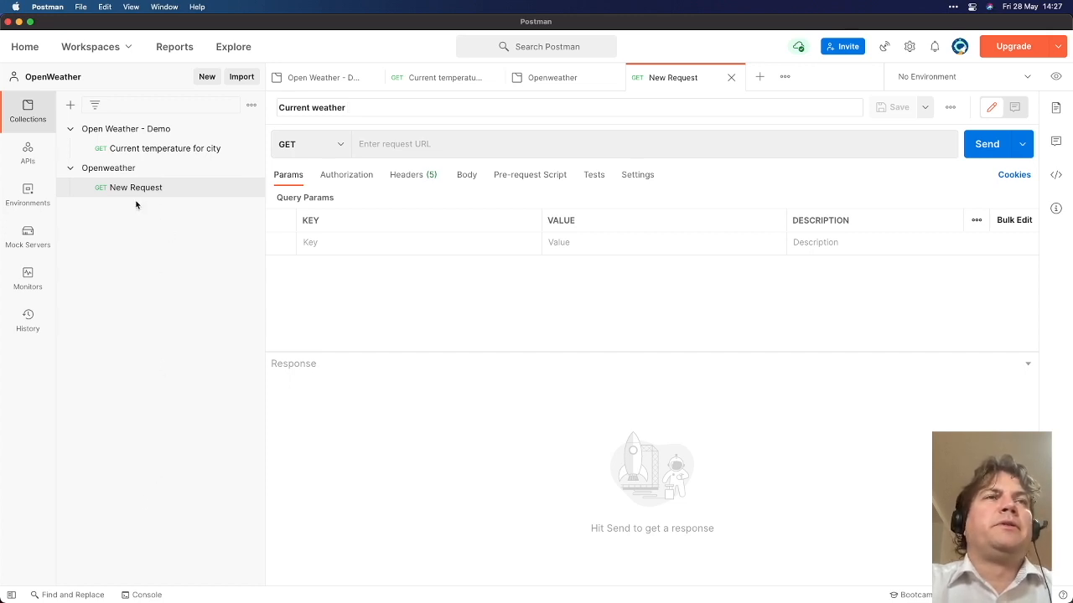
type("for city")
key("Return")
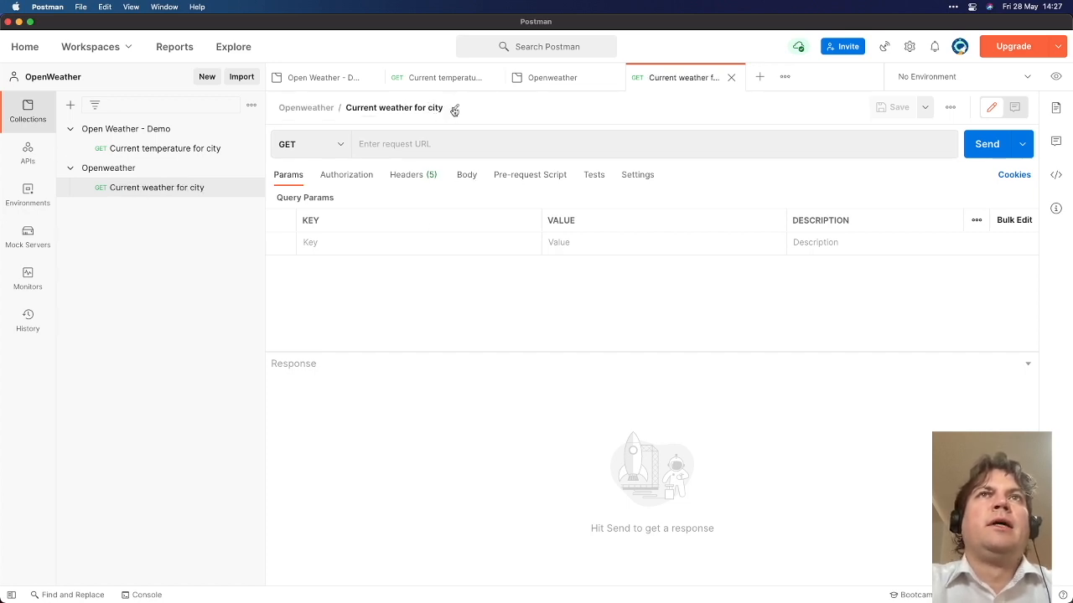
left_click(452, 109)
left_click(355, 109)
type("a")
key("Return")
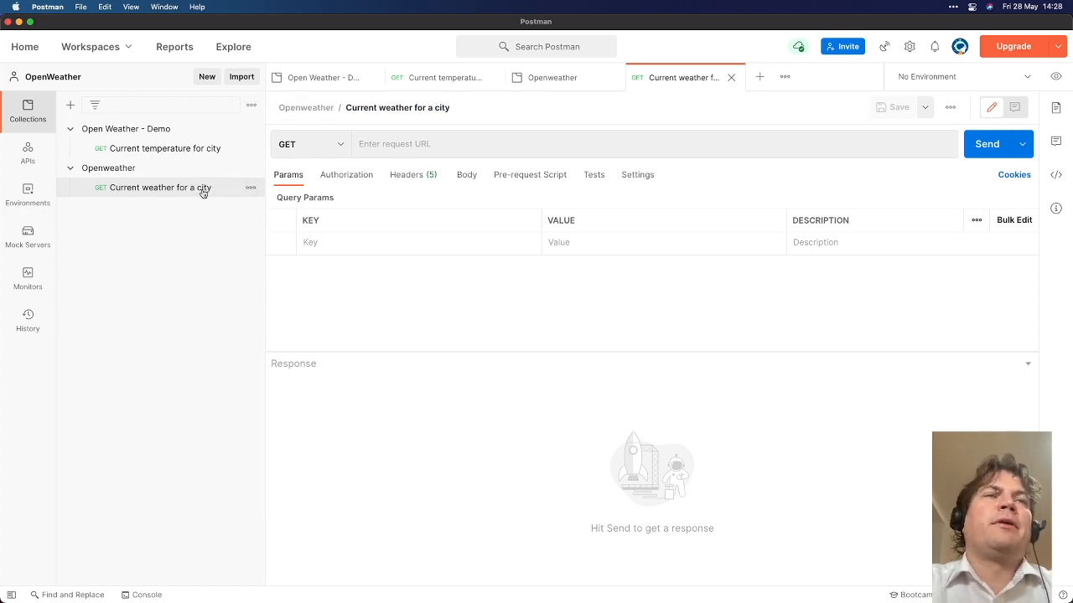
left_click(447, 108)
left_click(447, 108)
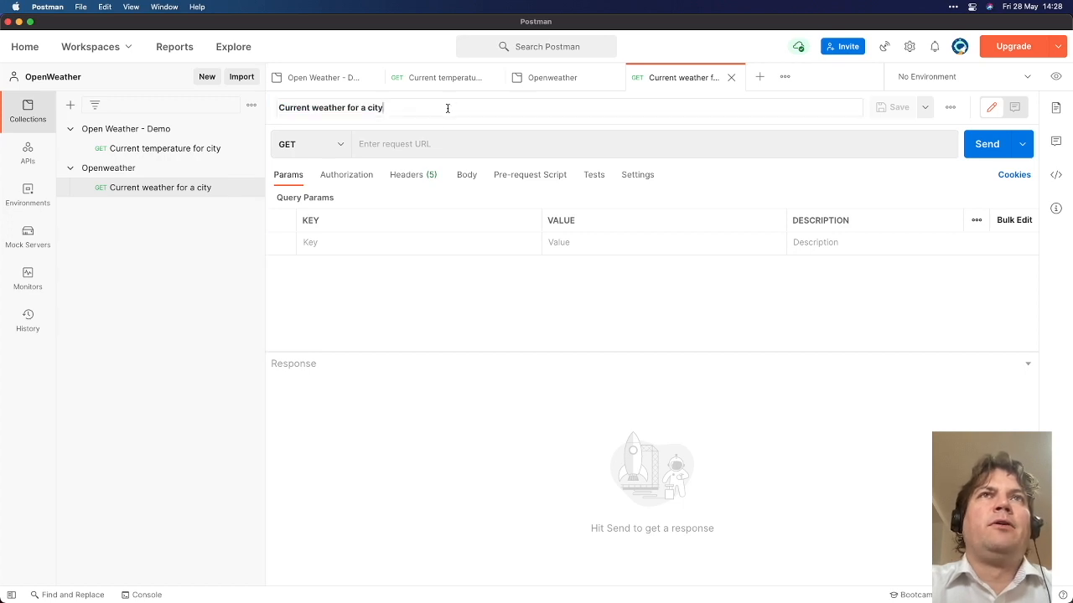
type("fkdjalfjdlasjfdsa")
key("Return")
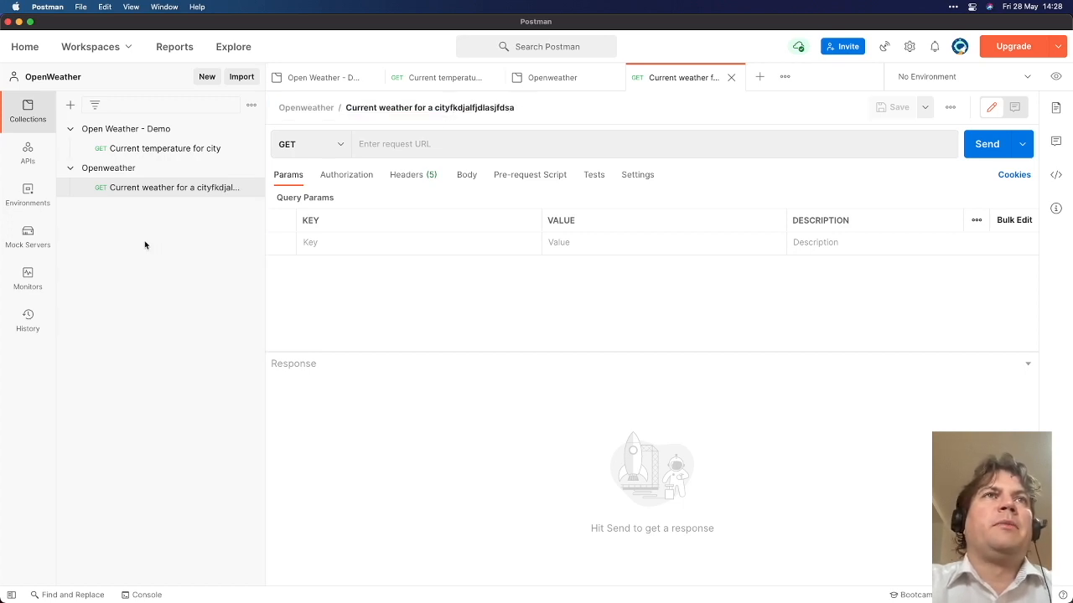
left_click(507, 107)
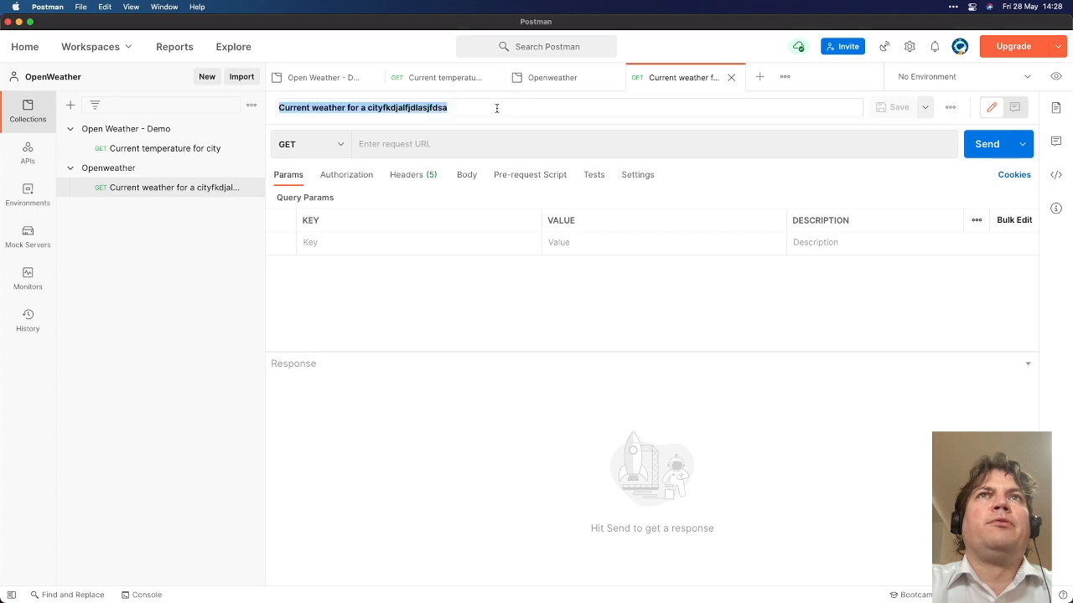
left_click_drag(383, 107, 539, 104)
key("BackSpace")
key("Return")
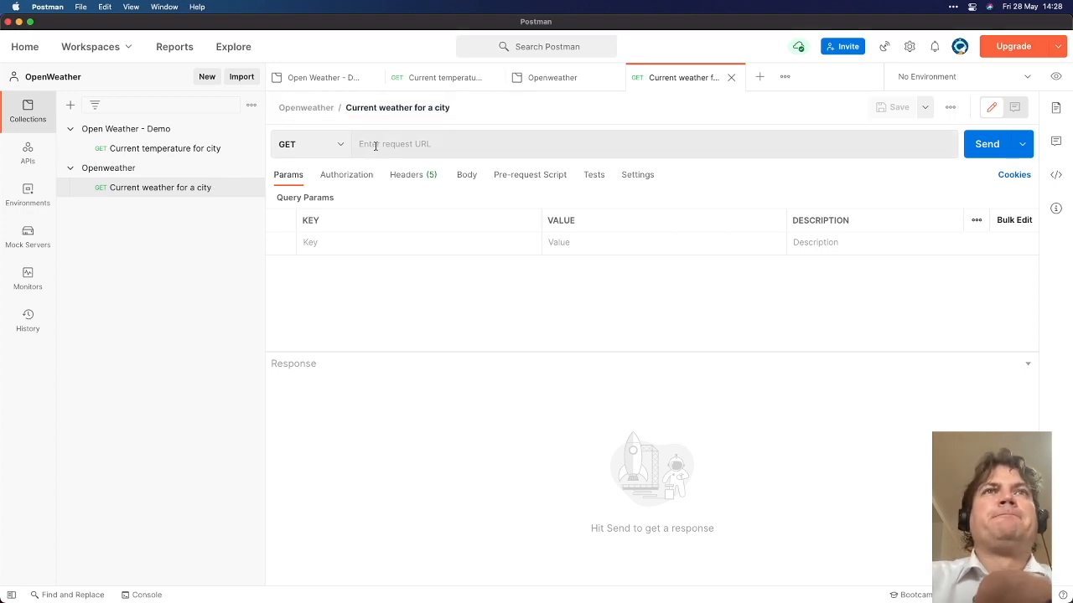
Paste api.openweathermap.org/data/2.5/weather?q={city name}&appid={API key} as the request URL
left_click(389, 143)
key("super+v")
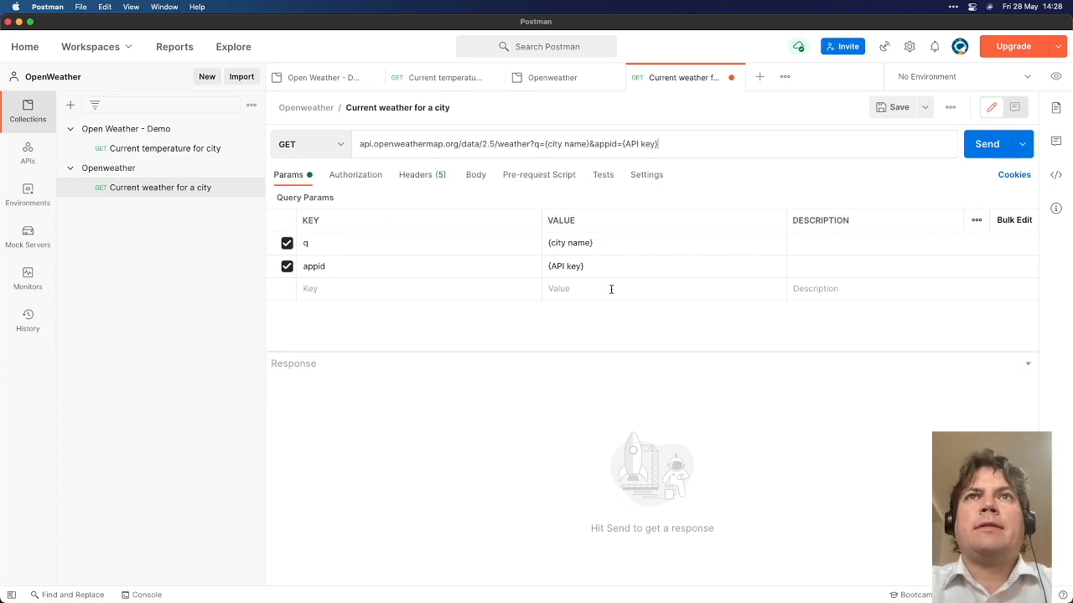
left_click_drag(543, 222, 392, 222)
left_click(630, 144)
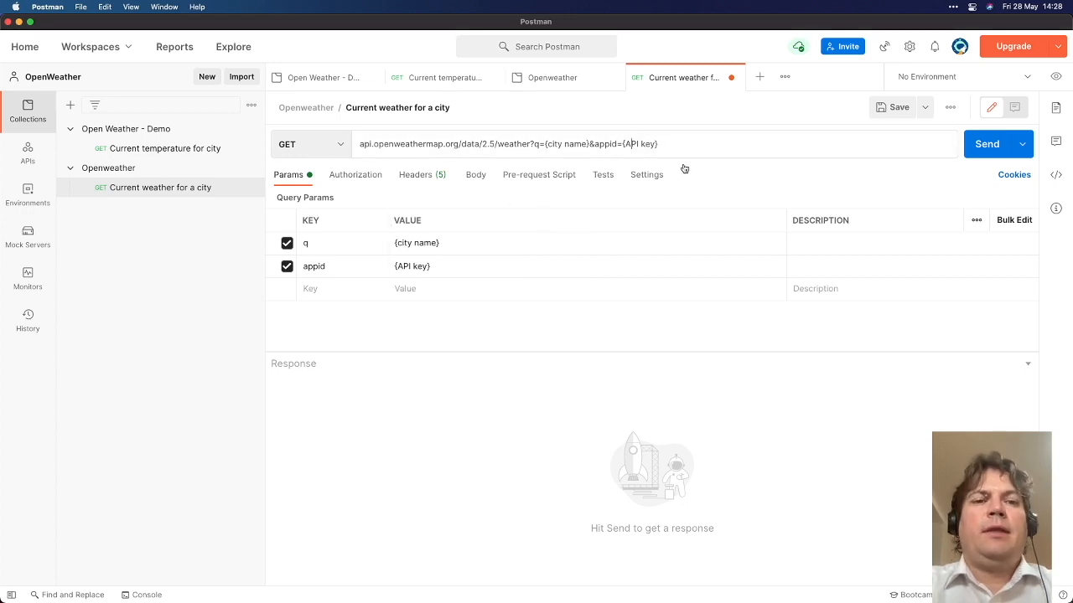
key("super+Tab")
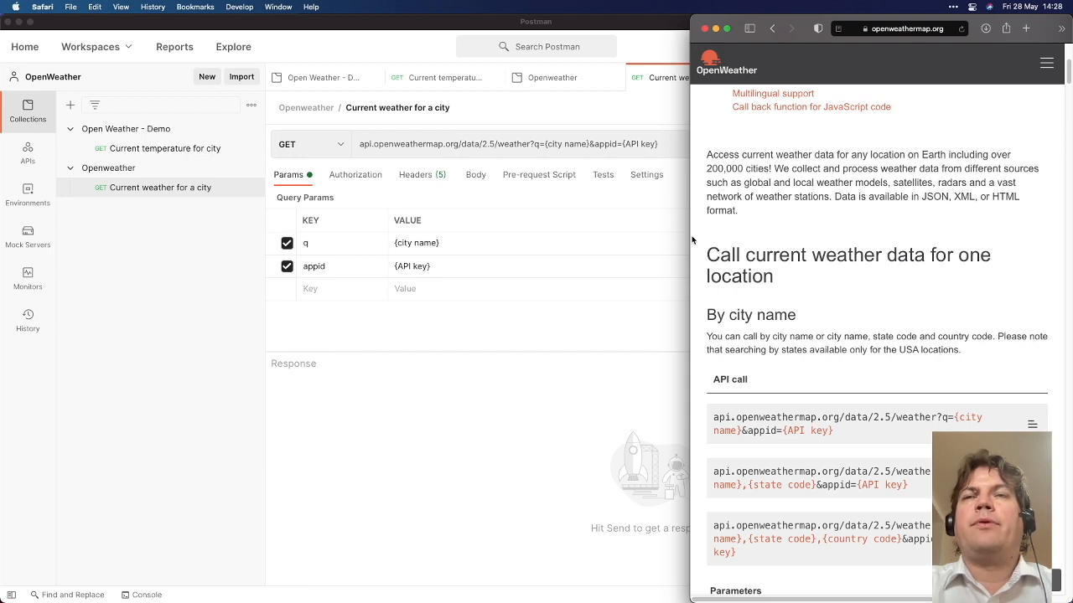
Sign in to OpenWeather with the account e-mail and the password saved in 1Password
left_click(1046, 65)
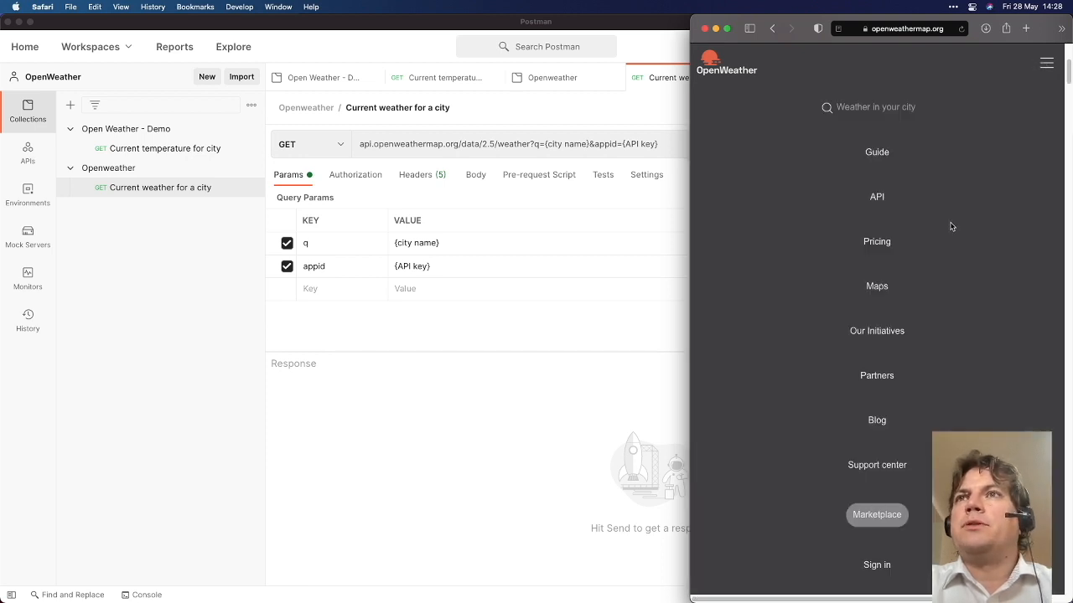
left_click(868, 566)
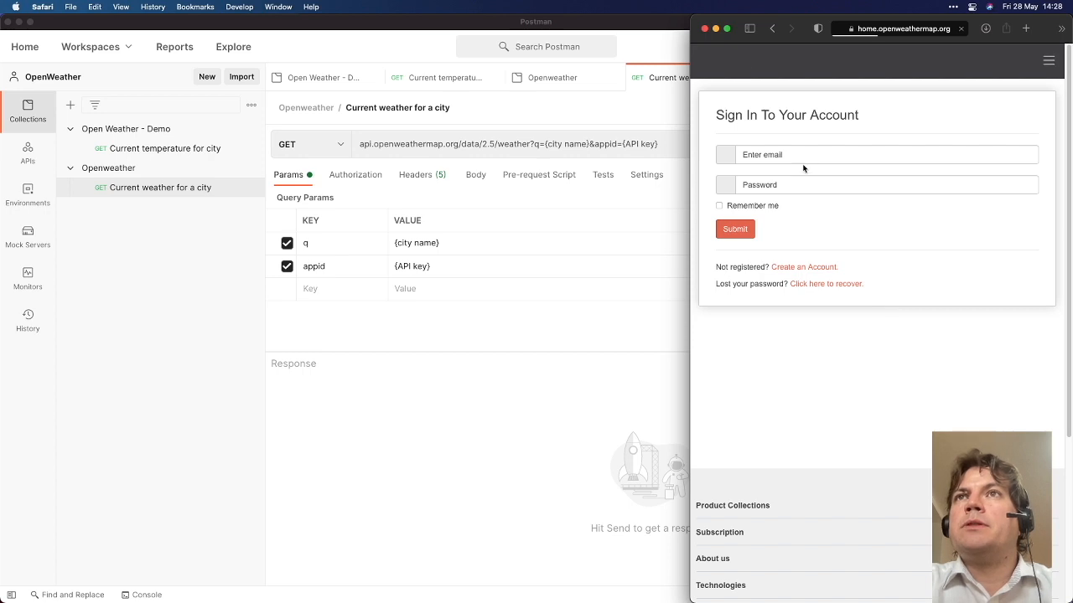
left_click(793, 151)
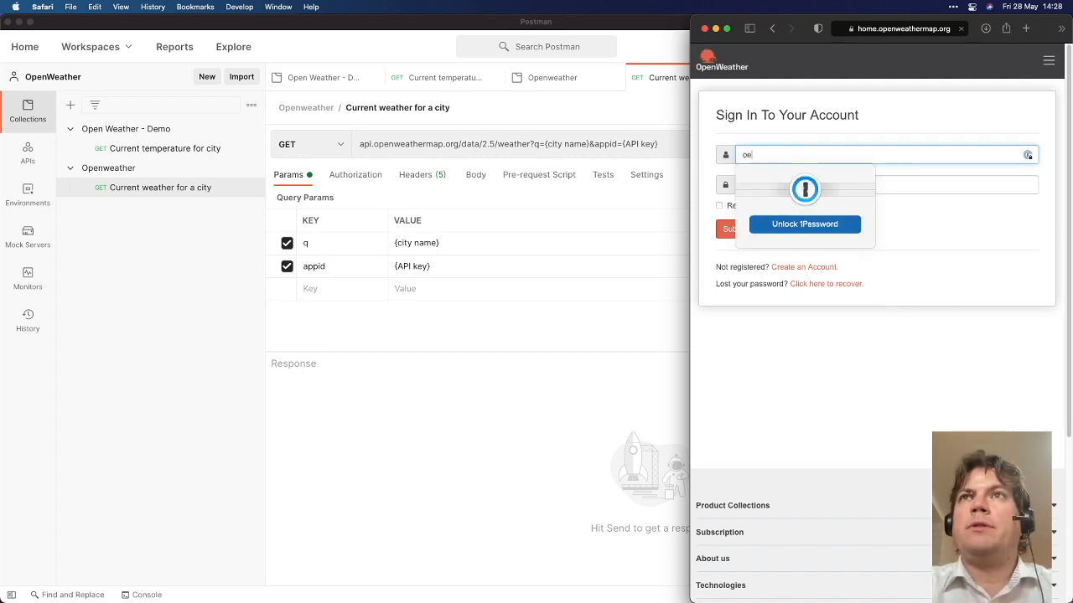
key("Tab")
left_click(838, 251)
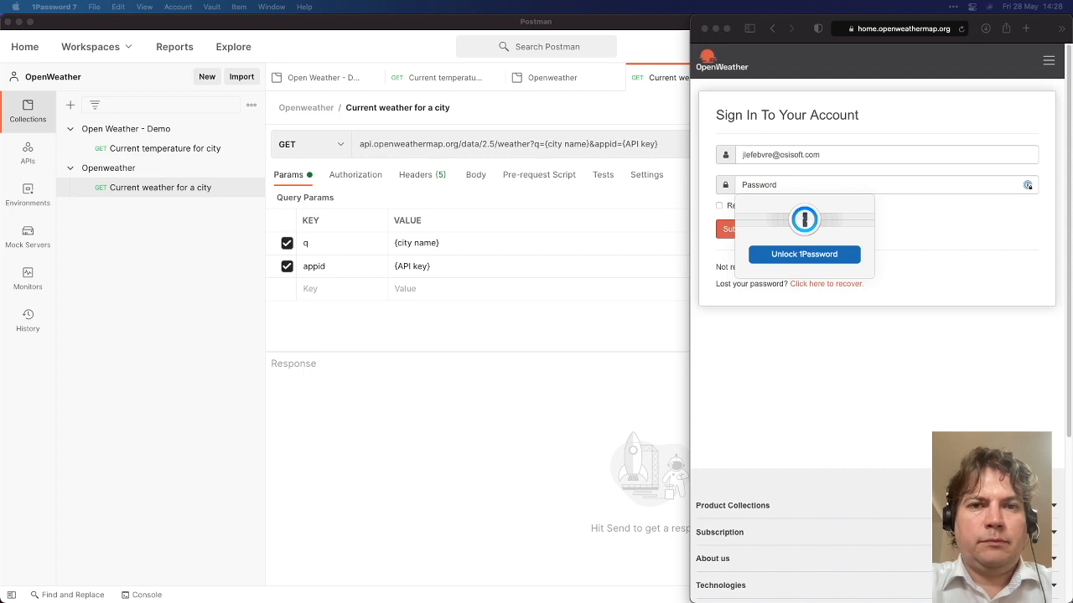
left_click(792, 184)
key("super+v")
left_click(734, 231)
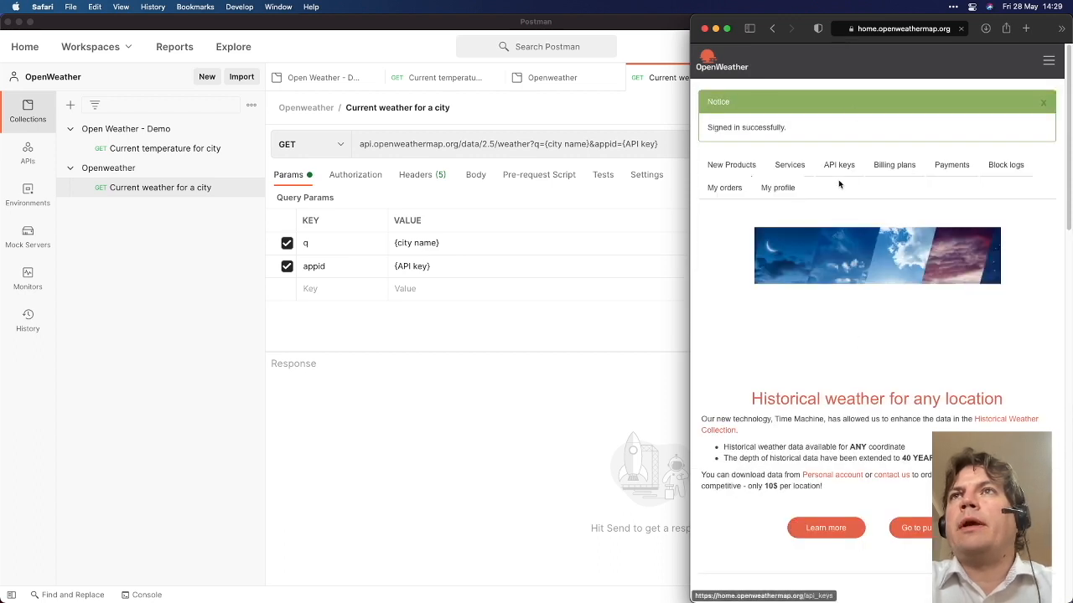
Copy the API key named Postman from the API keys page and return to Postman
left_click(831, 170)
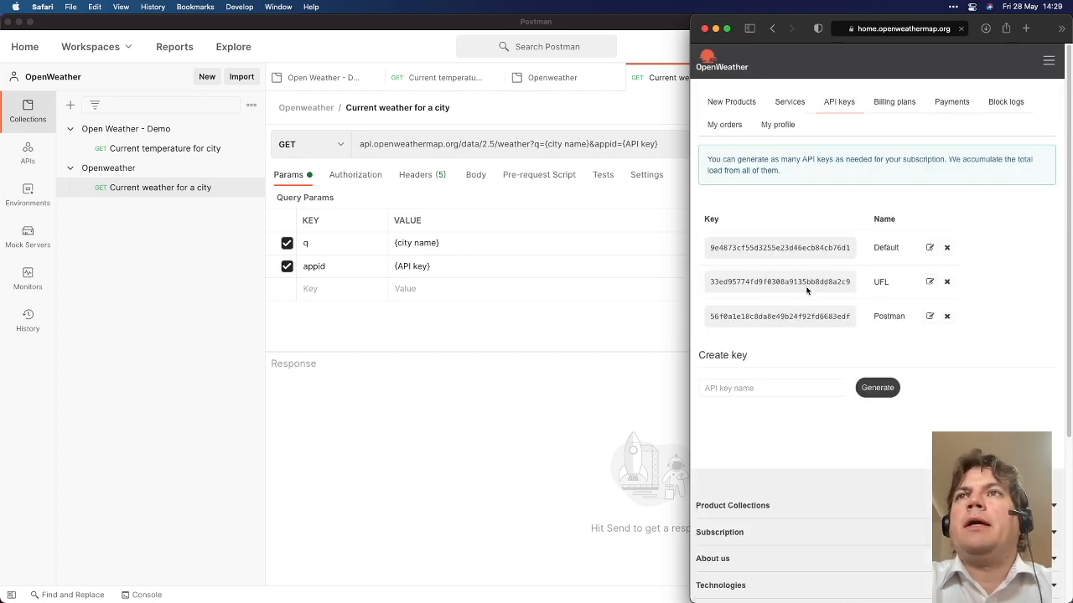
triple_click(795, 317)
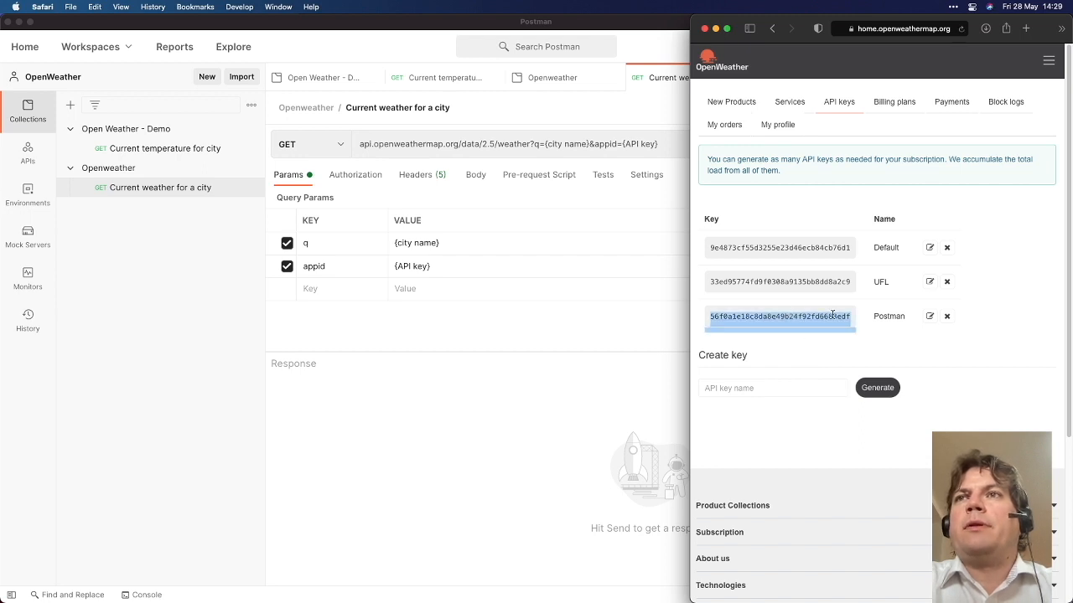
left_click(930, 316)
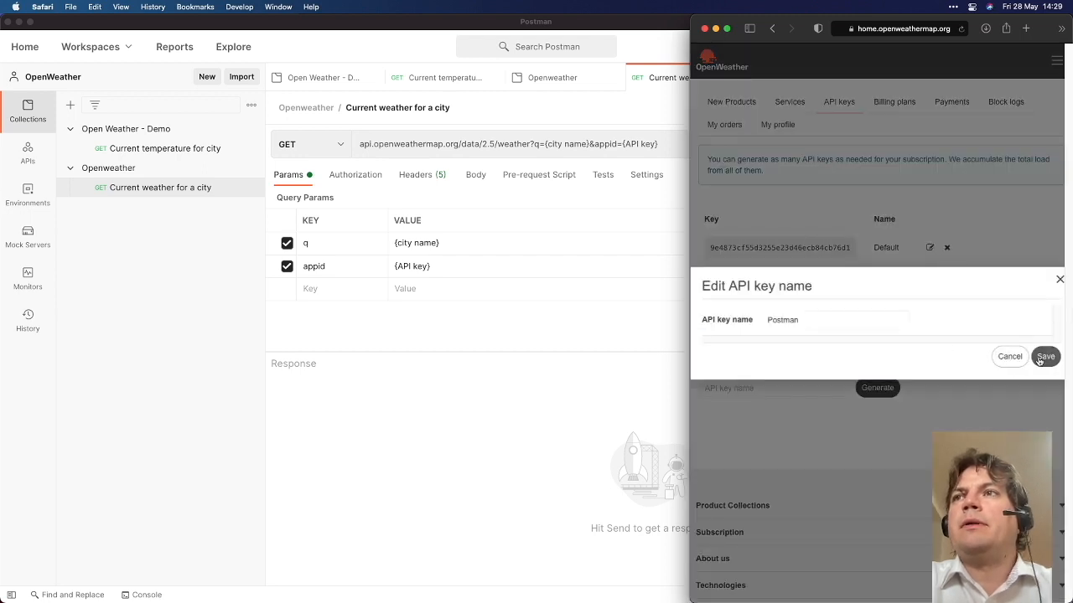
left_click(1046, 356)
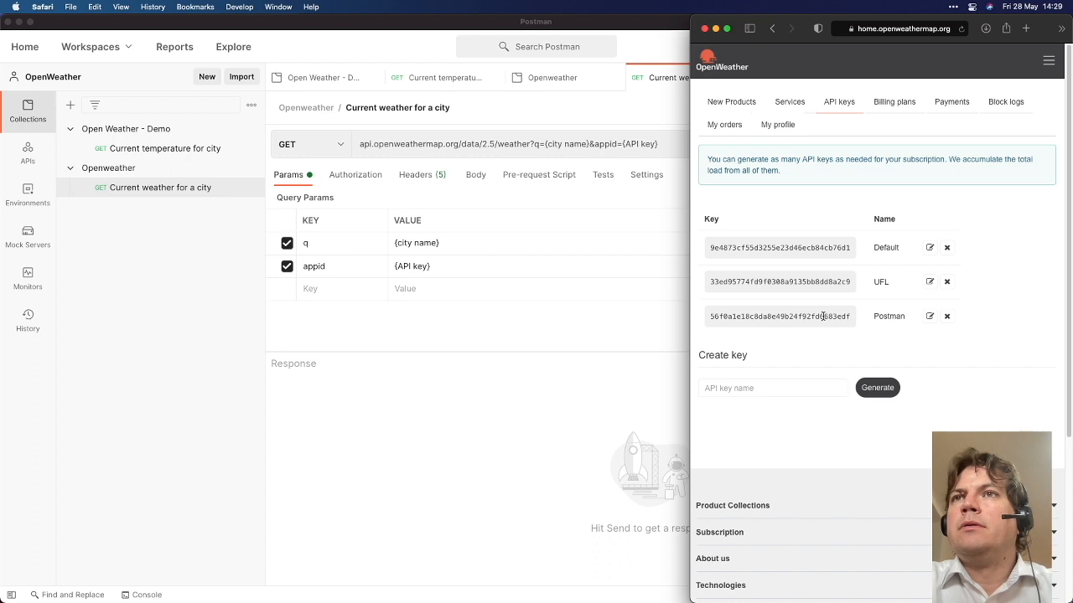
double_click(848, 316)
key("super+c")
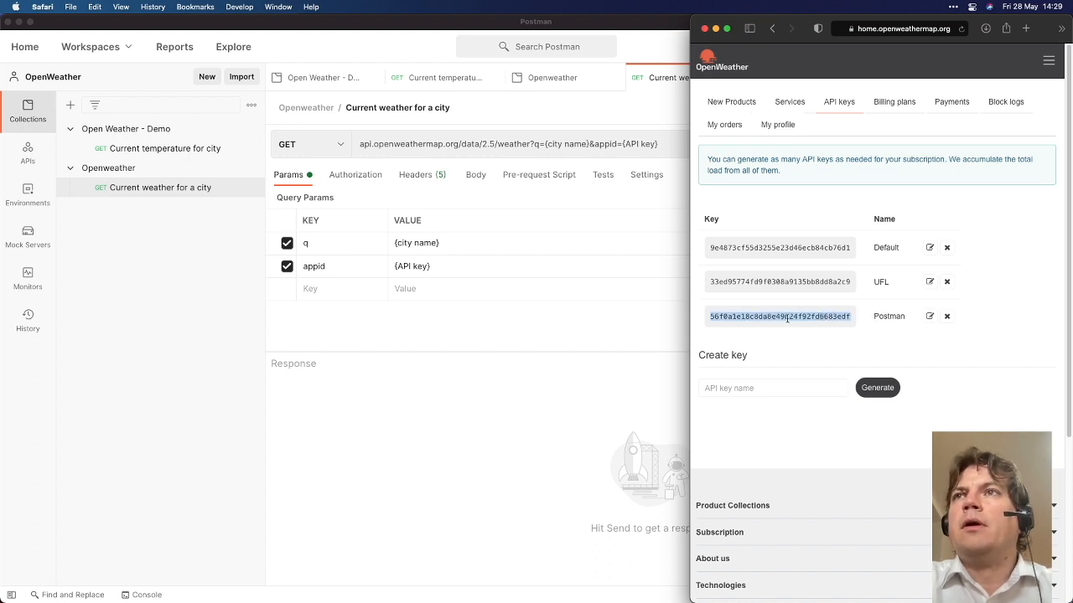
left_click(524, 328)
Paste the API key into appid, set the city to London, and send for a 200 OK response
triple_click(449, 260)
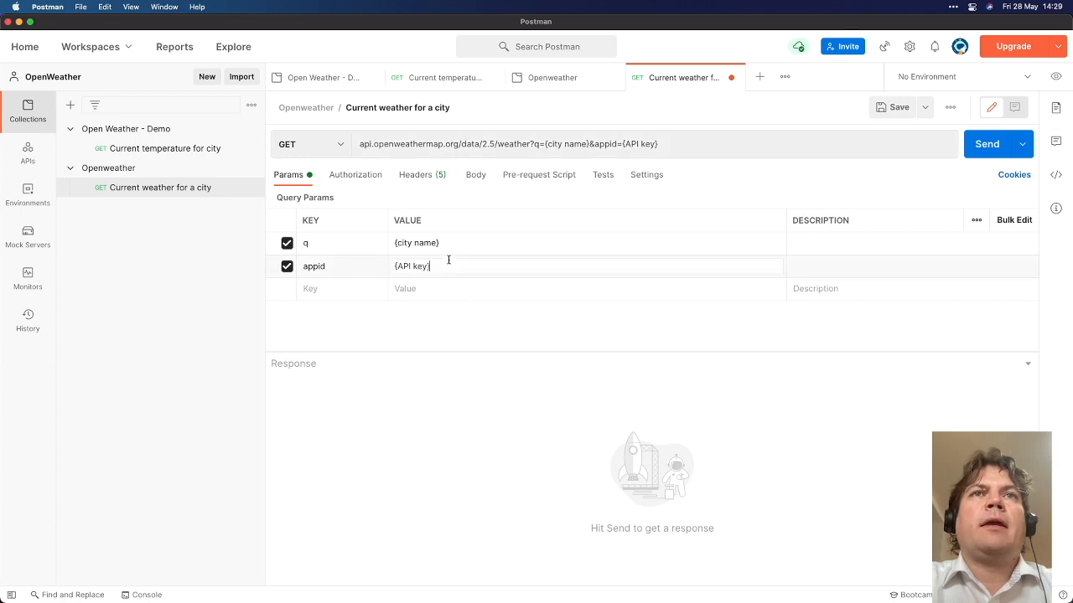
key("super+v")
triple_click(538, 249)
type("London")
key("super+Return")
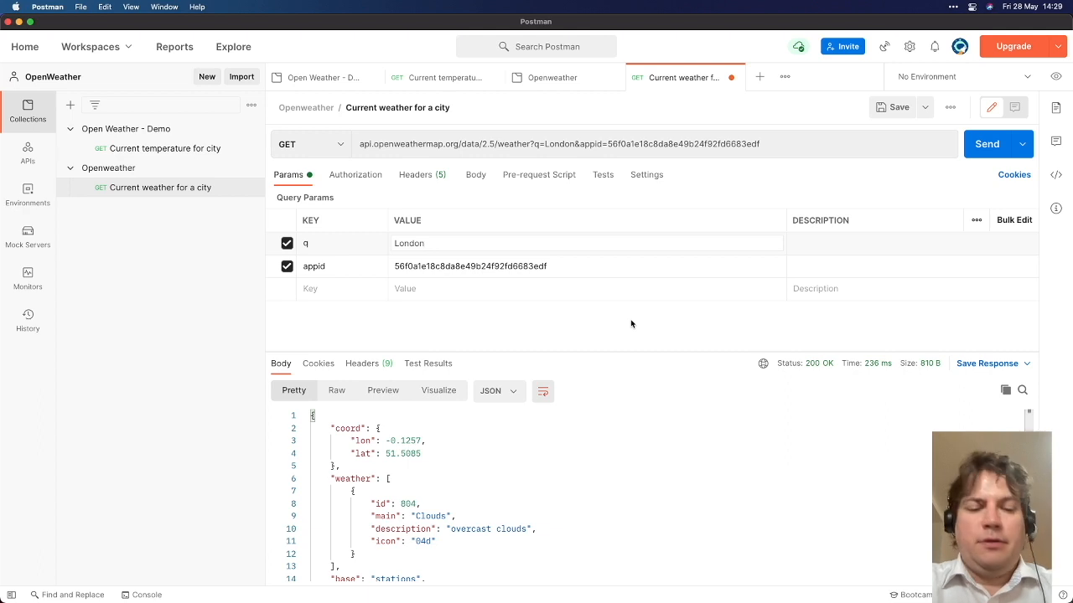
key("super+Return")
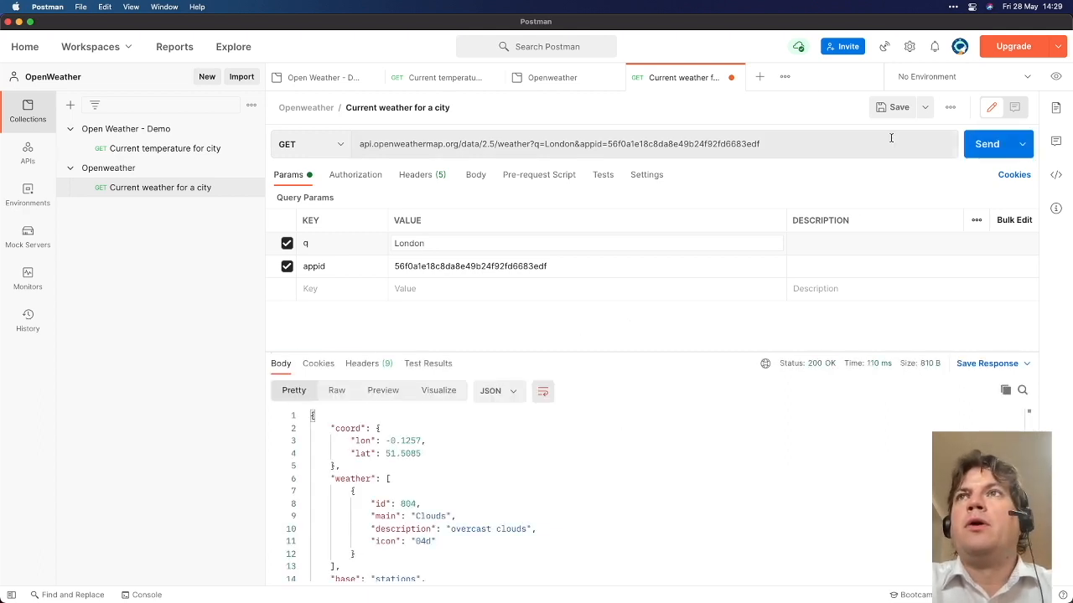
left_click(909, 46)
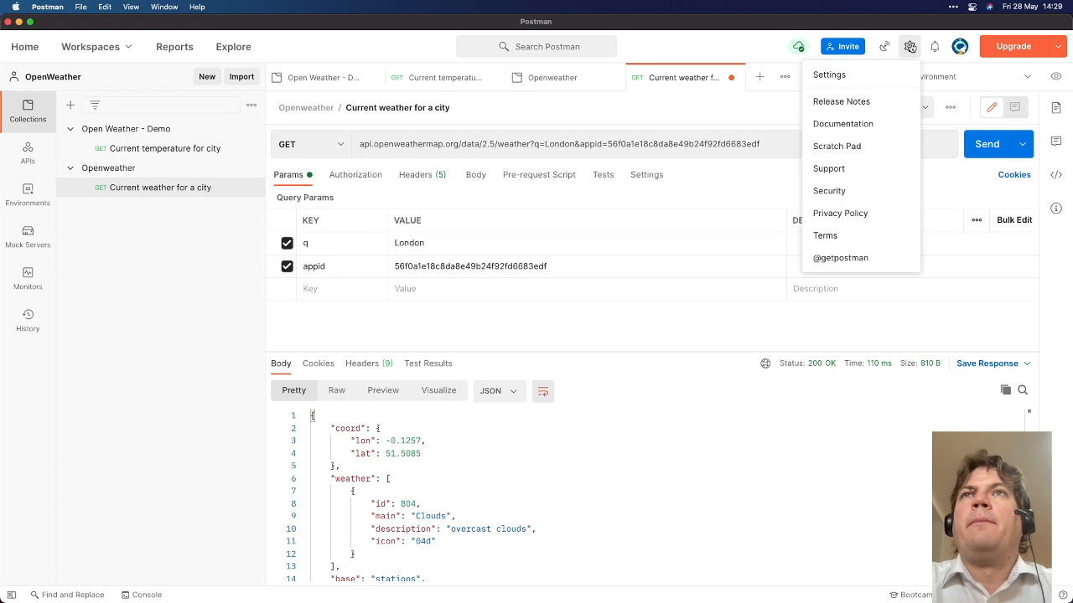
left_click(850, 74)
left_click(394, 199)
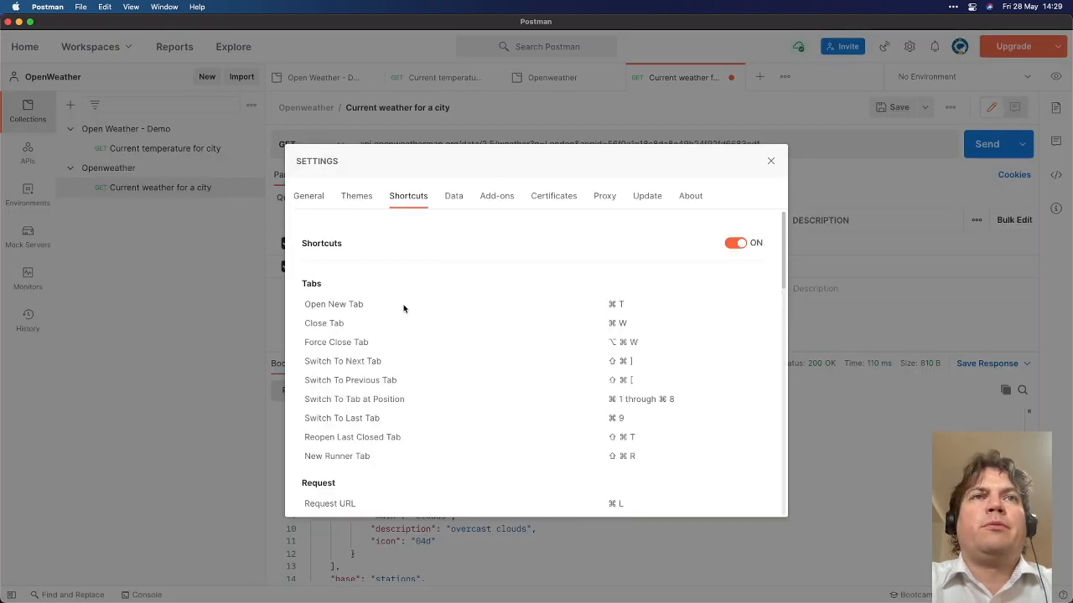
scroll(409, 345, "down", 5)
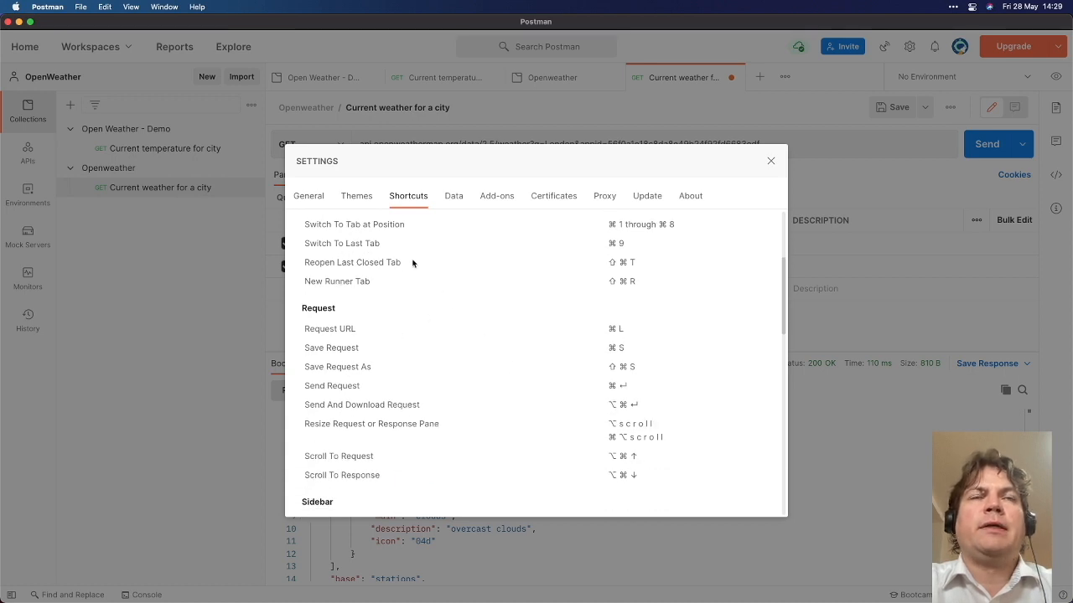
scroll(436, 290, "up", 4)
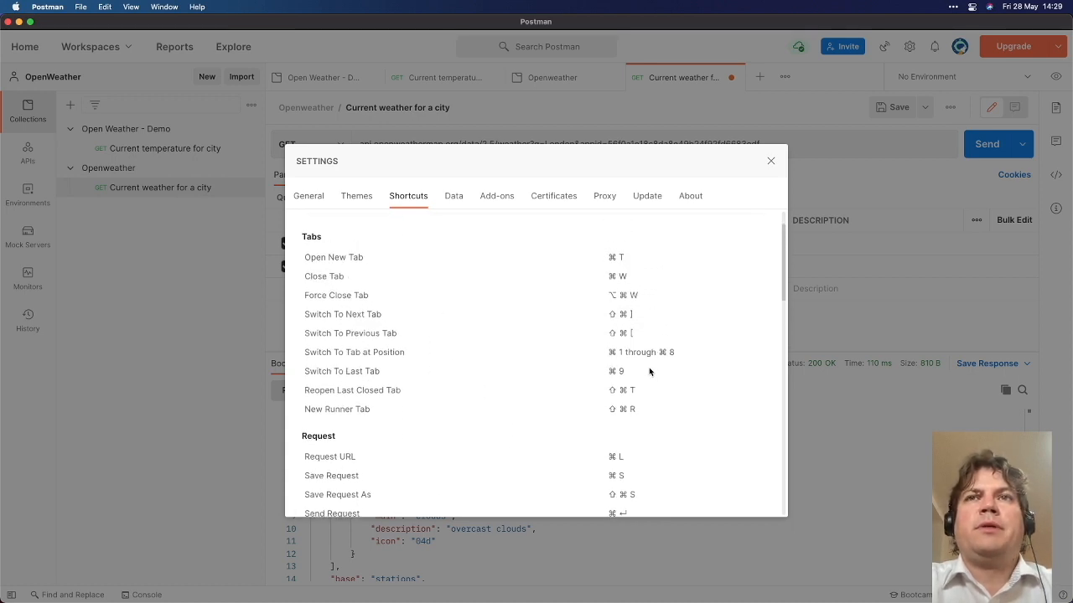
scroll(620, 474, "down", 2)
left_click_drag(634, 445, 570, 441)
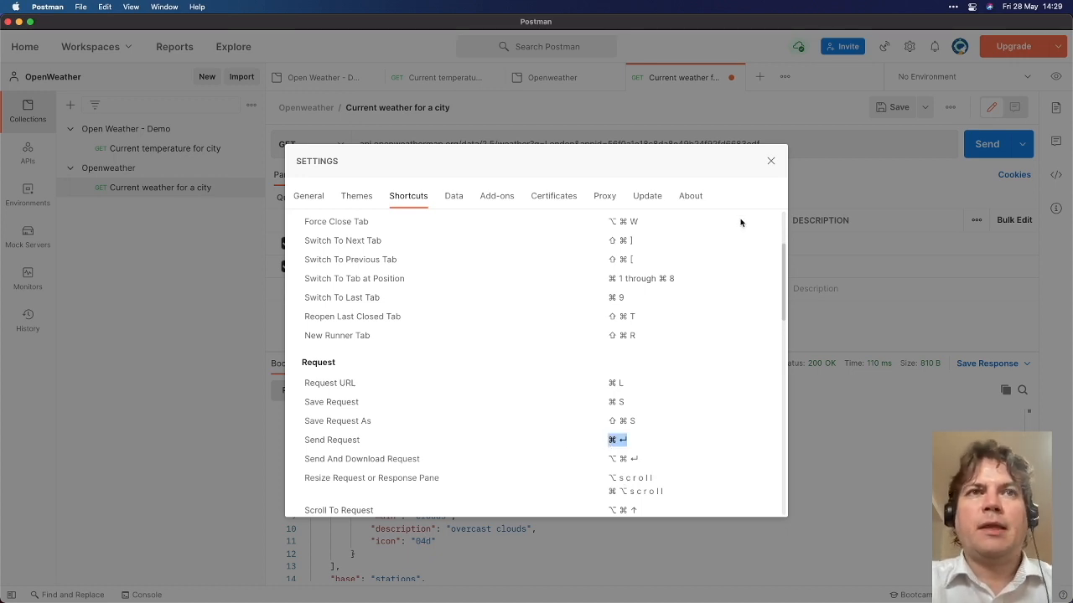
left_click(771, 163)
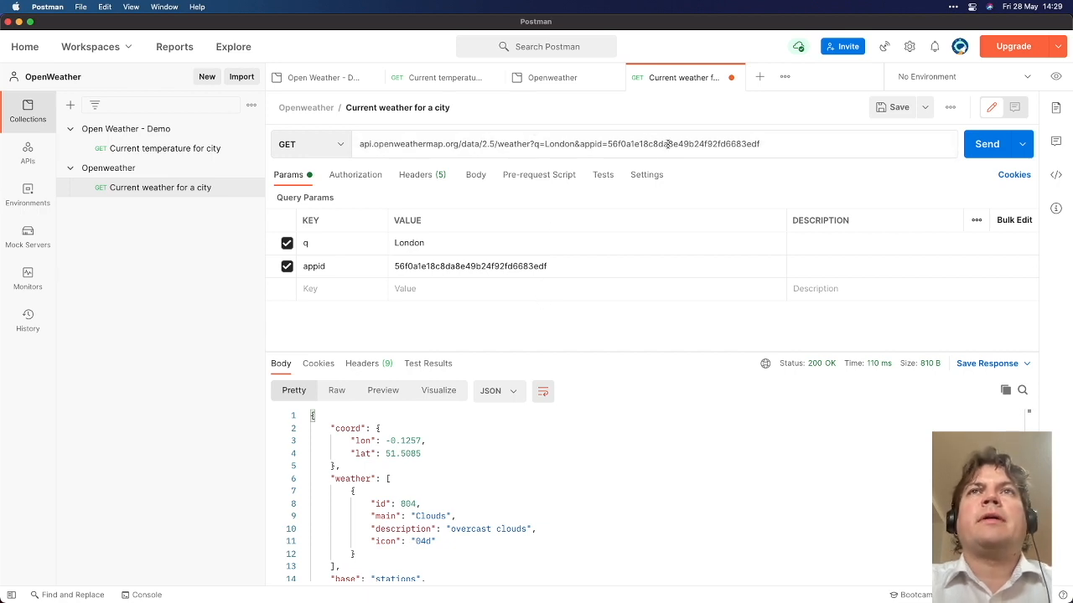
left_click_drag(780, 142, 358, 142)
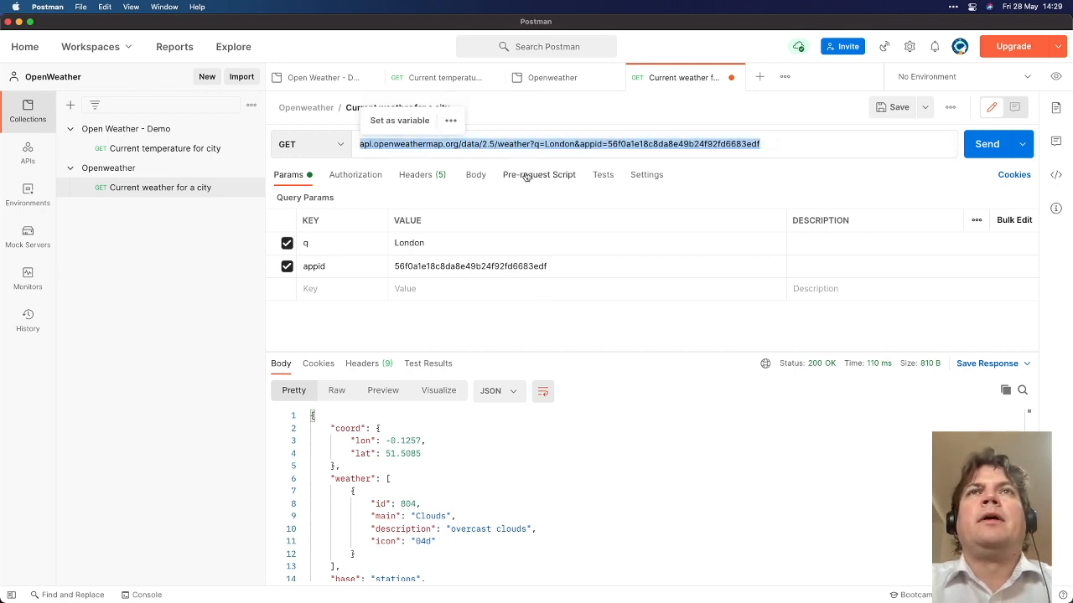
double_click(515, 144)
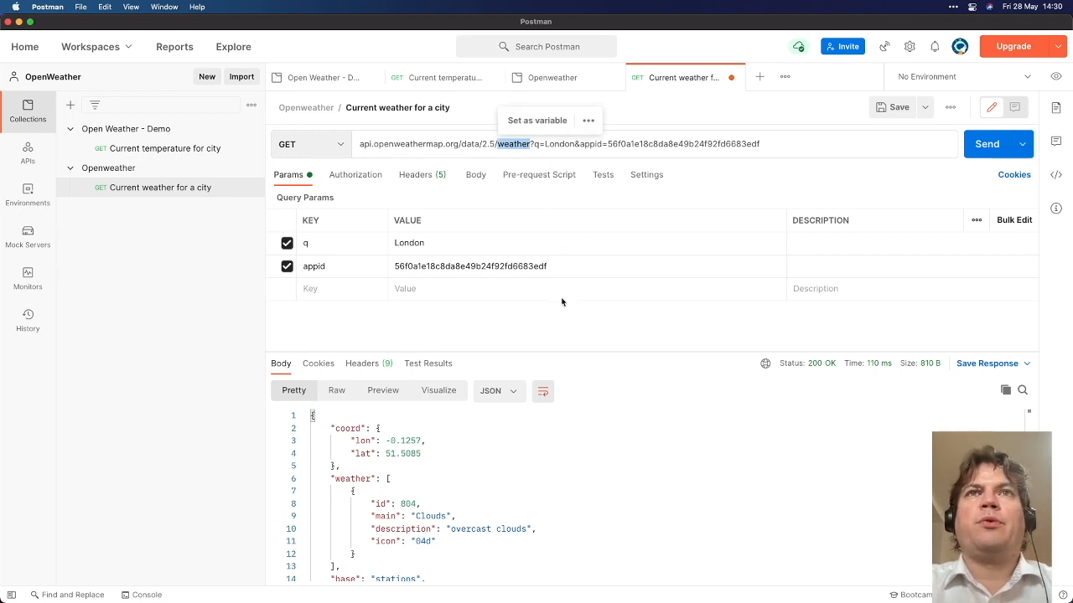
key("ctrl+a")
left_click_drag(533, 202, 508, 156)
left_click_drag(598, 193, 567, 150)
left_click(584, 172)
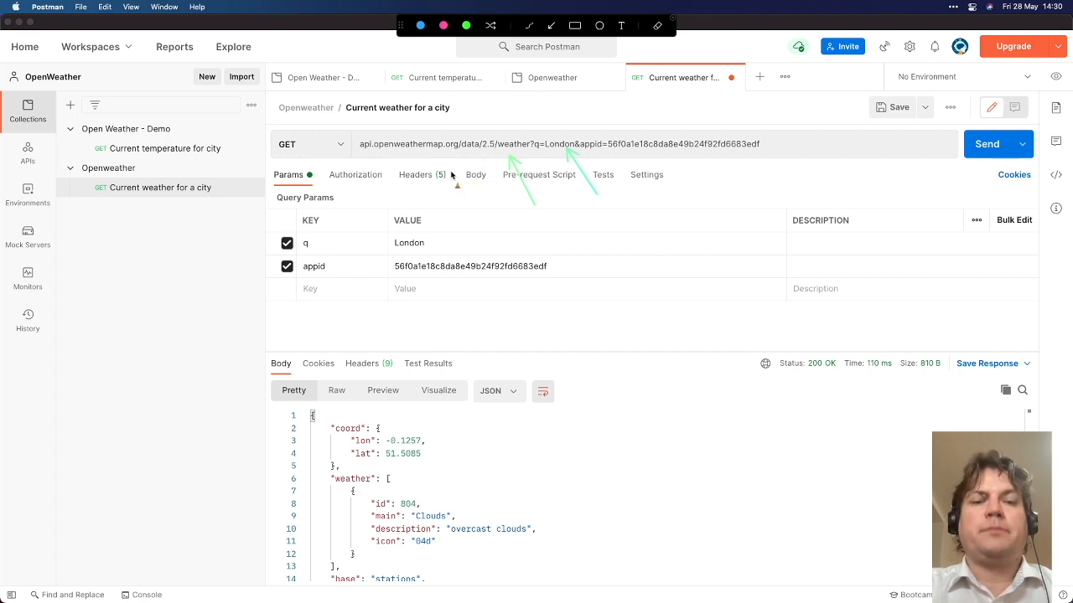
left_click_drag(348, 129, 495, 157)
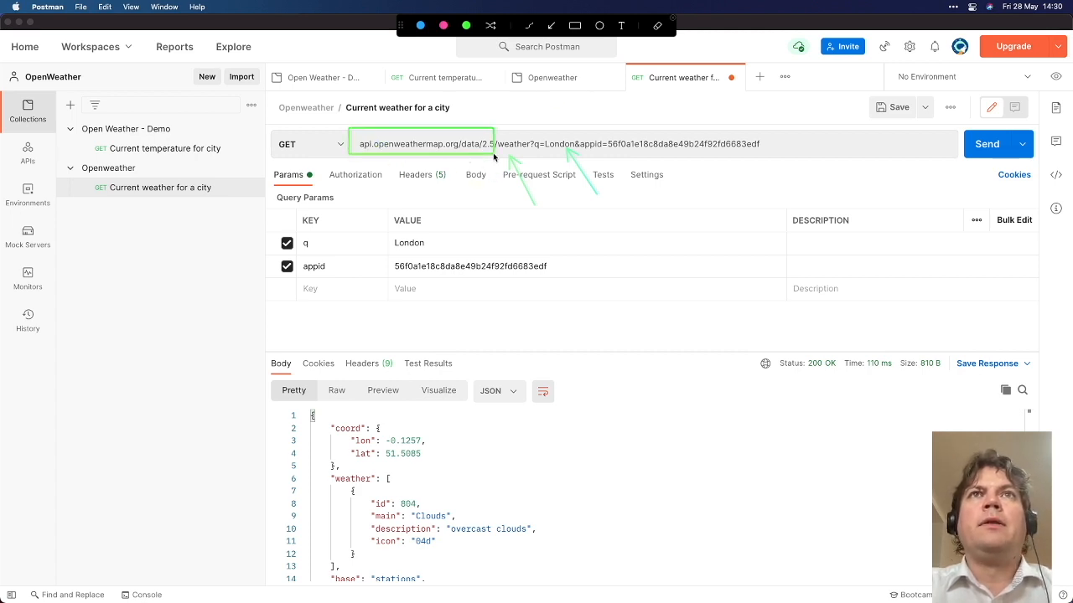
mouse_move(597, 126)
left_mouse_down()
mouse_move(761, 144)
mouse_move(769, 159)
left_mouse_up()
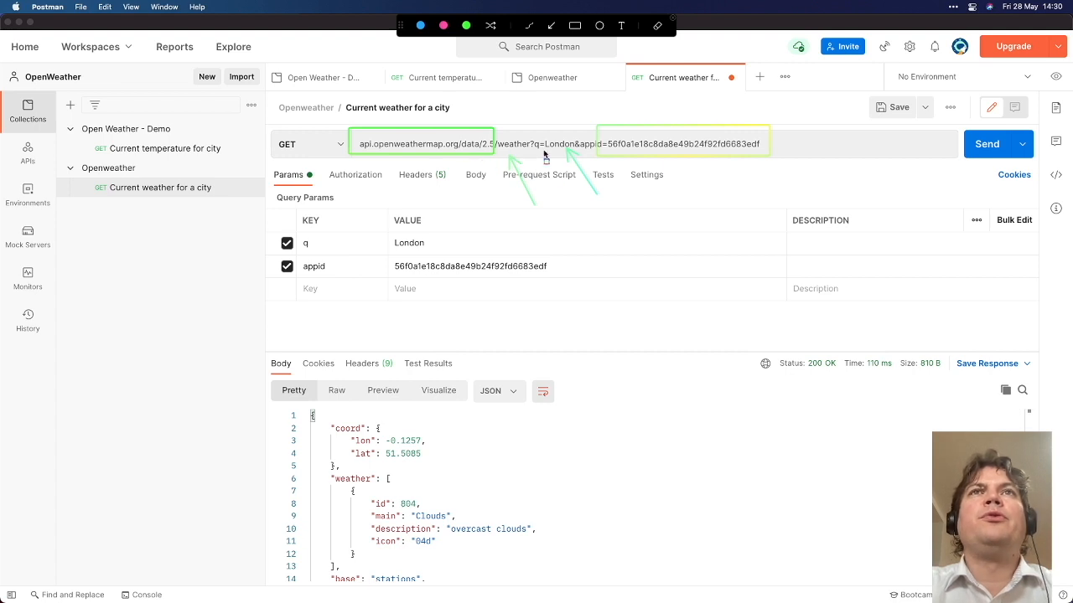
key("Escape")
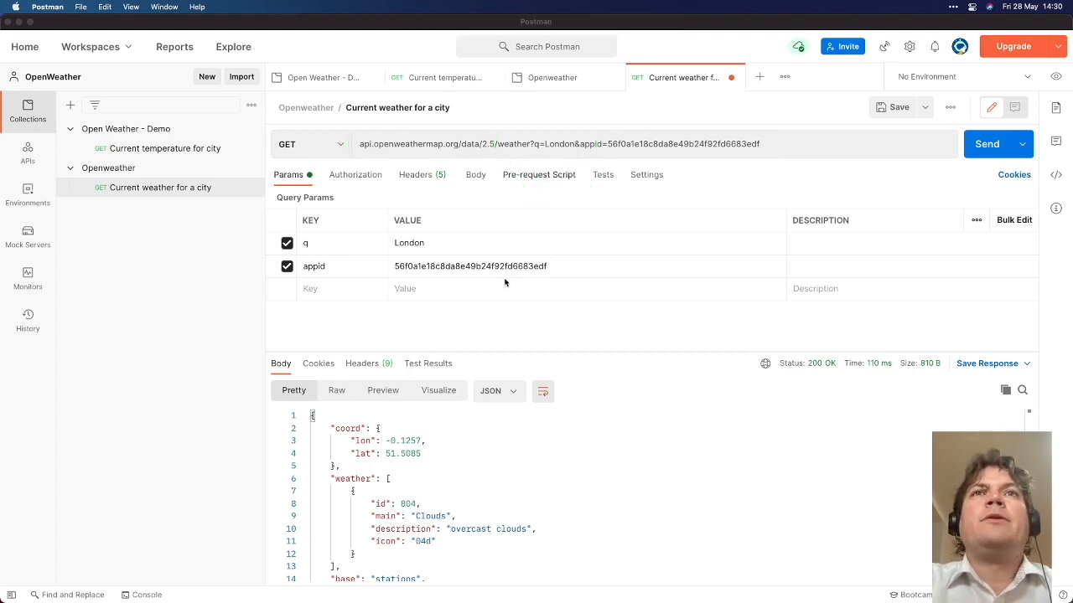
double_click(468, 266)
key("super+c")
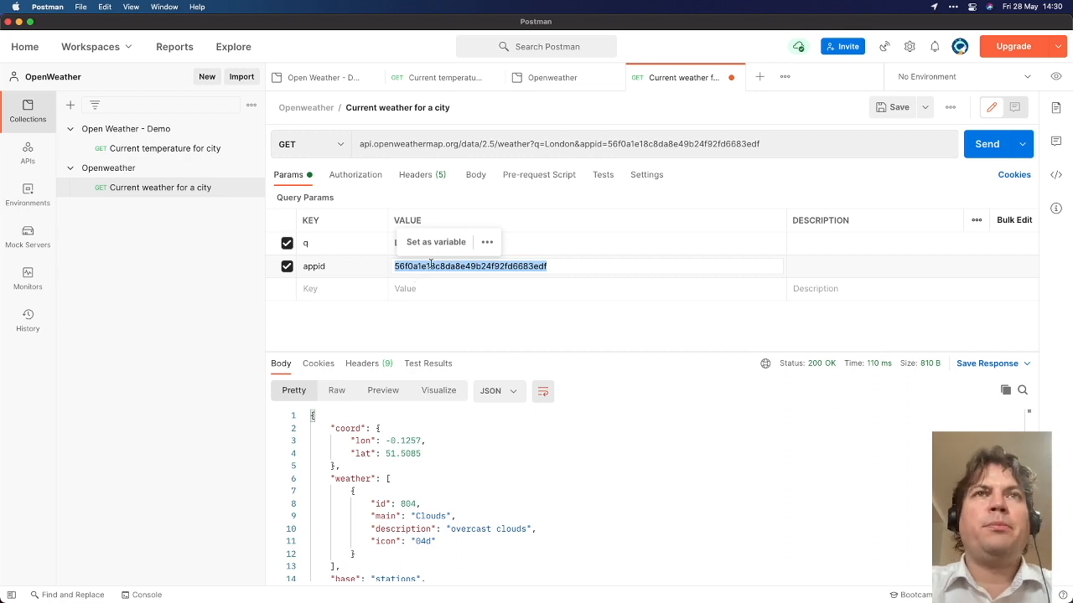
Add an Openweather collection variable 'APP key' and paste the API key as its value
right_click(134, 172)
key("Escape")
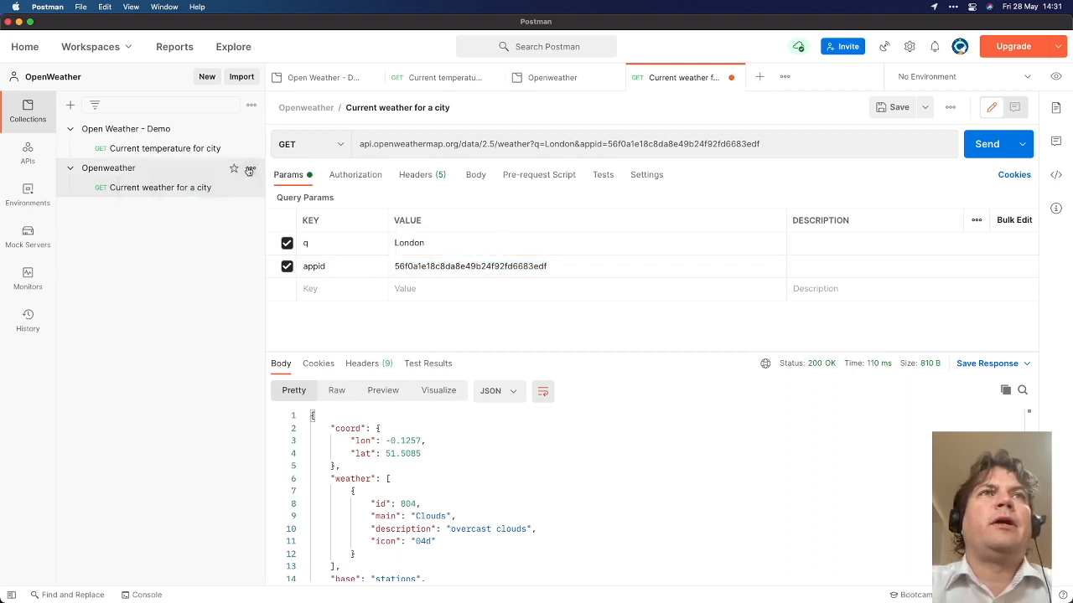
left_click(119, 170)
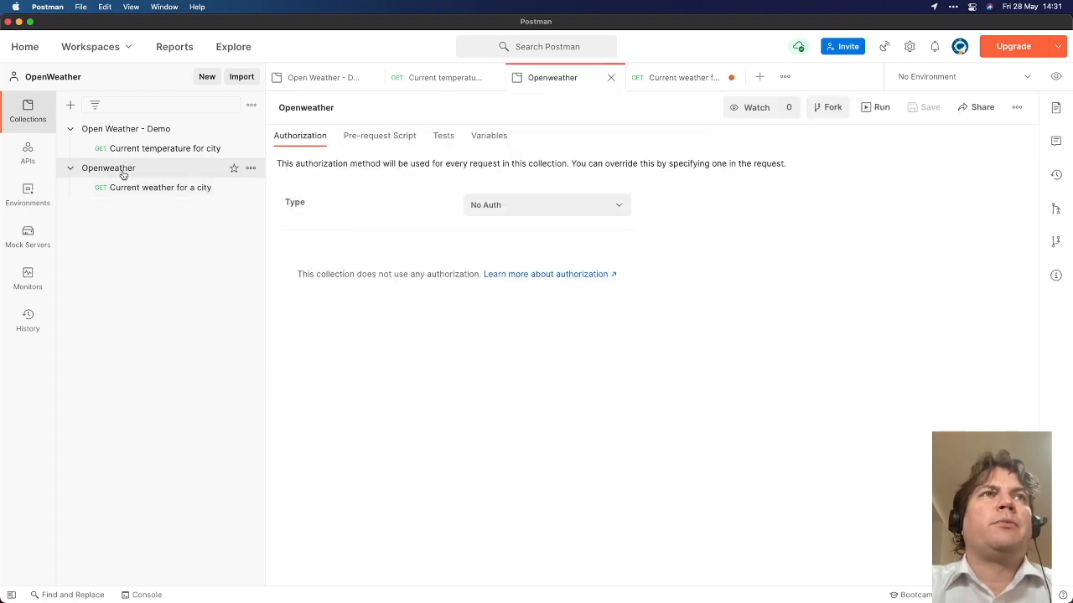
left_click(483, 147)
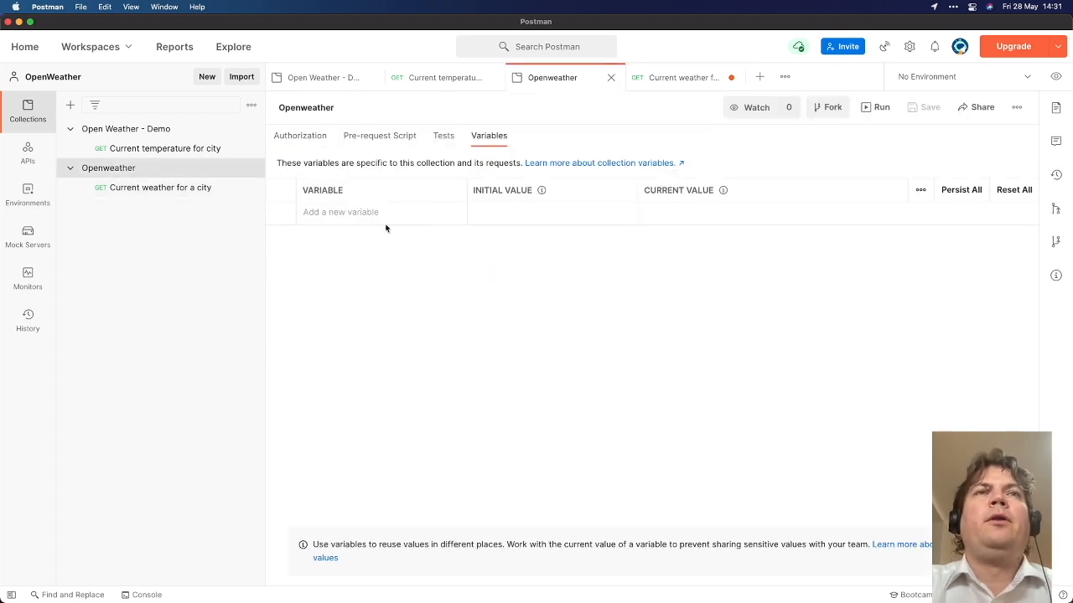
left_click(355, 214)
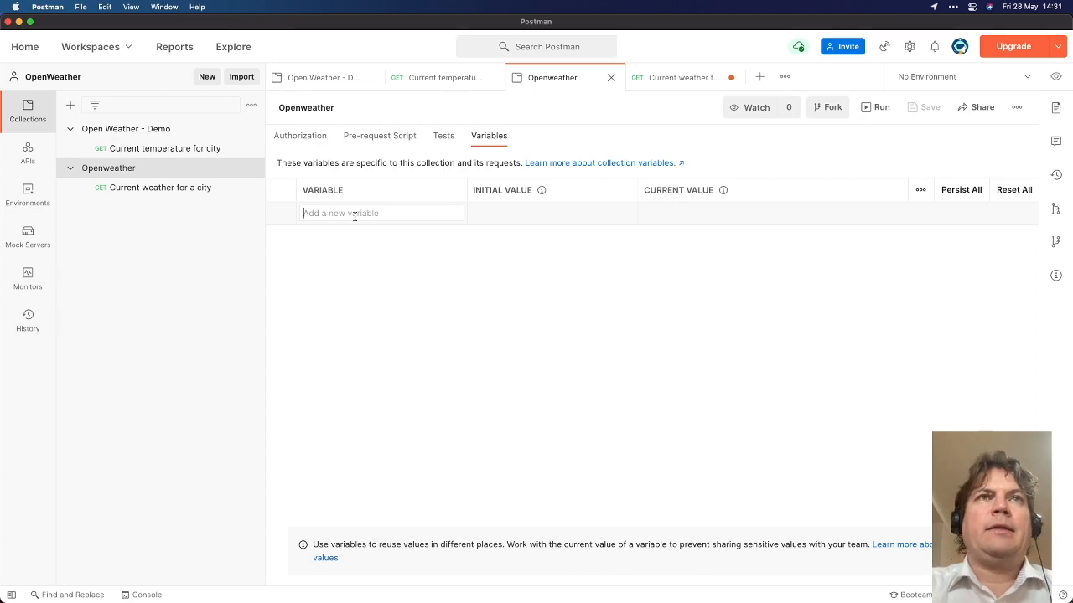
type("APP Key")
key("BackSpace")
key("BackSpace")
key("BackSpace")
type("key")
key("Tab")
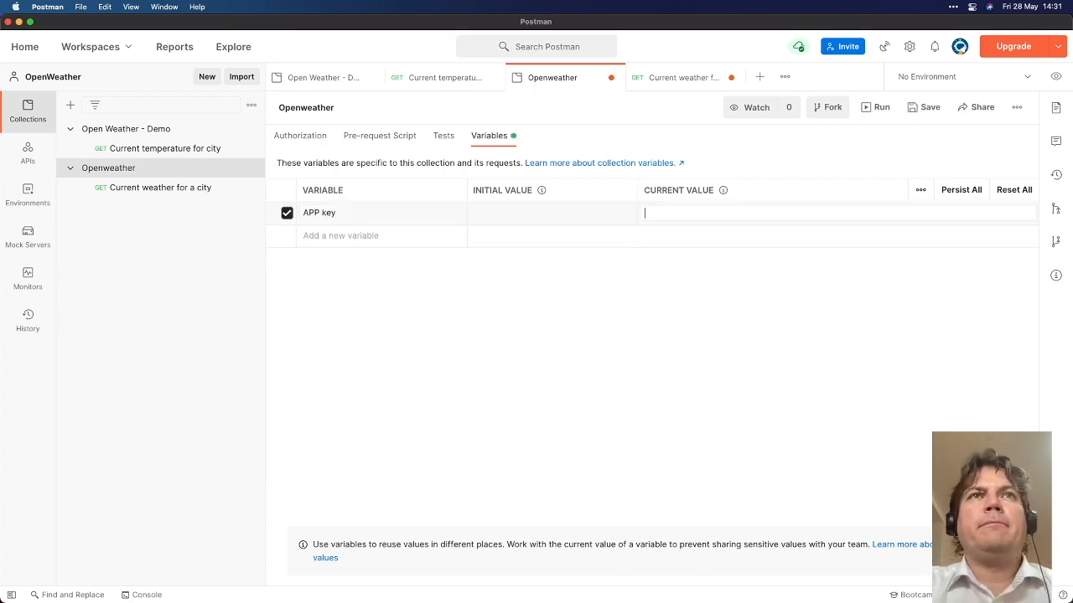
key("super+v")
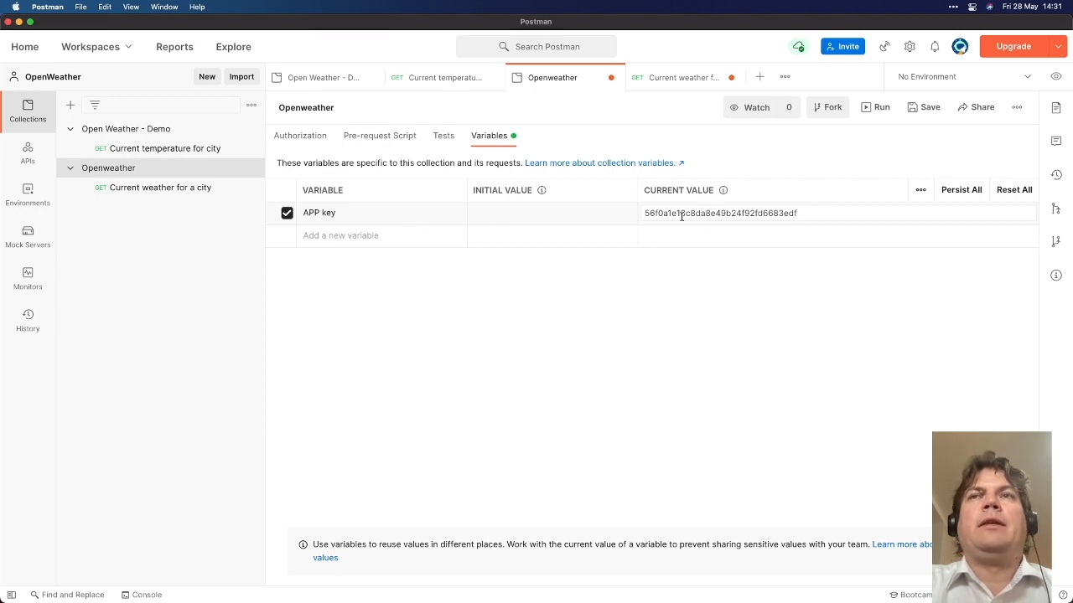
Inspect the APP key variable name, then edit its initial and current value fields
left_click(369, 220)
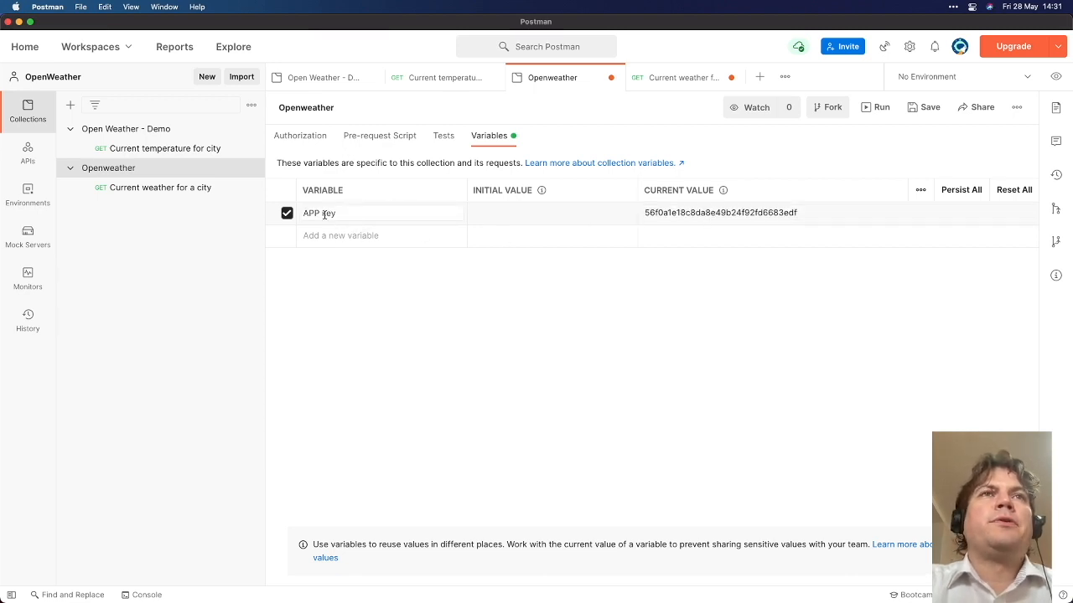
left_click_drag(337, 214, 283, 217)
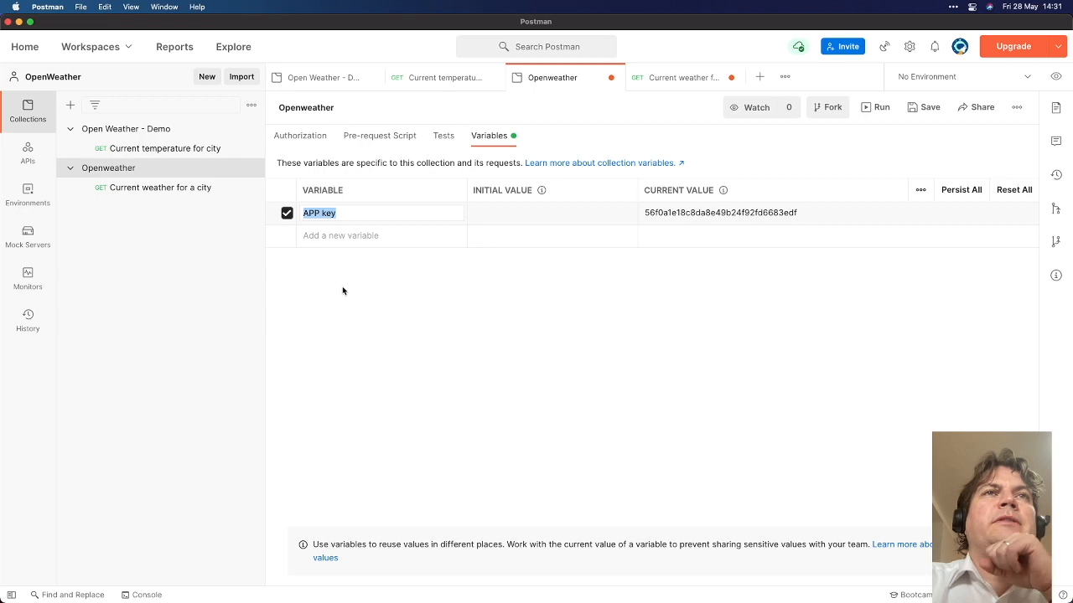
left_click(327, 222)
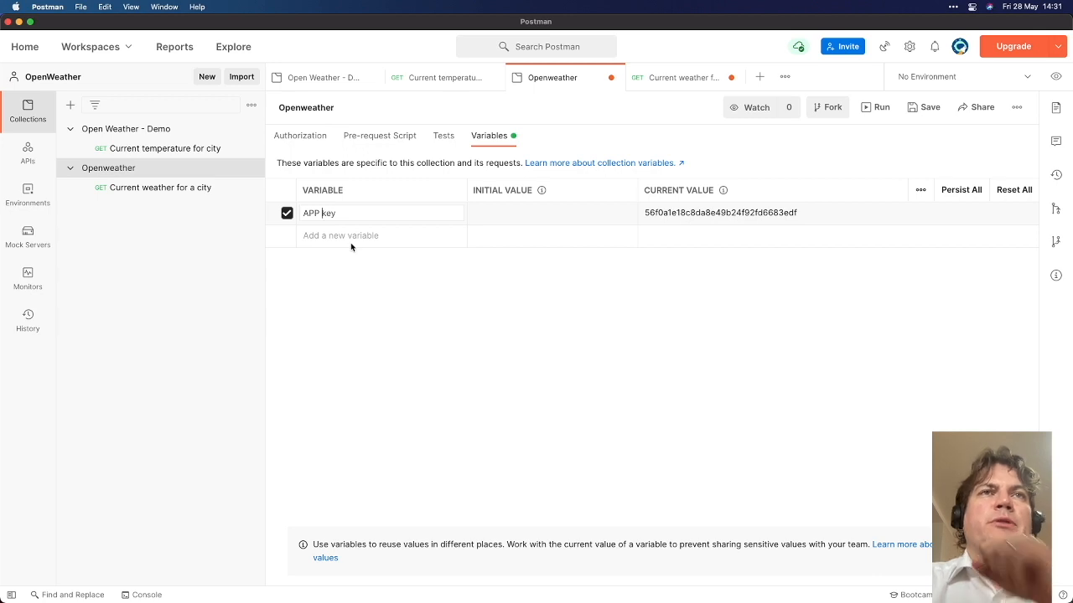
double_click(321, 213)
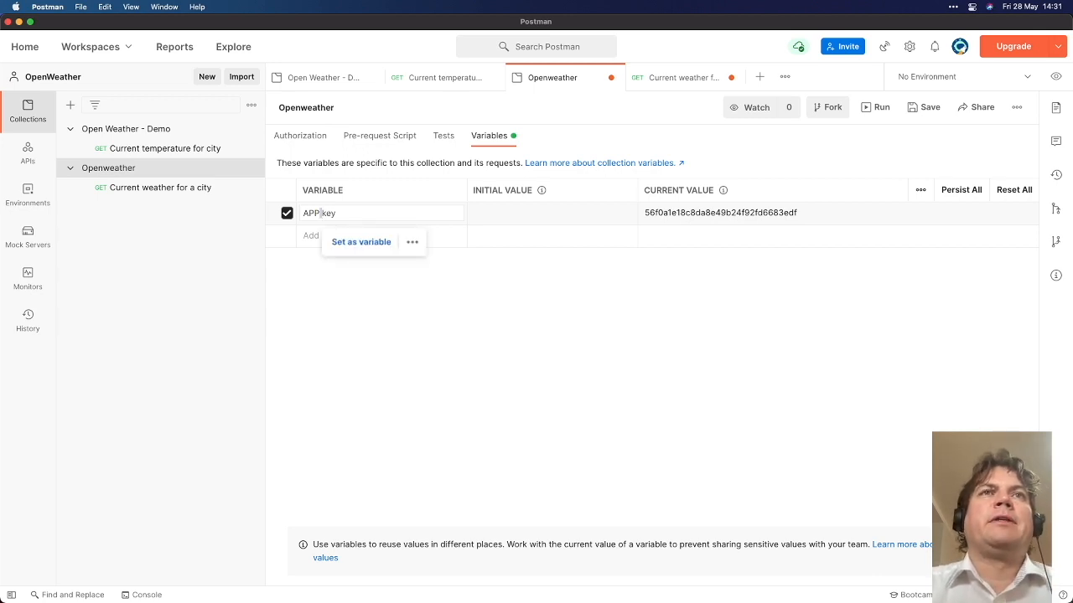
left_click(438, 211)
left_click(537, 214)
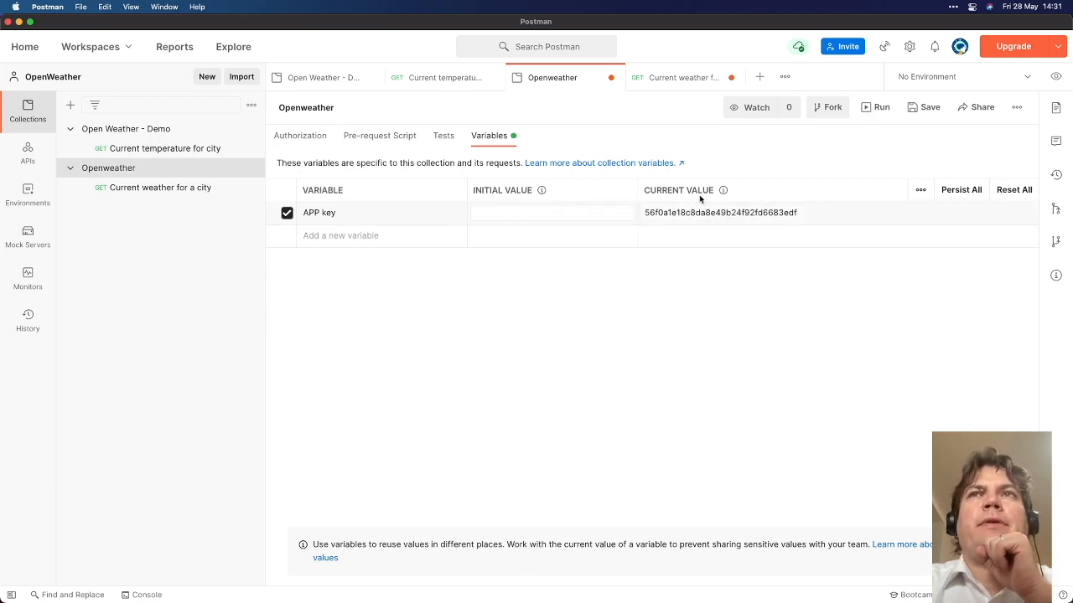
left_click(674, 220)
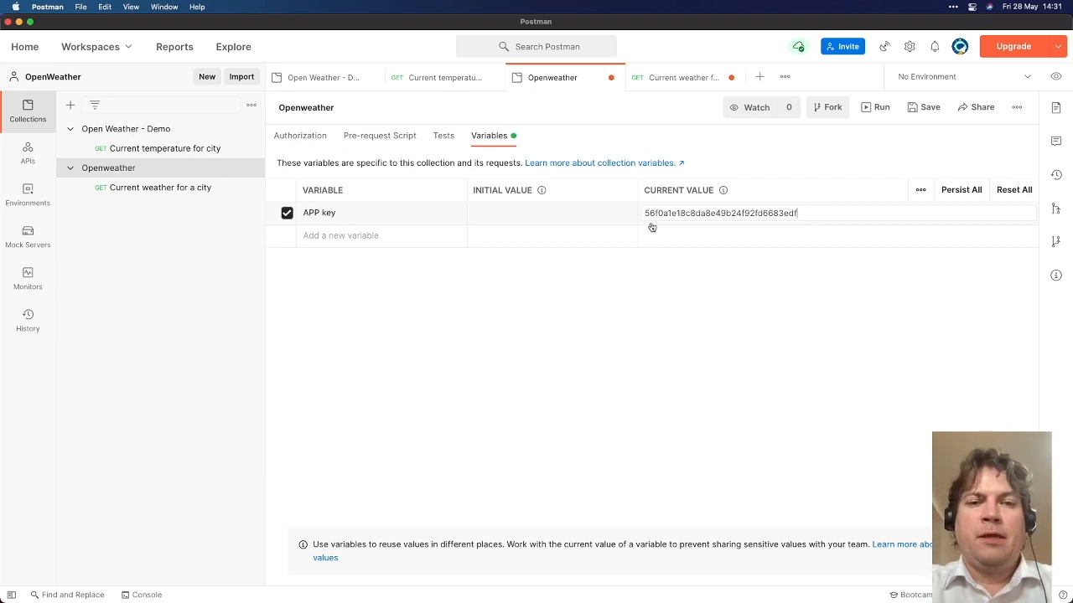
key("super+Tab")
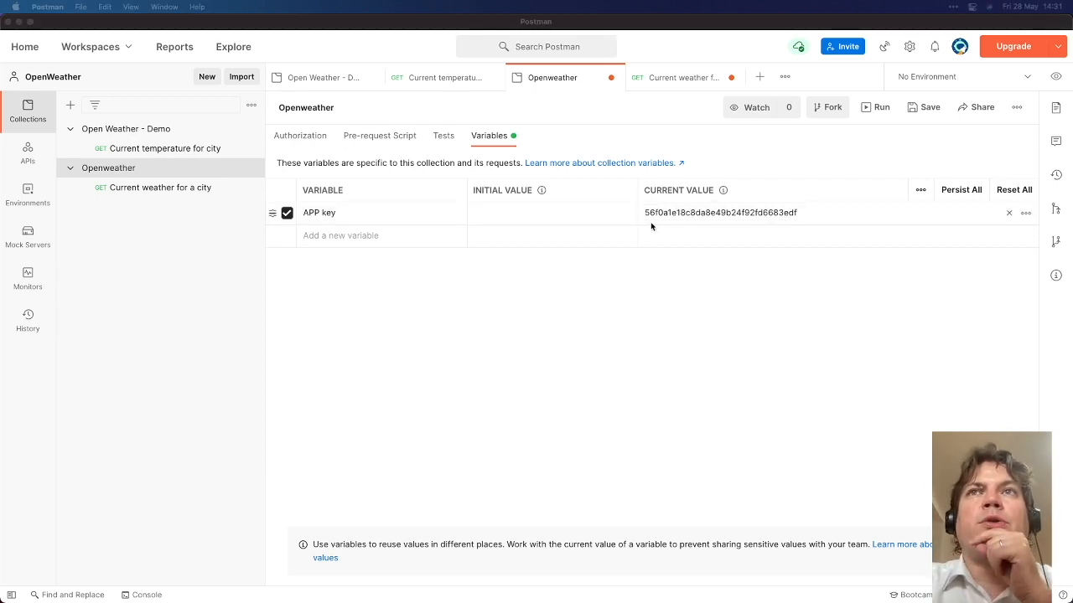
key("super+Tab")
left_click(674, 214)
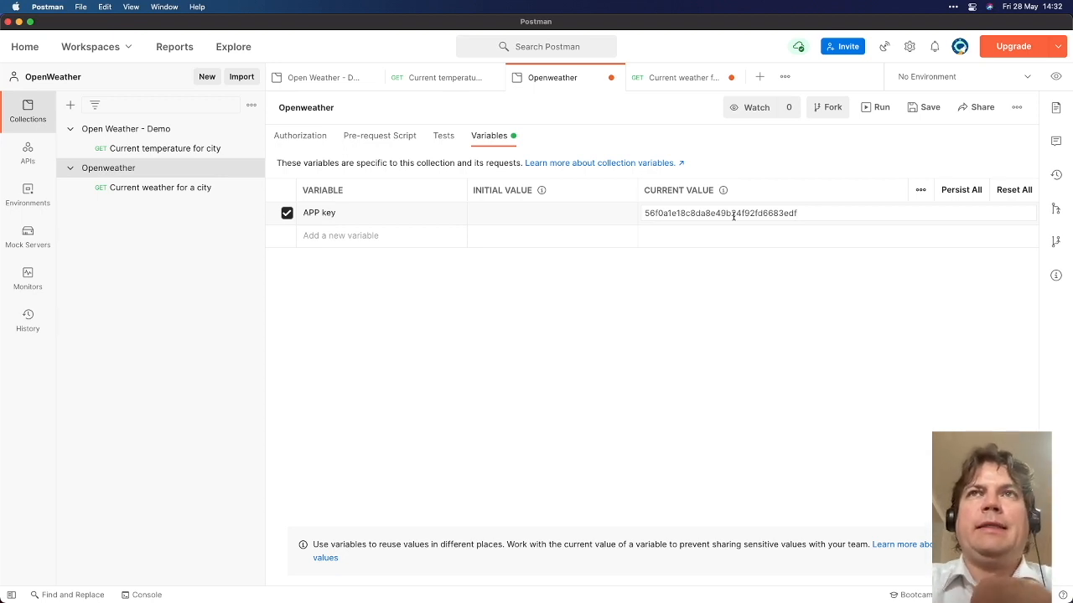
Open the Current weather for a city request and begin replacing the appid value, checking the collection variables
double_click(668, 213)
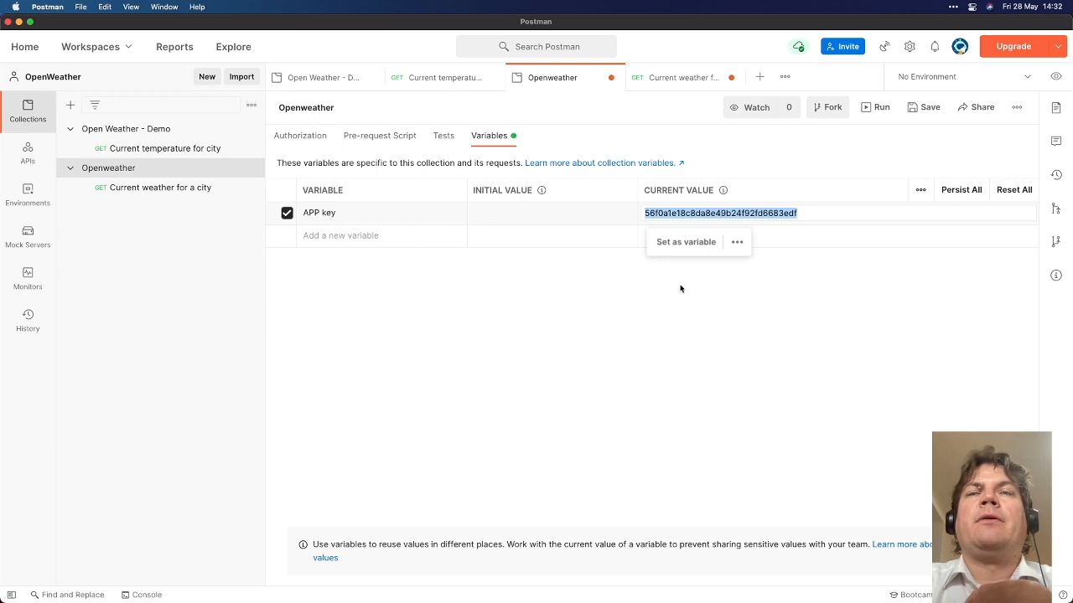
left_click(393, 238)
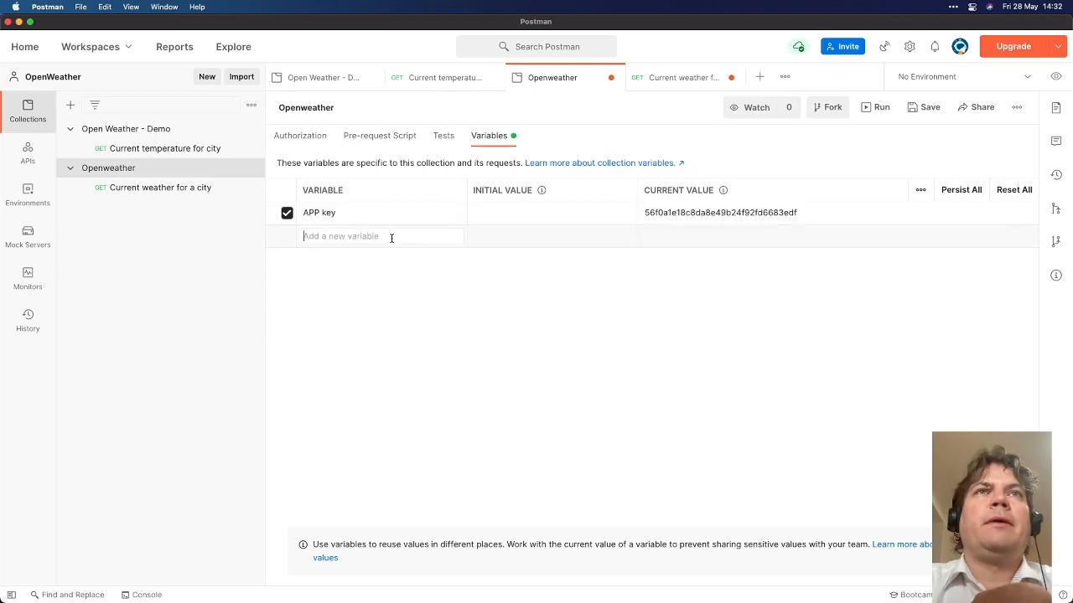
left_click(182, 189)
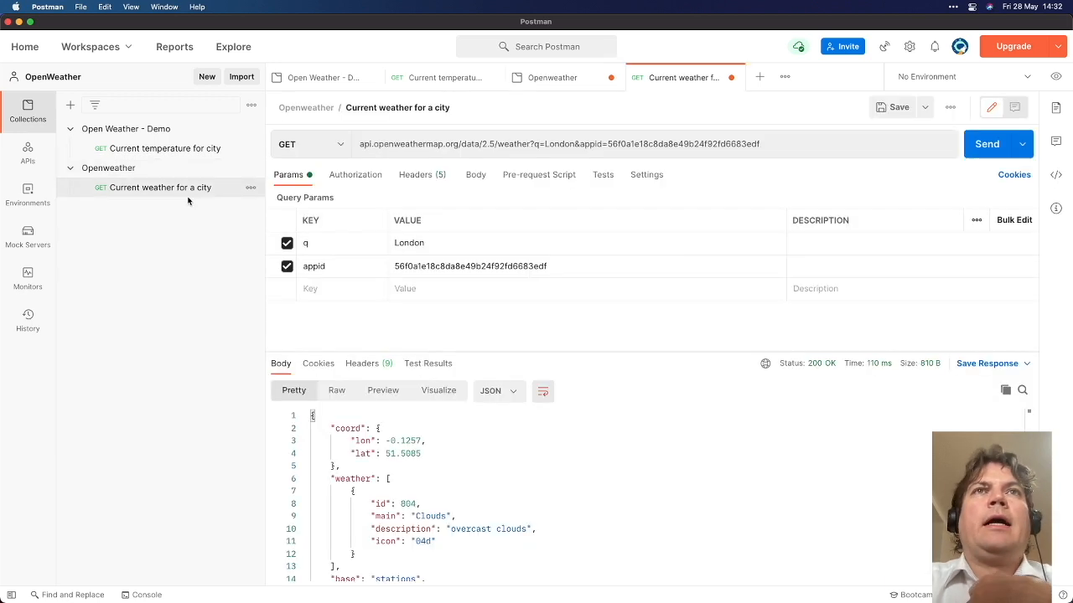
double_click(469, 268)
type("{{")
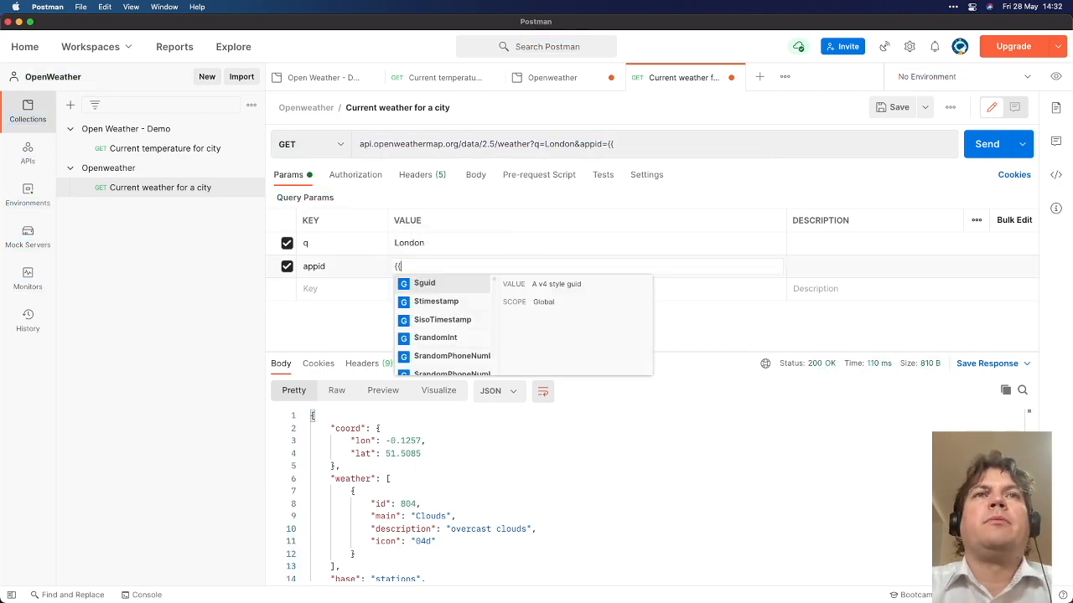
type("AP")
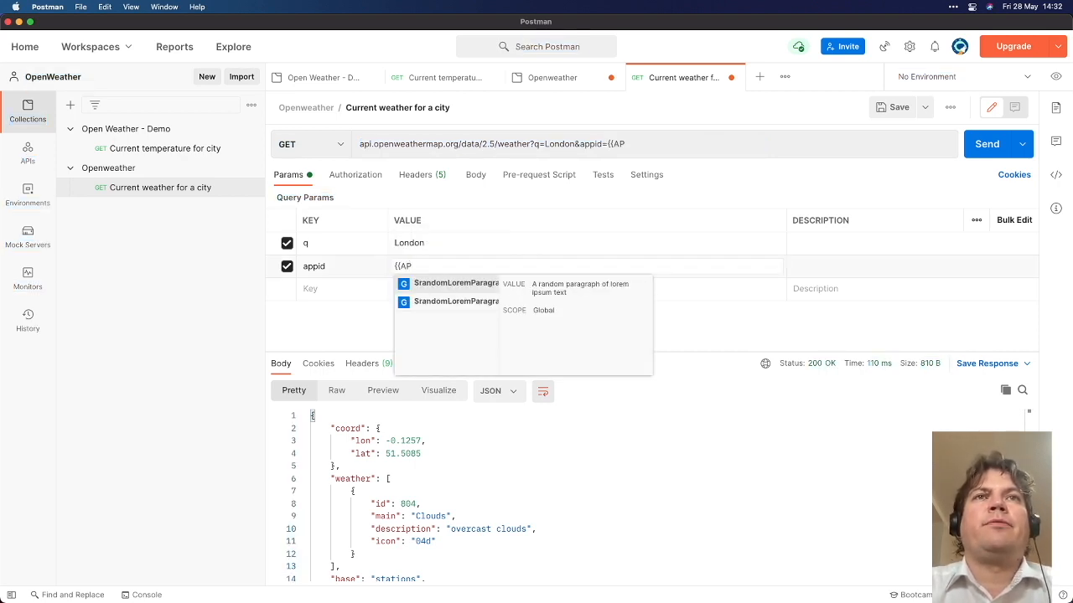
key("BackSpace")
key("BackSpace")
key("BackSpace")
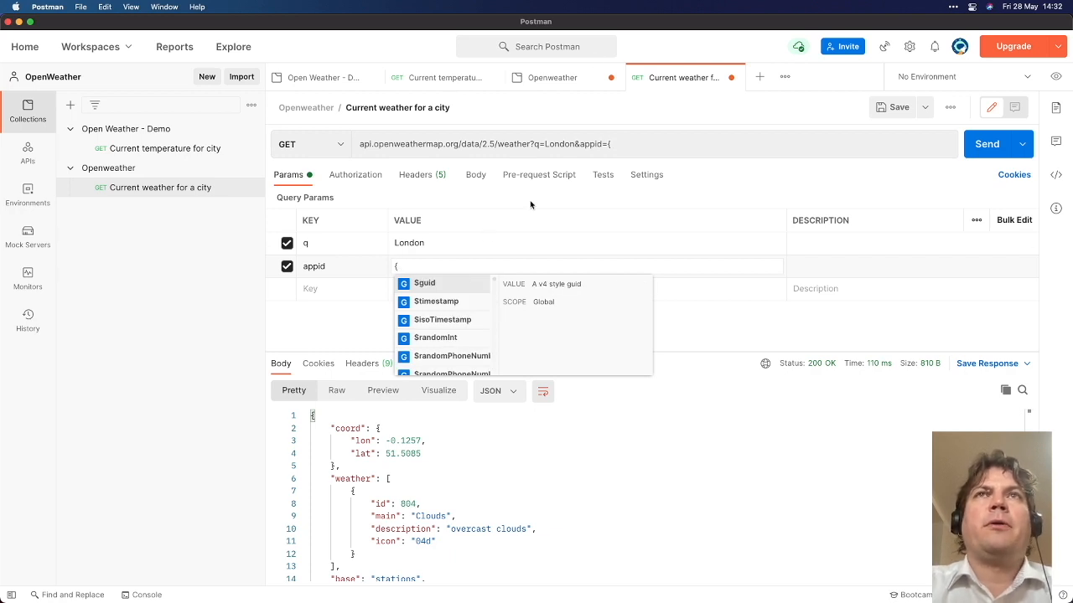
left_click(546, 79)
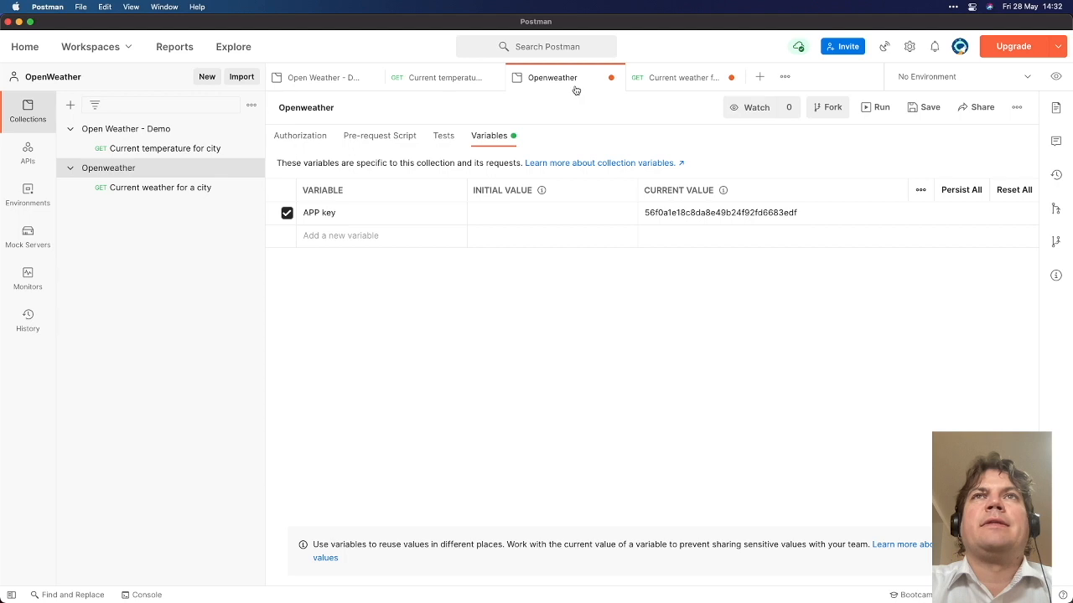
left_click(644, 85)
Set appid to the {{APP key}} variable via autocomplete and bring up the collection variables
left_click(432, 265)
type("{{")
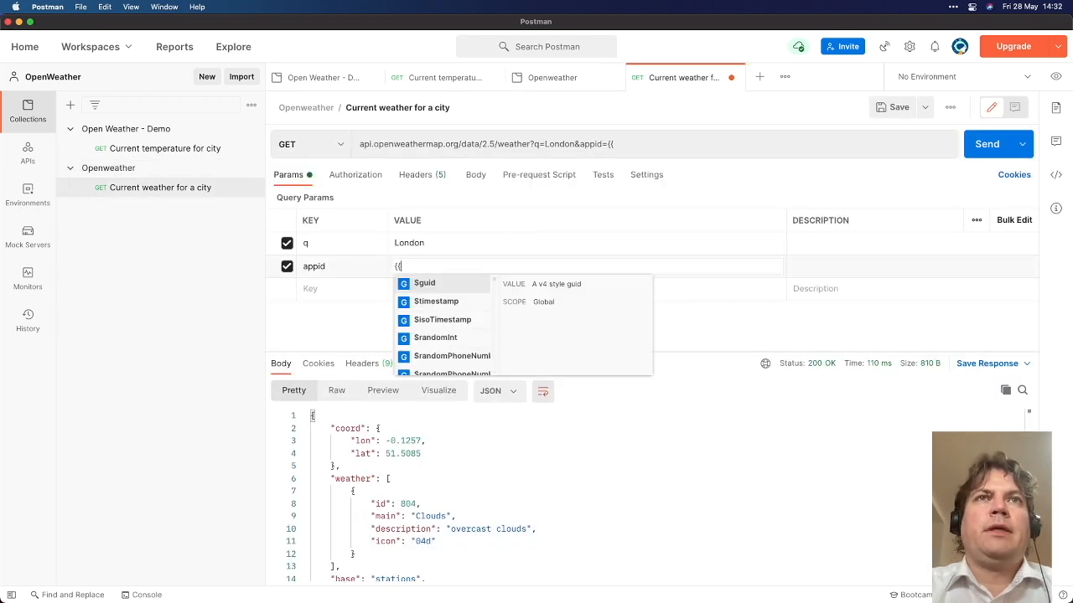
type("AP")
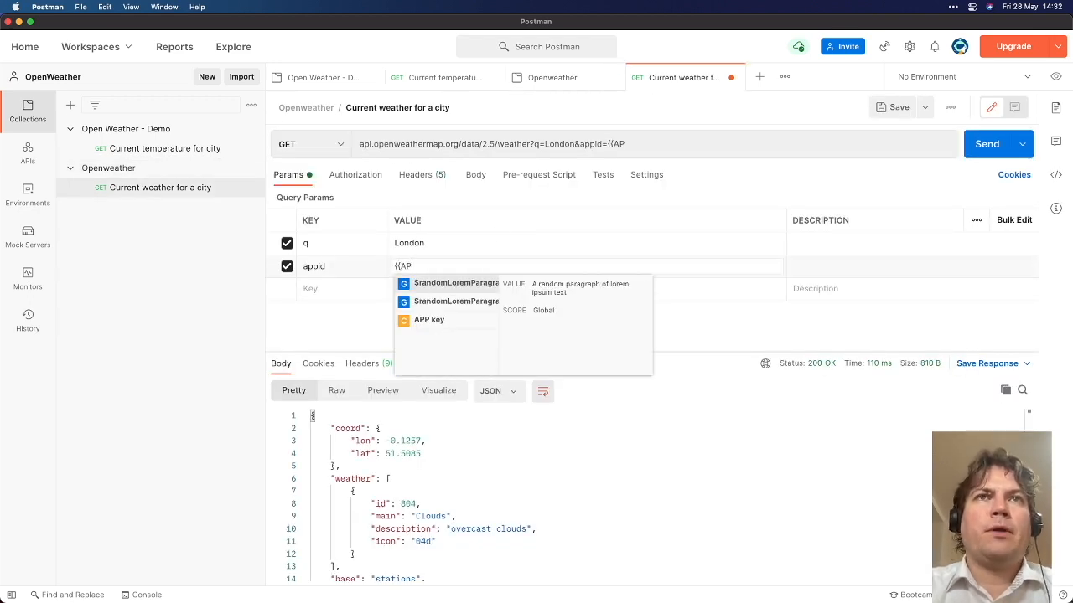
key("Down")
key("Down")
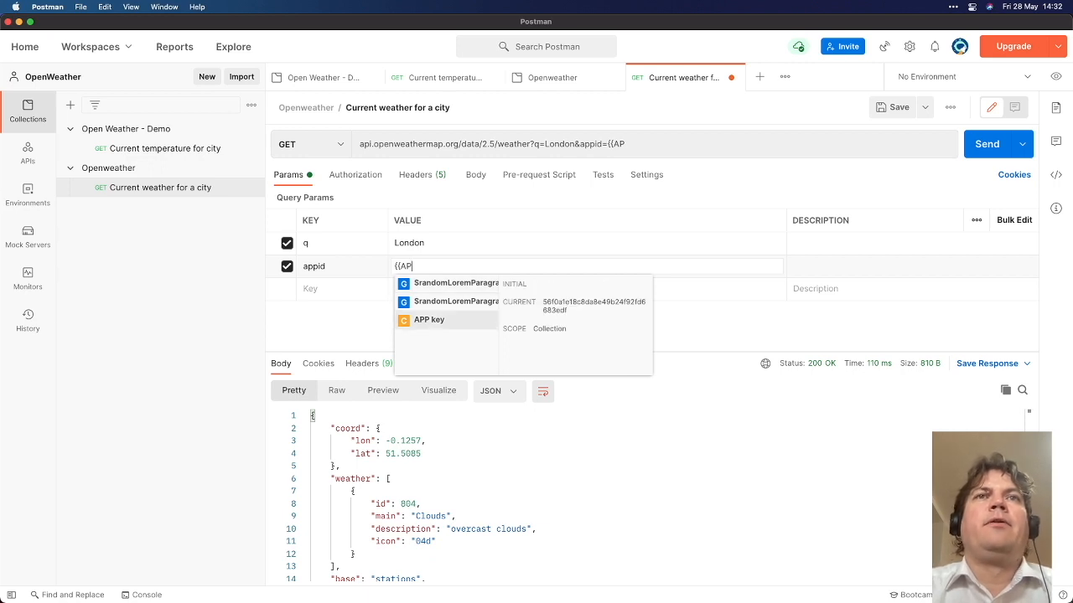
key("Return")
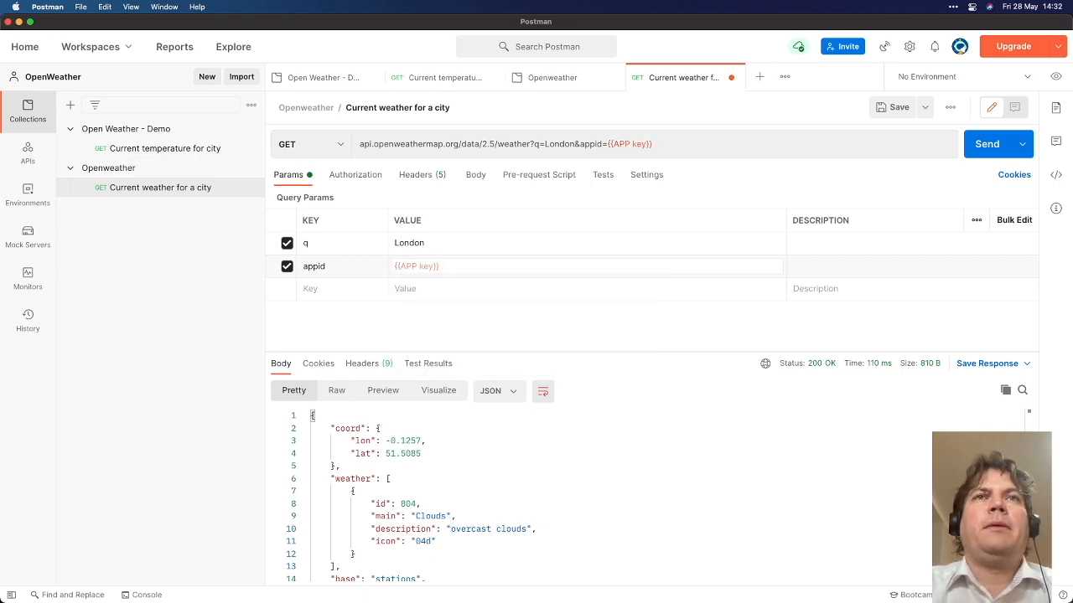
left_click(546, 78)
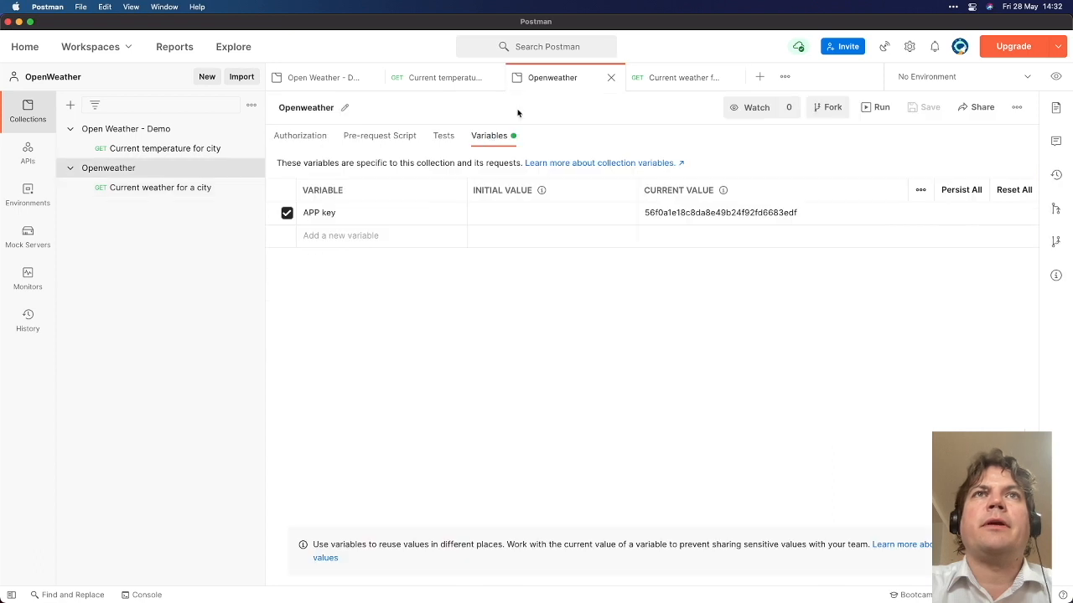
Rename the collection variable from APP key to API key
left_click(323, 213)
key("BackSpace")
key("BackSpace")
type("I")
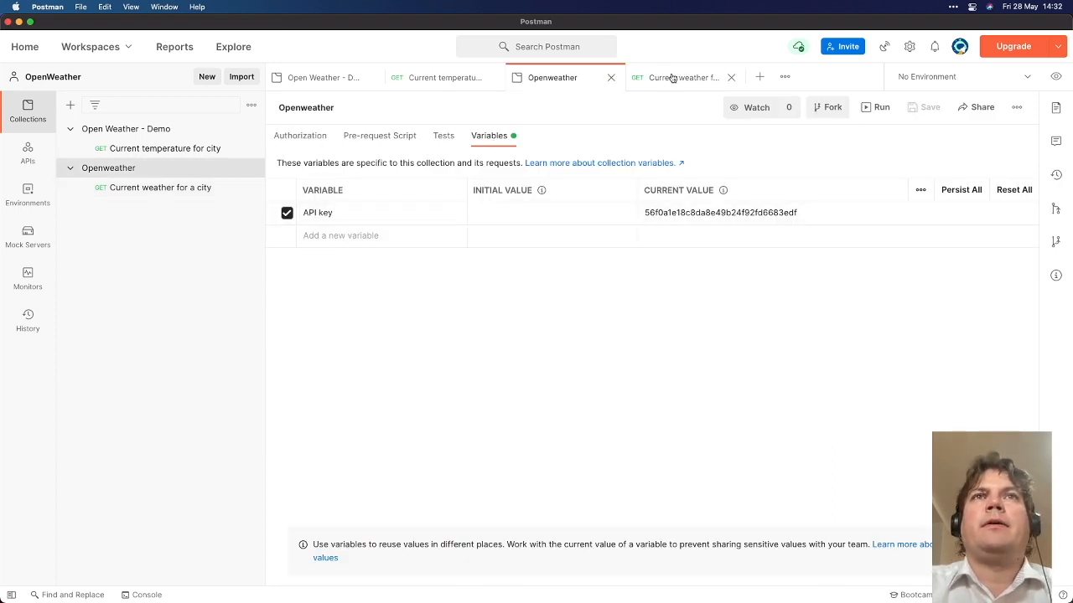
Change the request's appid reference from {{APP key}} to {{API key}}
left_click(672, 77)
left_click(453, 274)
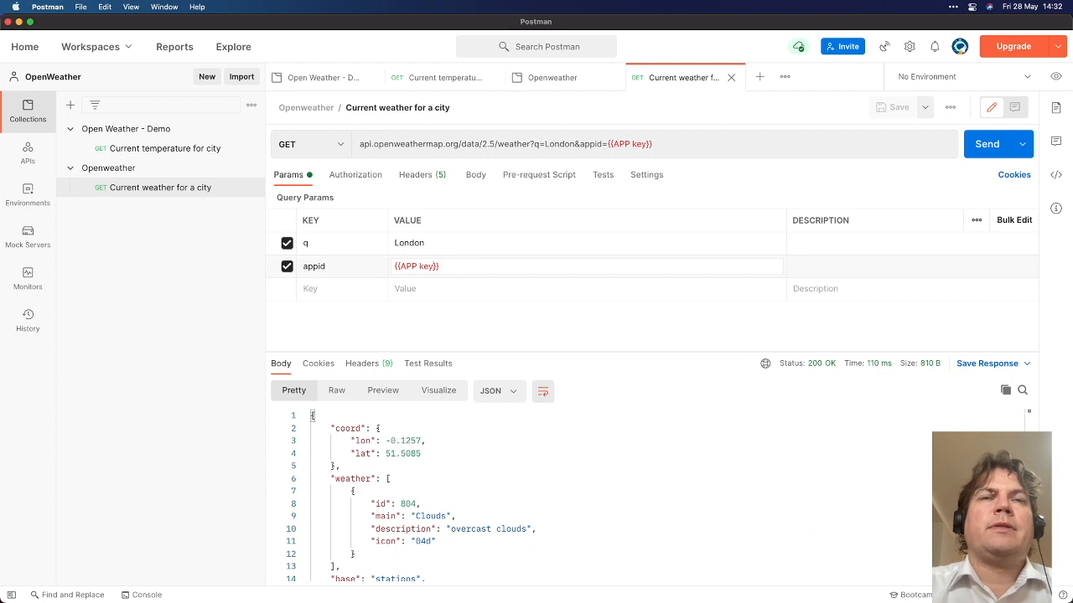
key("Left")
key("BackSpace")
type("I")
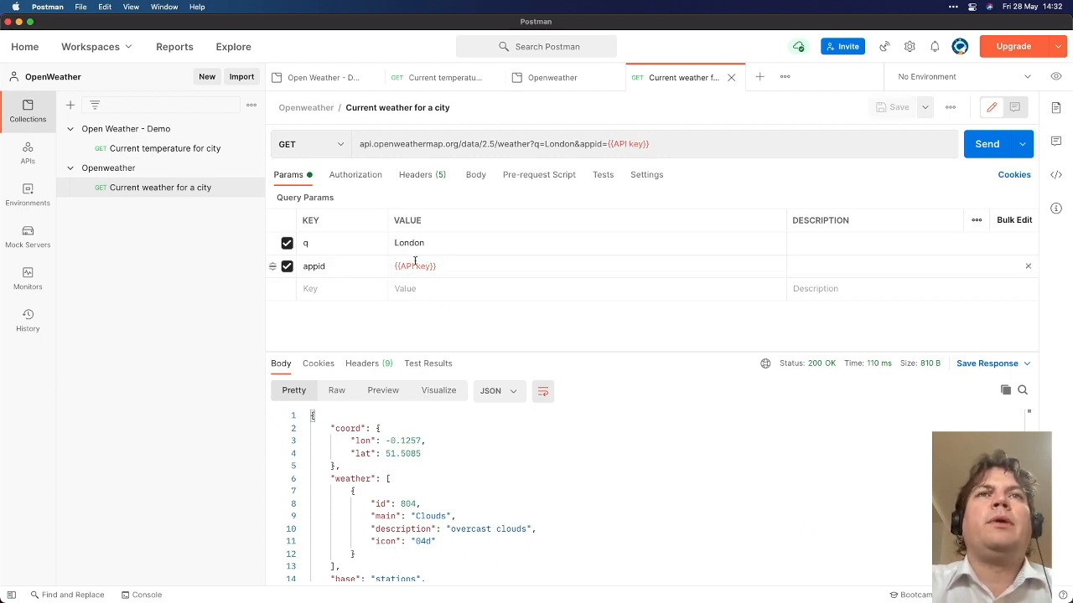
mouse_move(416, 266)
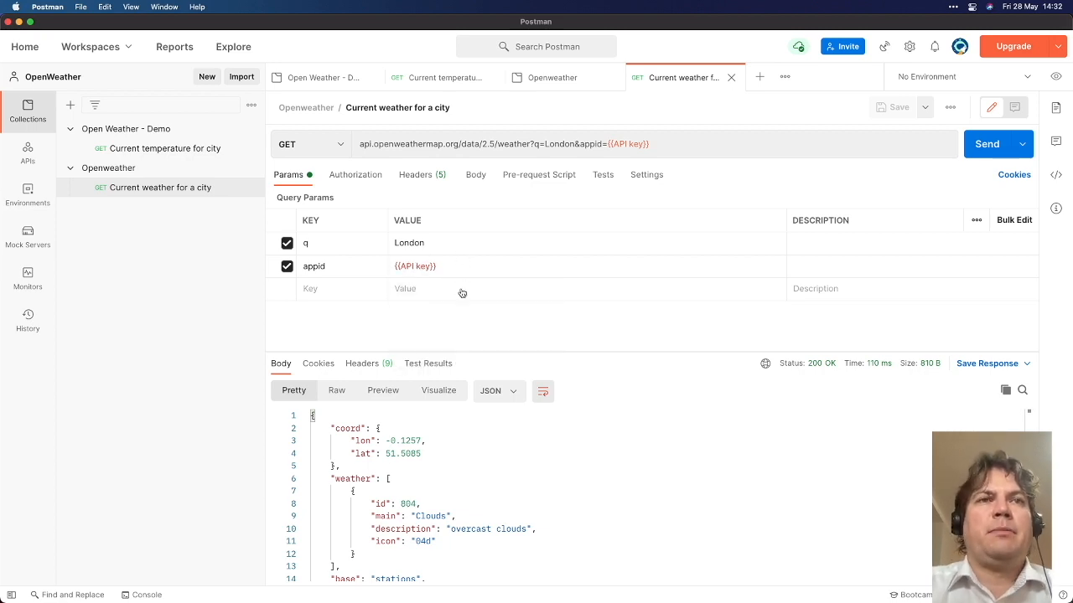
key("super+Tab")
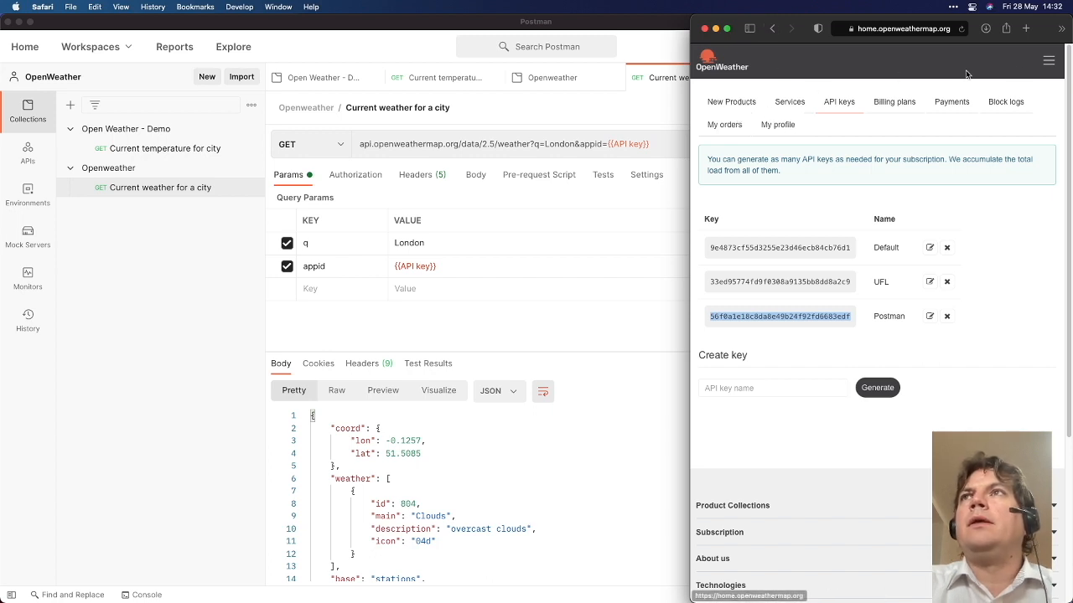
Open OpenWeather's Current Weather Data API documentation and scroll to the API call examples
left_click(1047, 63)
left_click(878, 188)
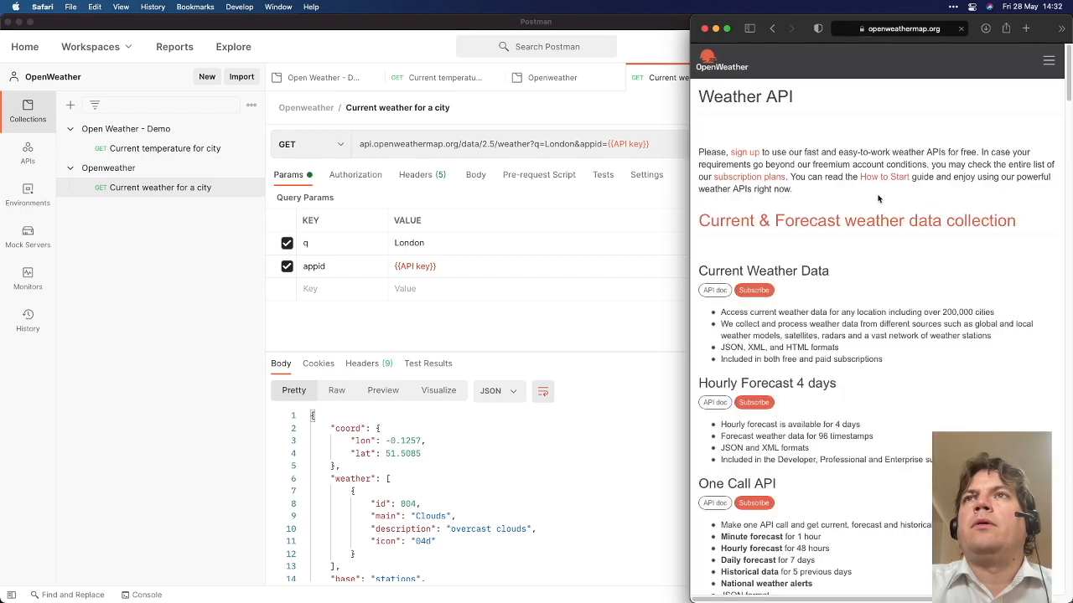
left_click(726, 290)
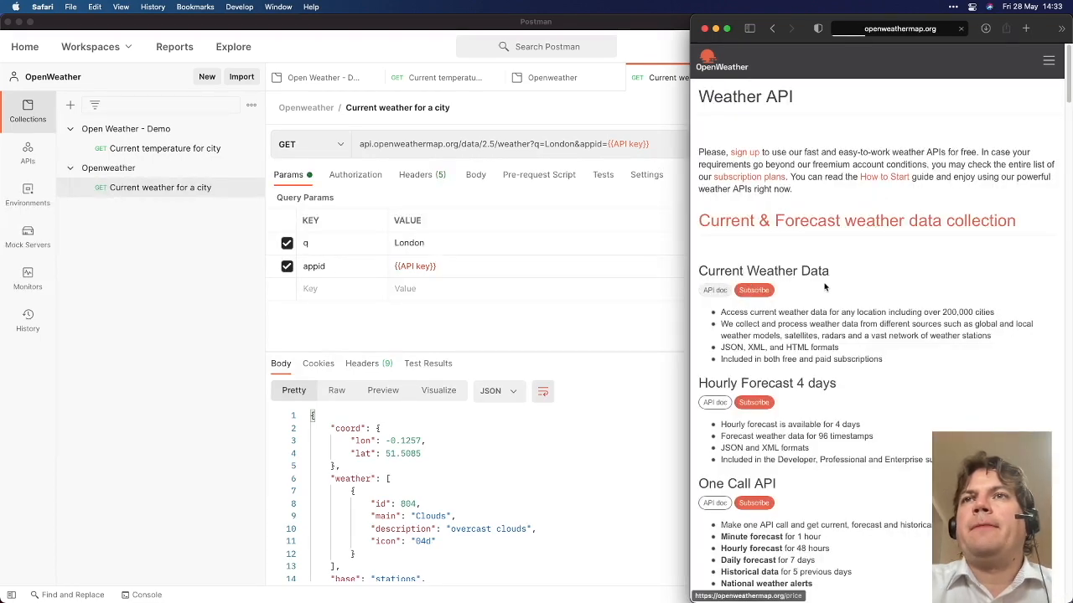
scroll(814, 360, "down", 5)
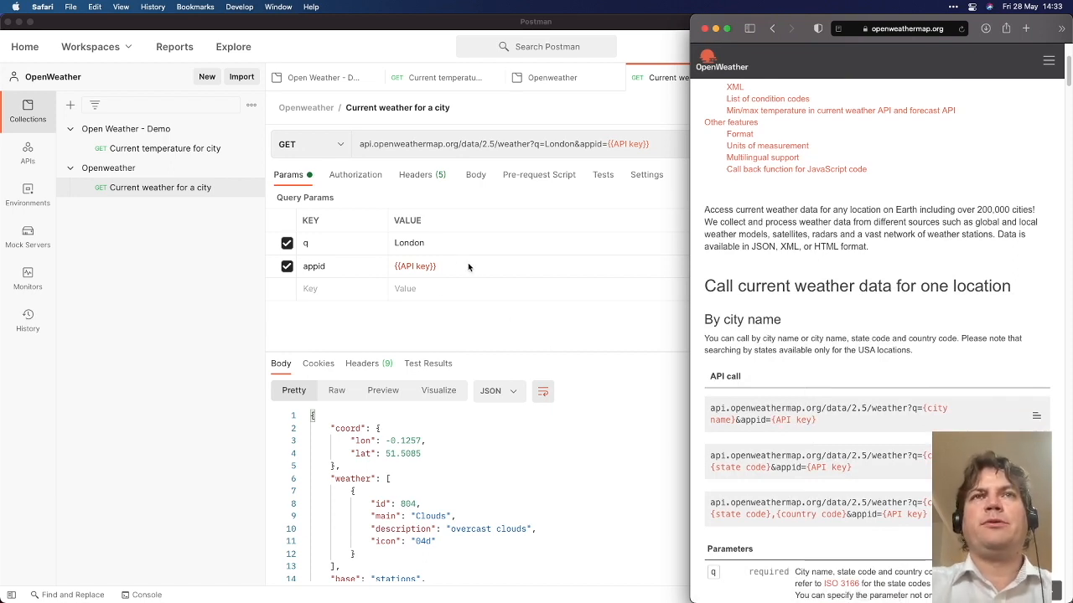
Select text from the by-city-name API call example and switch back to Postman
key("ctrl+a")
left_click(636, 159)
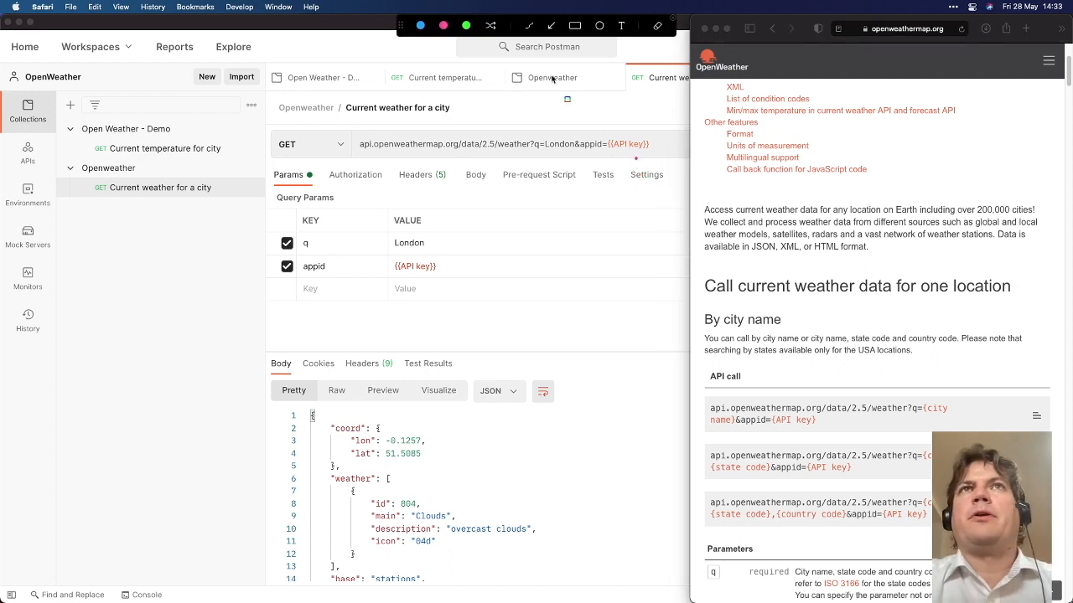
left_click(550, 30)
mouse_move(654, 159)
left_mouse_down()
mouse_move(780, 331)
mouse_move(785, 407)
left_mouse_up()
left_click(828, 391)
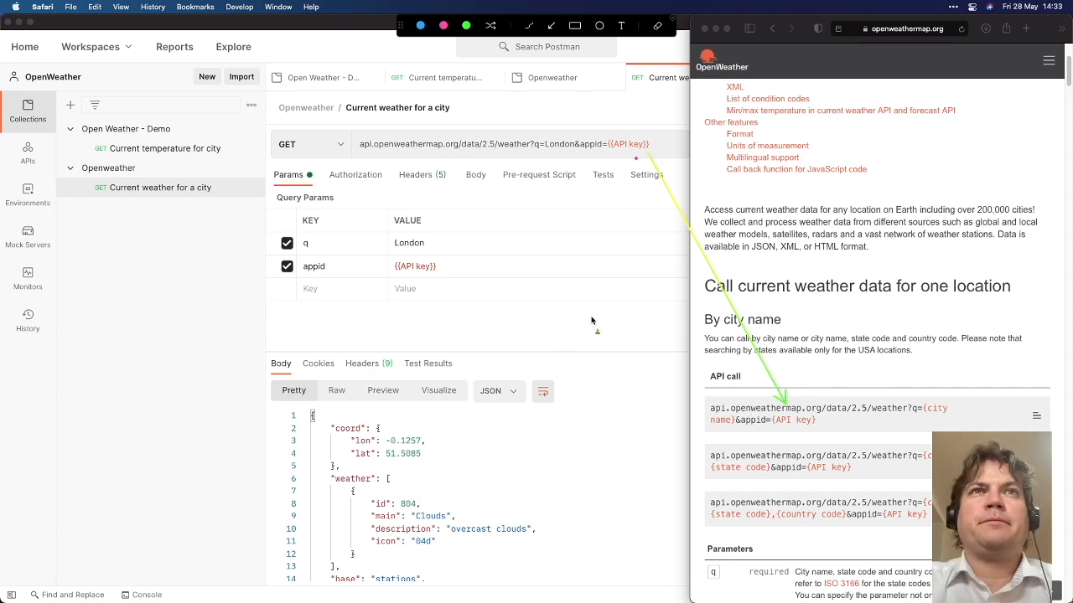
left_click(467, 247)
left_click(461, 247)
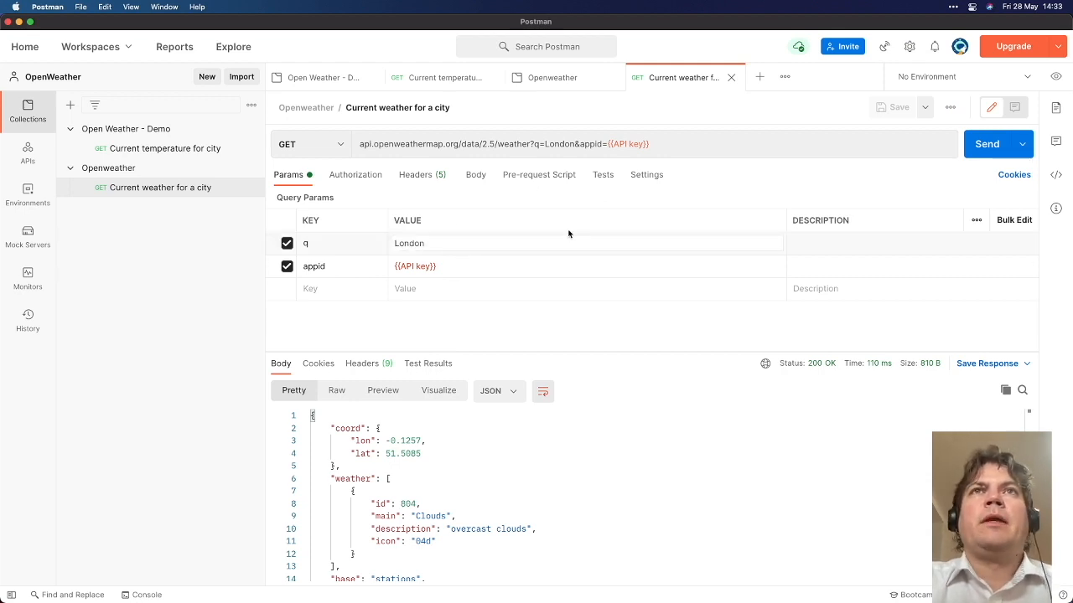
Replace api.openweathermap.org/data/2.5 in the request URL with {{Resource}}
left_click_drag(495, 144, 347, 144)
key("super+c")
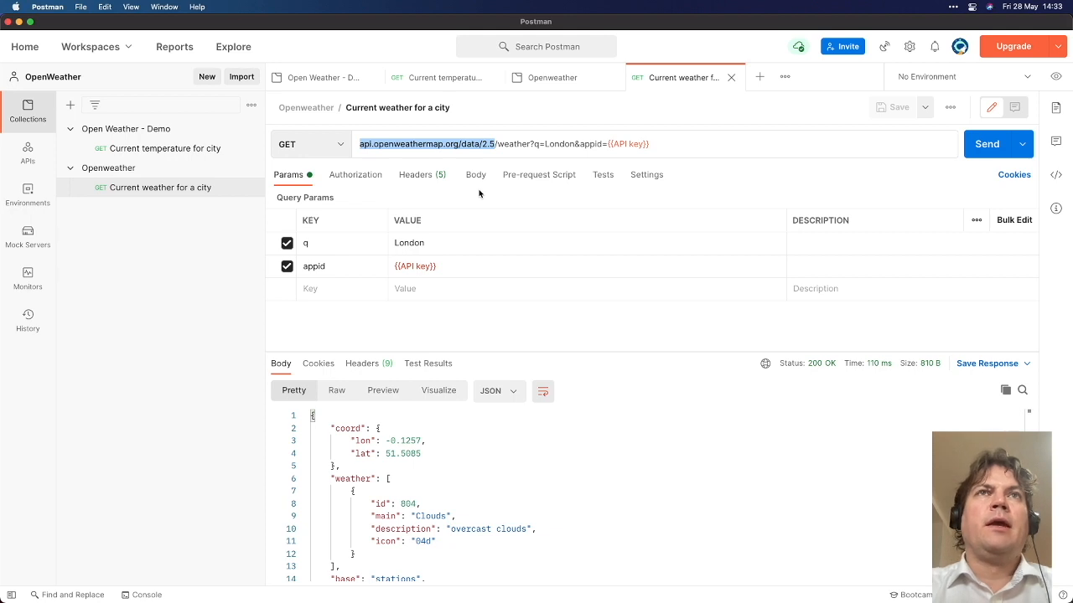
type("{{Resou")
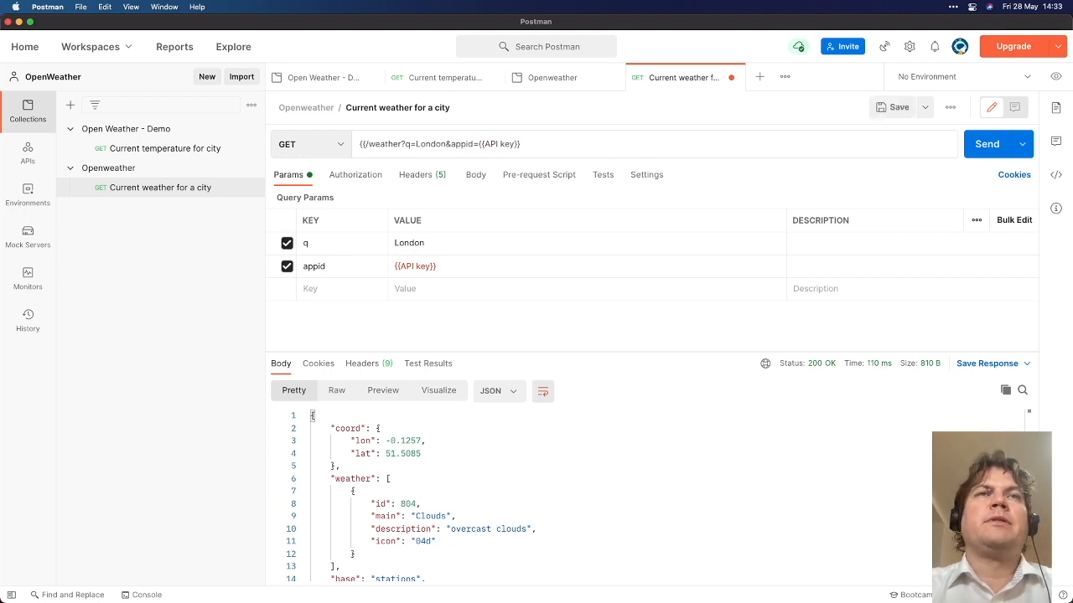
key("BackSpace")
type("urce}}")
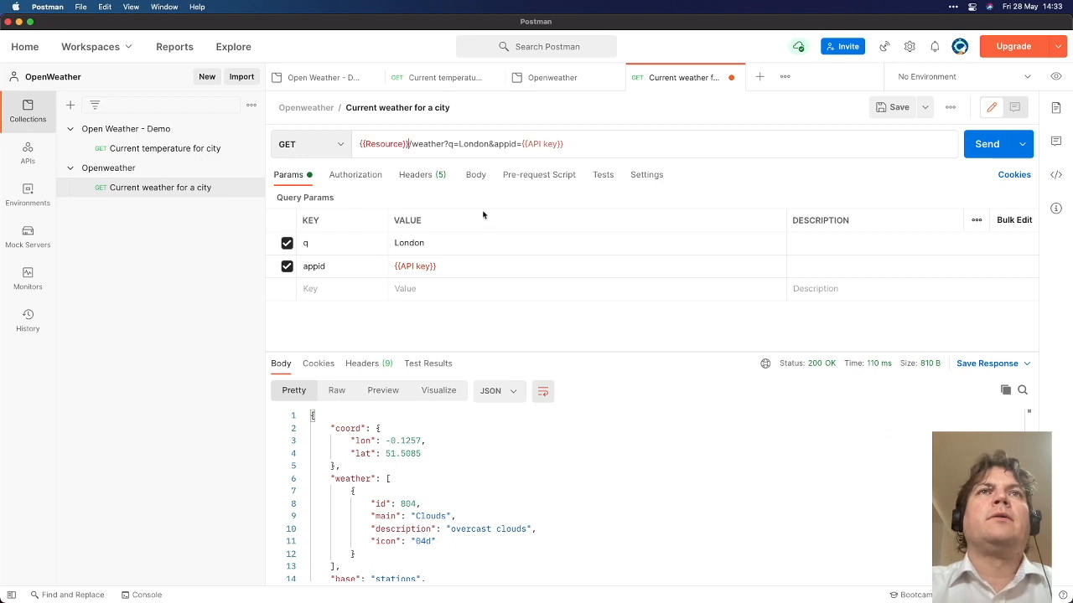
left_click(541, 82)
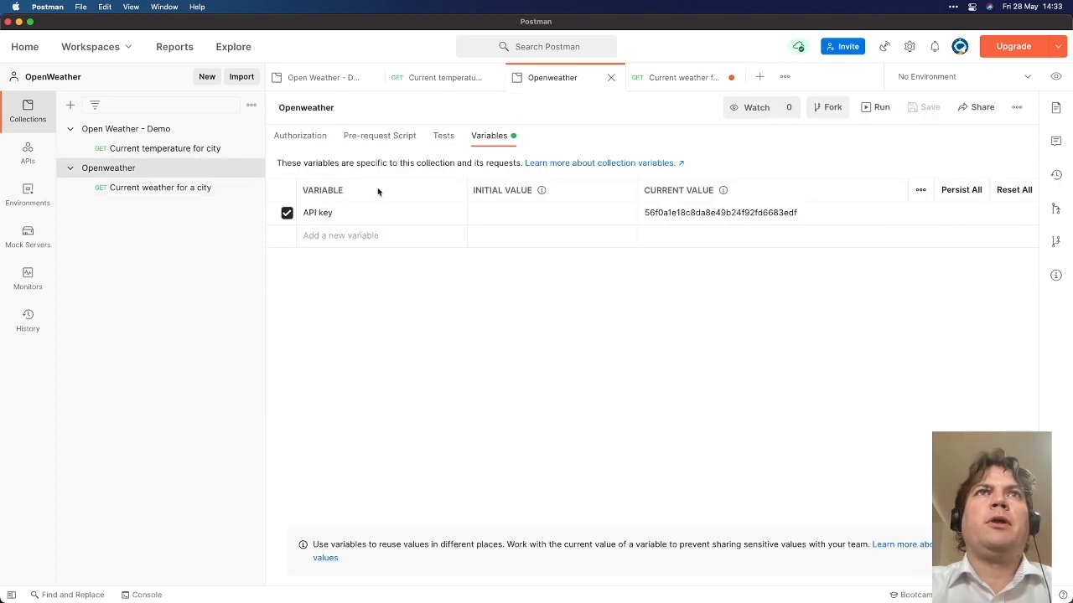
left_click(335, 239)
type("Resource")
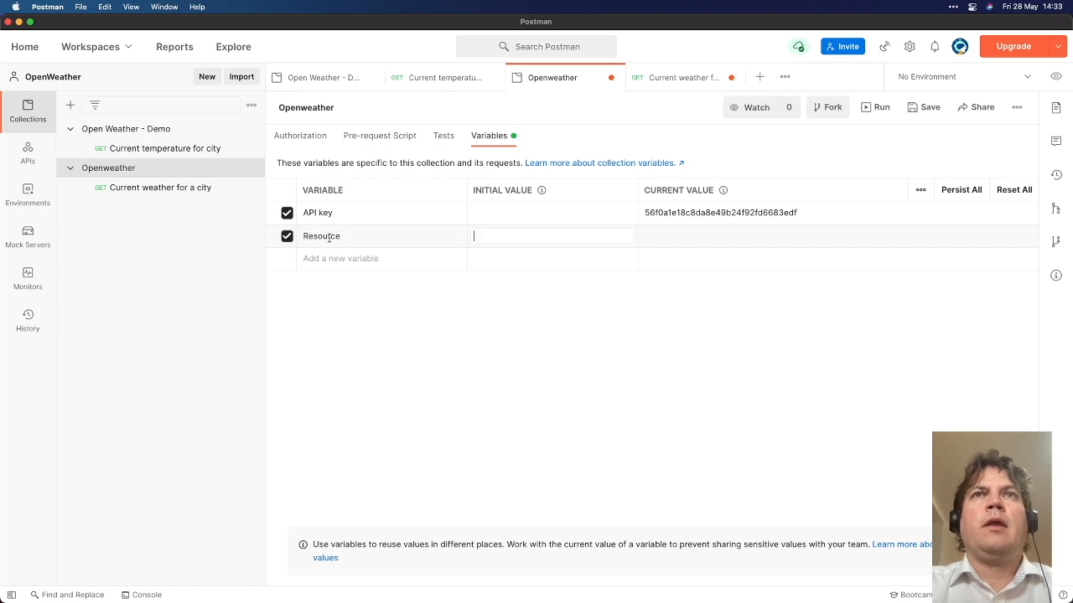
key("super+v")
key("super+s")
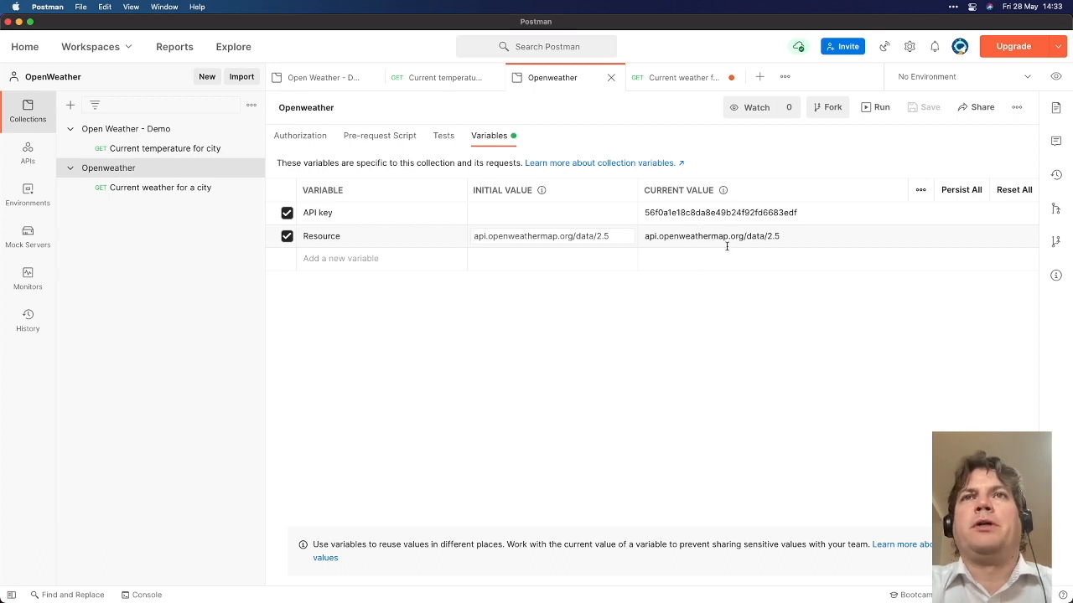
left_click(784, 243)
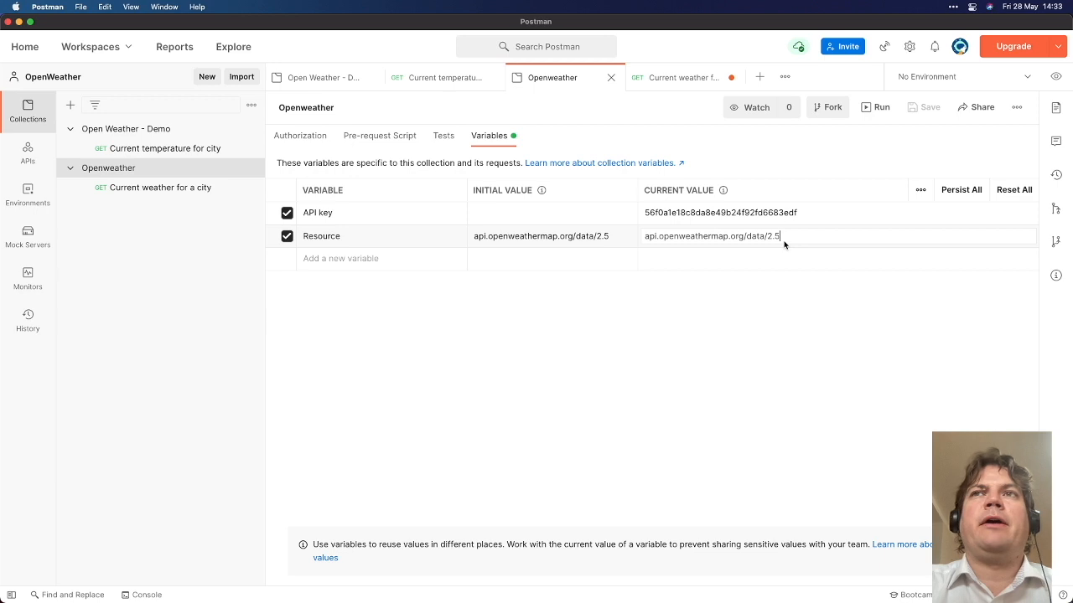
left_click(490, 238)
type("https")
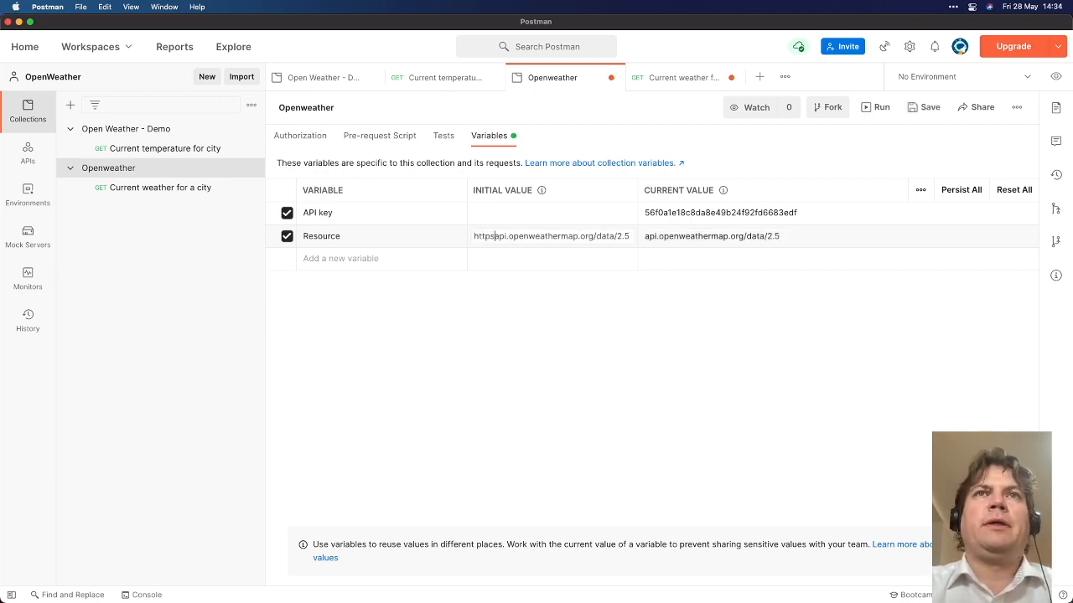
type("://")
key("super+s")
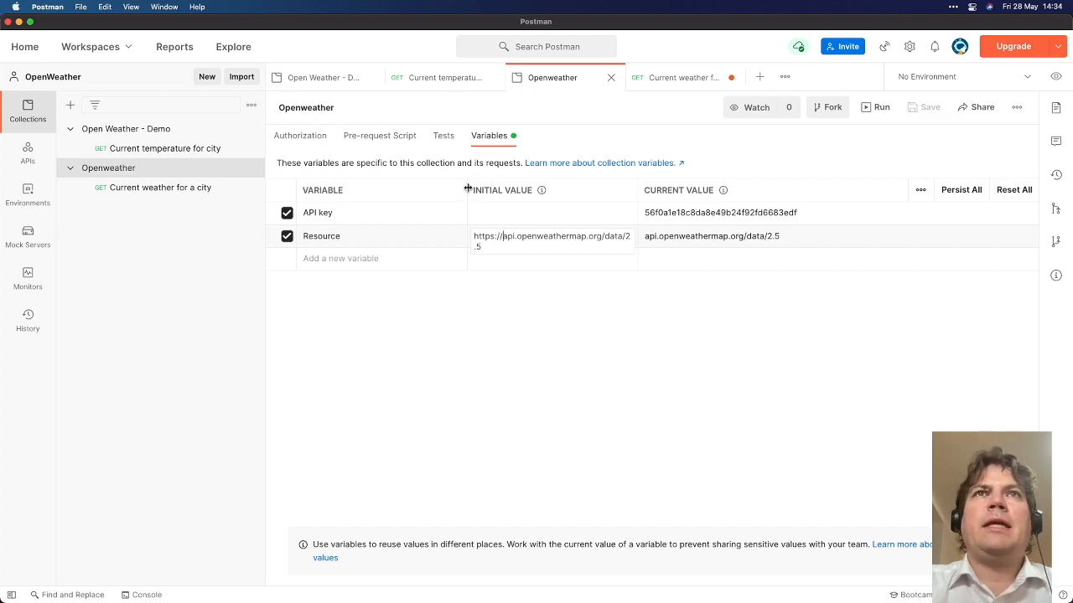
left_click_drag(467, 189, 414, 190)
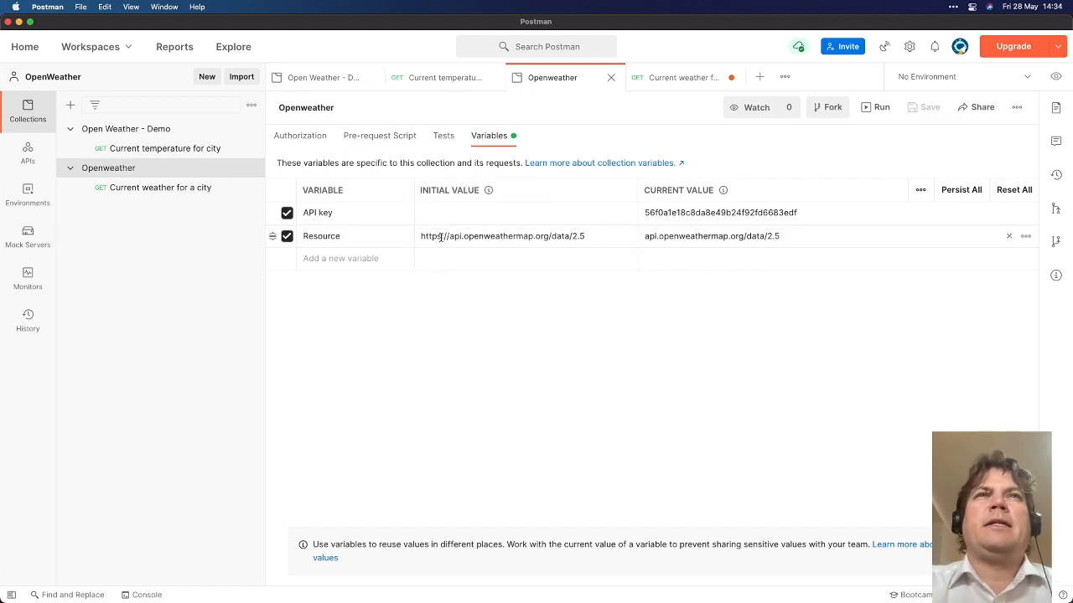
left_click(669, 240)
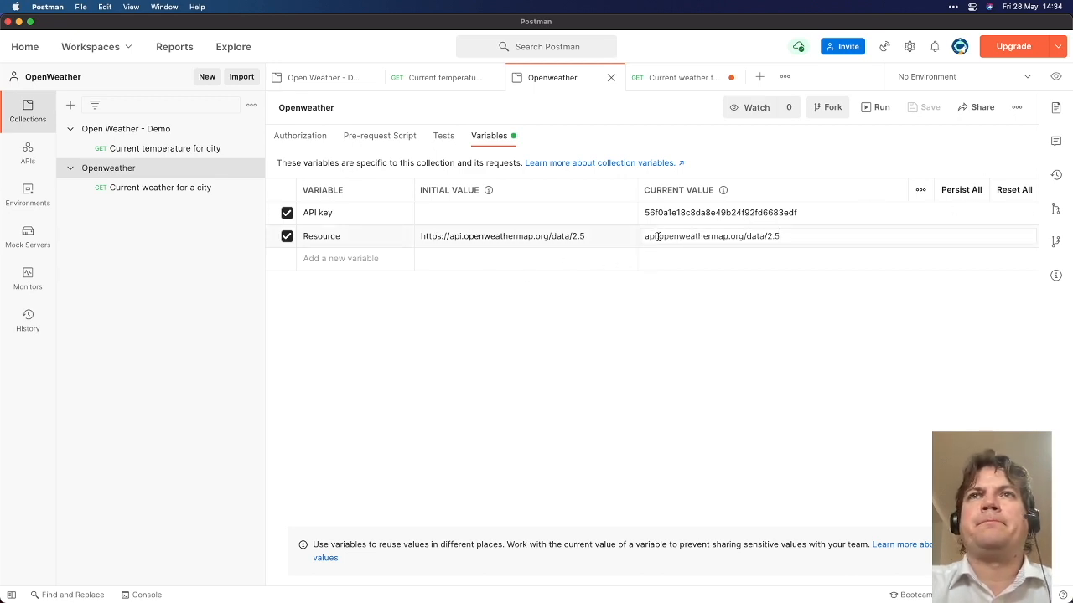
type("https://")
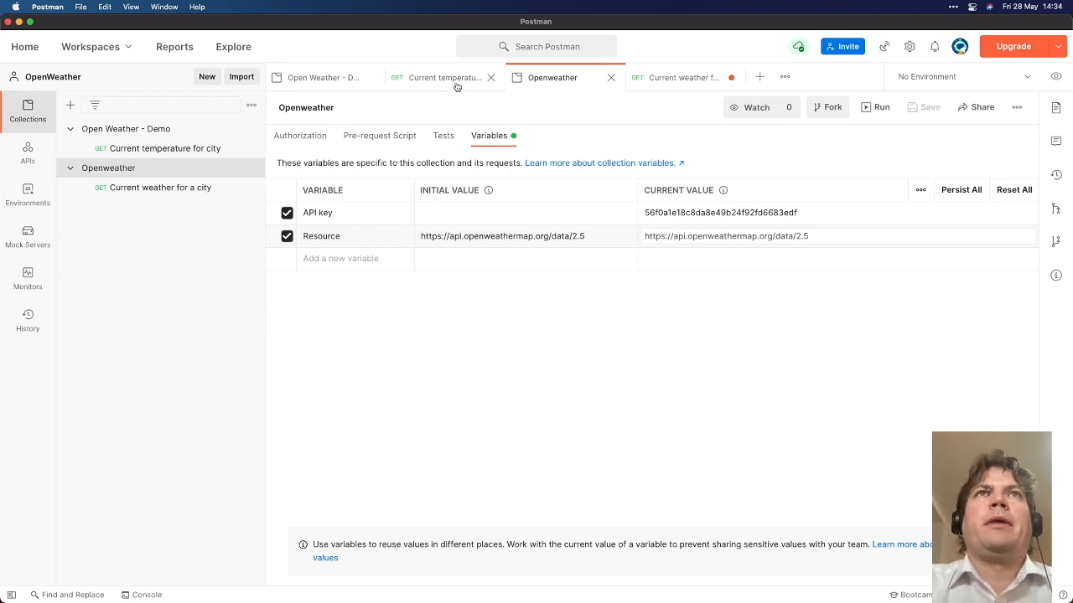
left_click(652, 77)
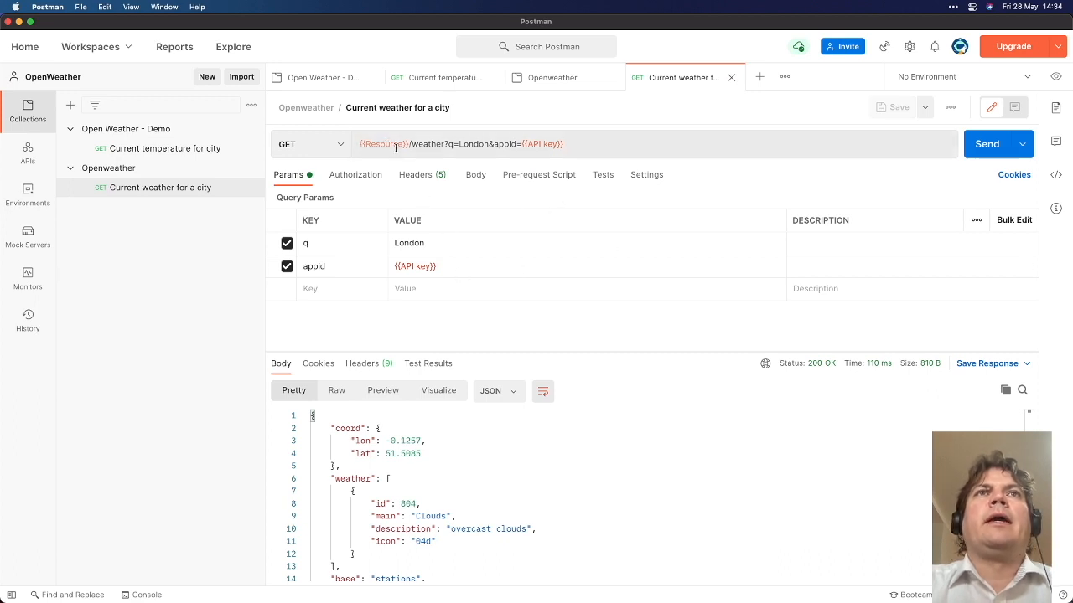
Add a units query parameter set to metric and resend the London weather request
mouse_move(393, 145)
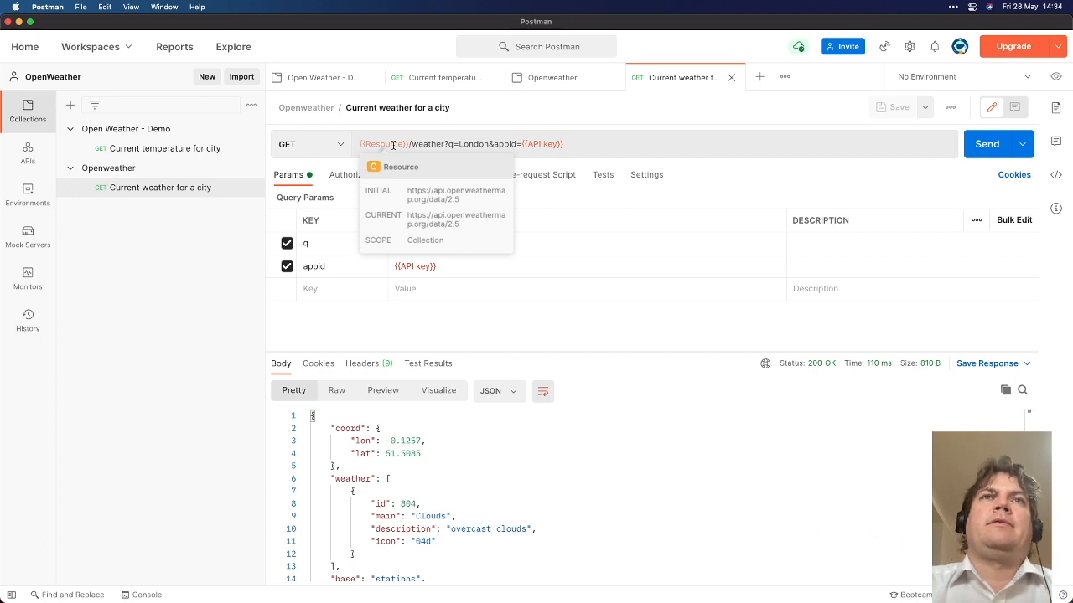
key("super+Return")
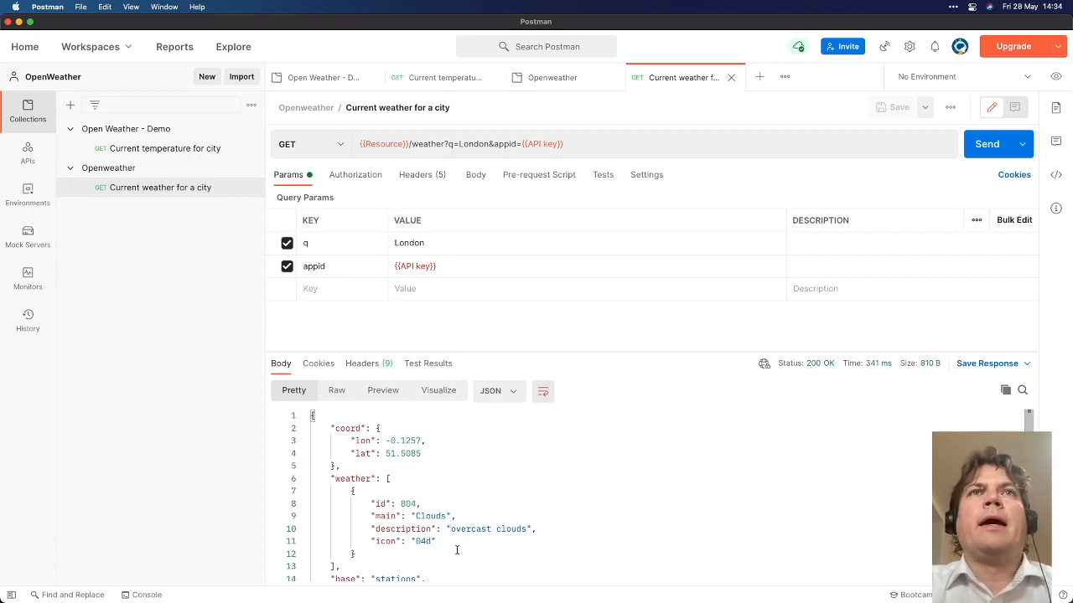
left_click(321, 289)
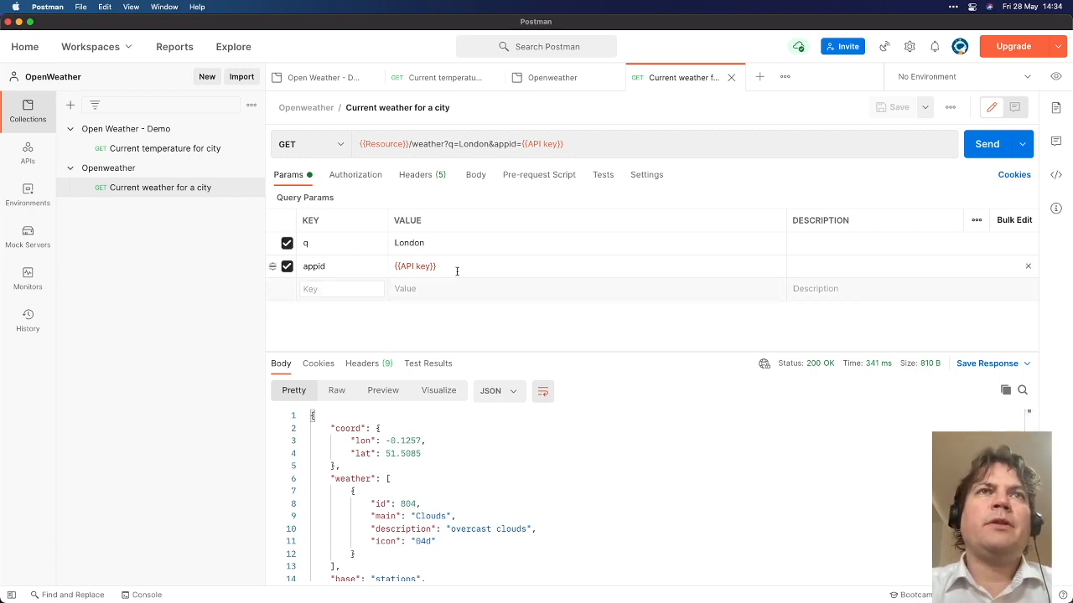
type("mt")
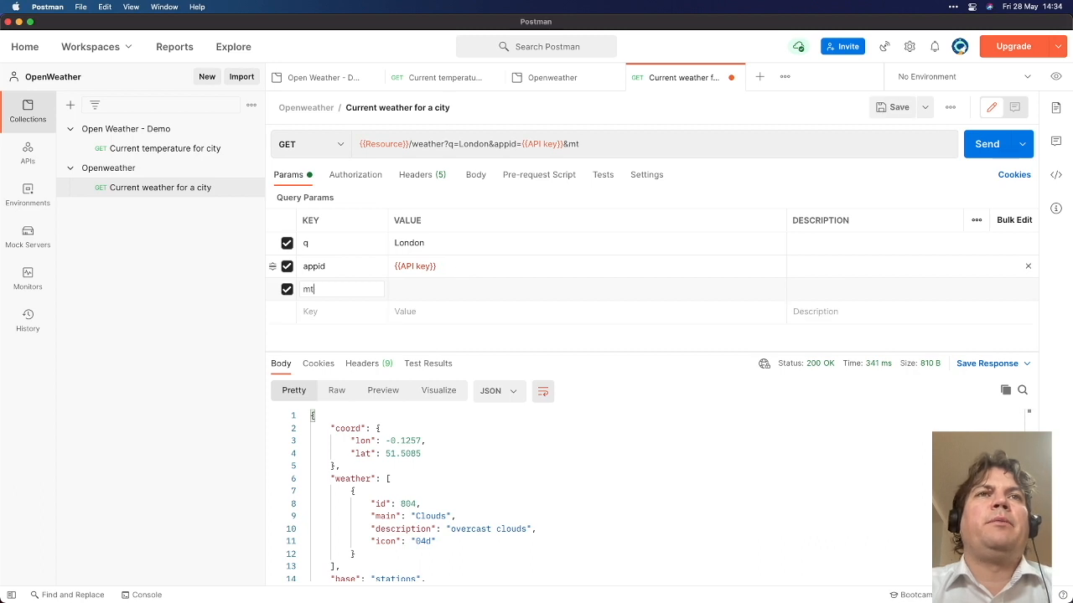
key("BackSpace")
key("BackSpace")
type("units")
key("Tab")
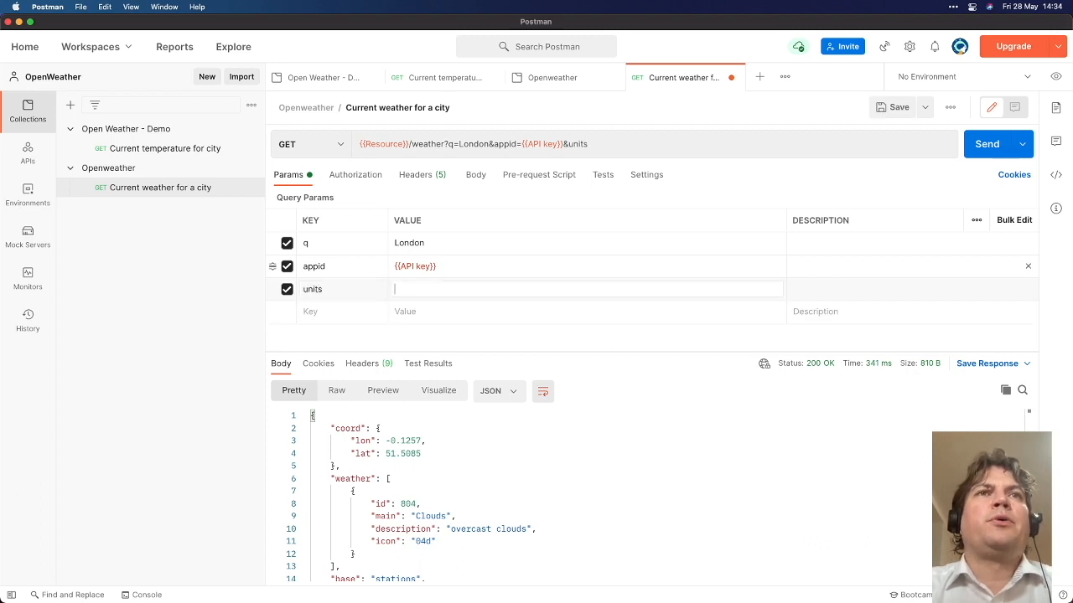
type("metric")
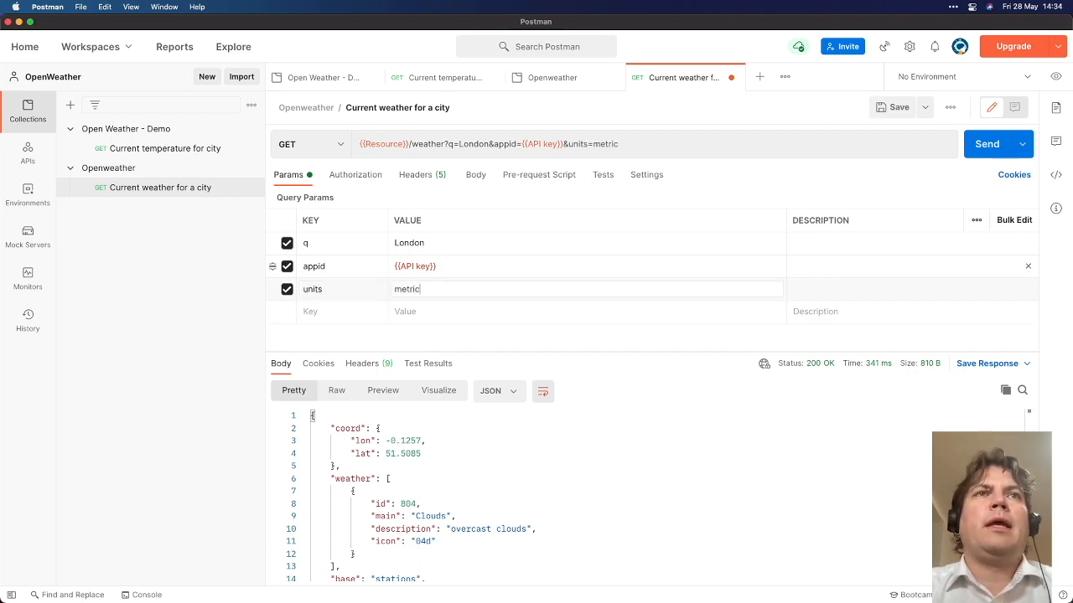
key("super+Return")
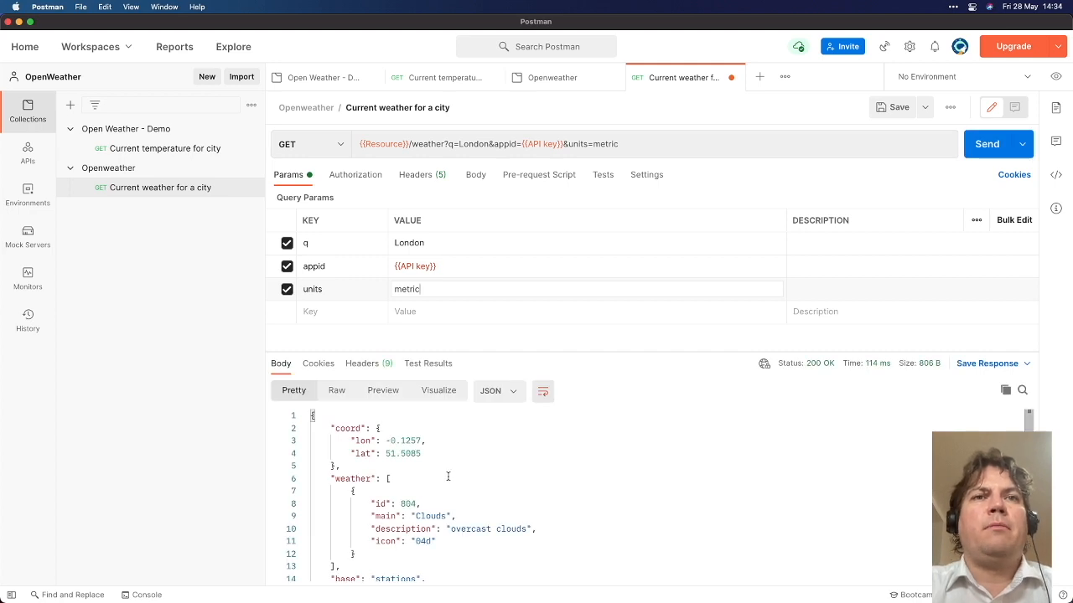
Scroll the response to check the metric temperature value 12.16
scroll(445, 477, "down", 3)
left_click_drag(390, 496, 421, 496)
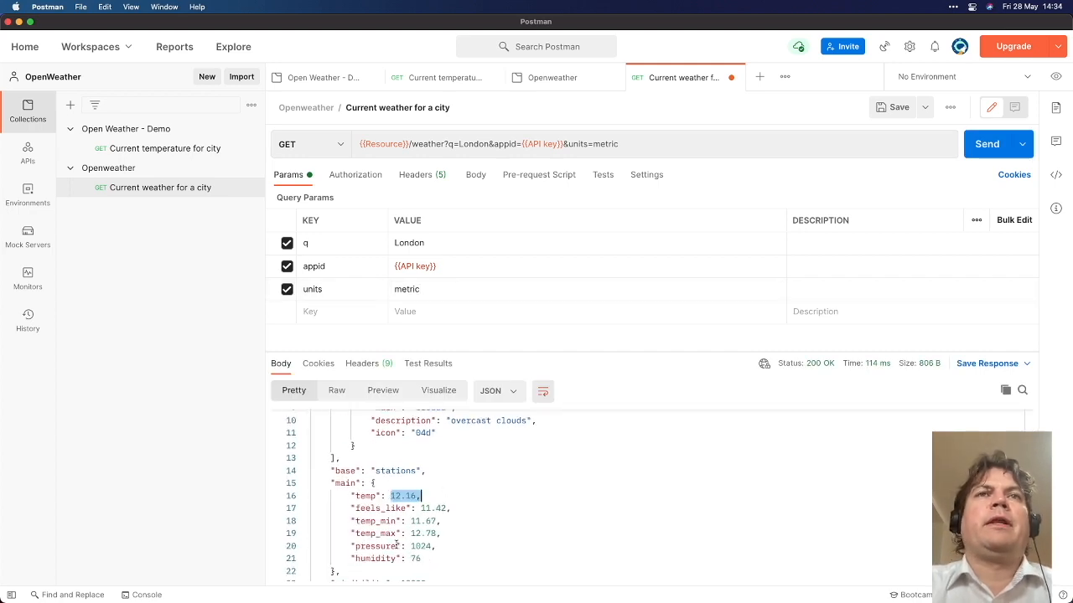
scroll(396, 543, "down", 2)
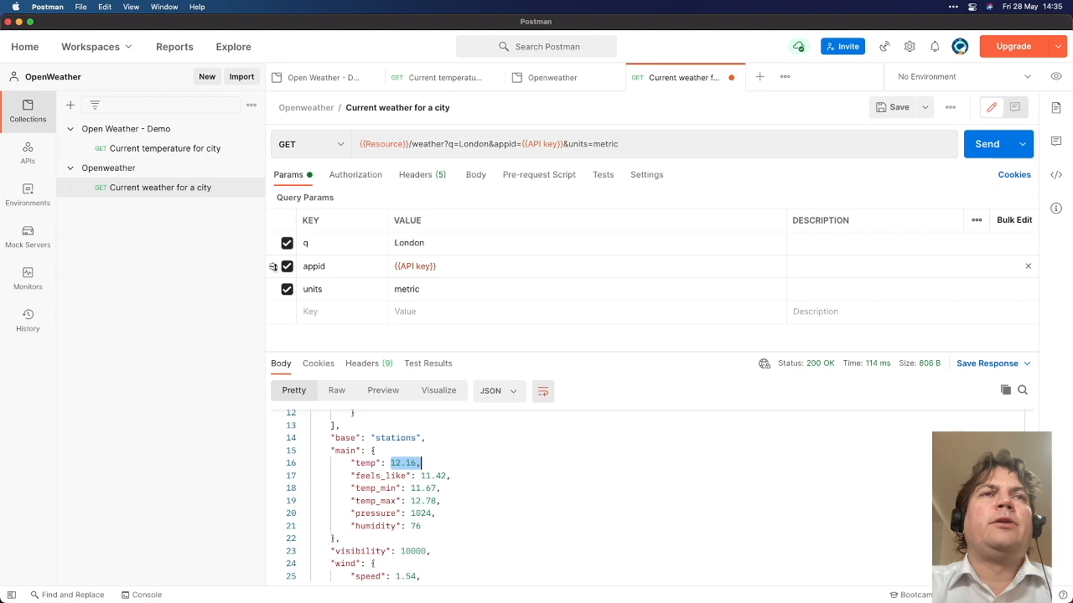
Order the query parameters q, units, appid and widen the Description column
left_click_drag(274, 268, 328, 243)
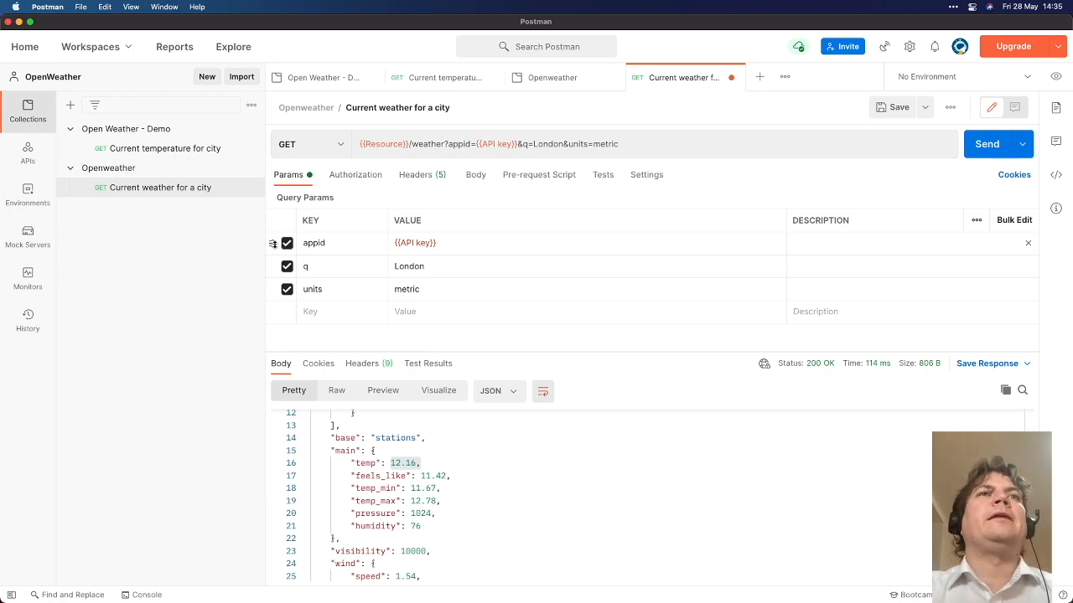
left_click_drag(272, 243, 274, 305)
left_click_drag(274, 243, 277, 301)
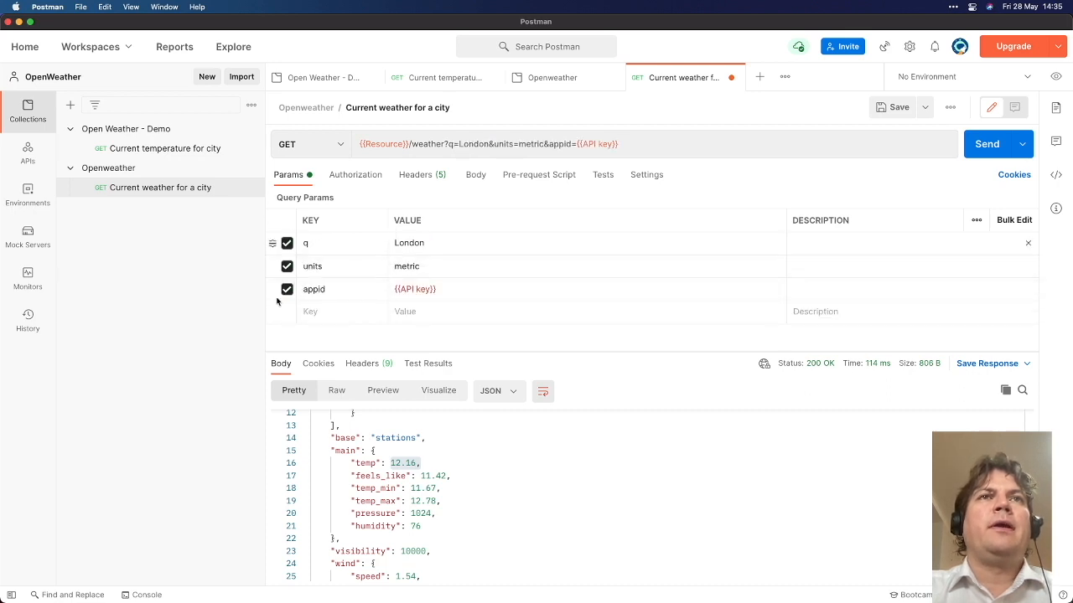
double_click(408, 244)
left_click(503, 274)
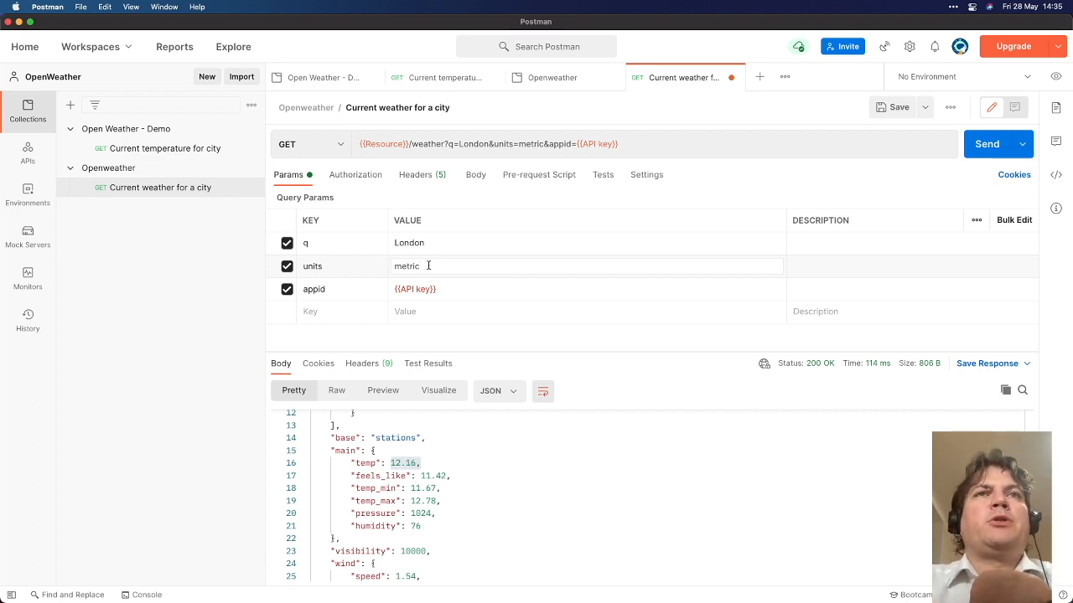
left_click_drag(785, 222, 558, 251)
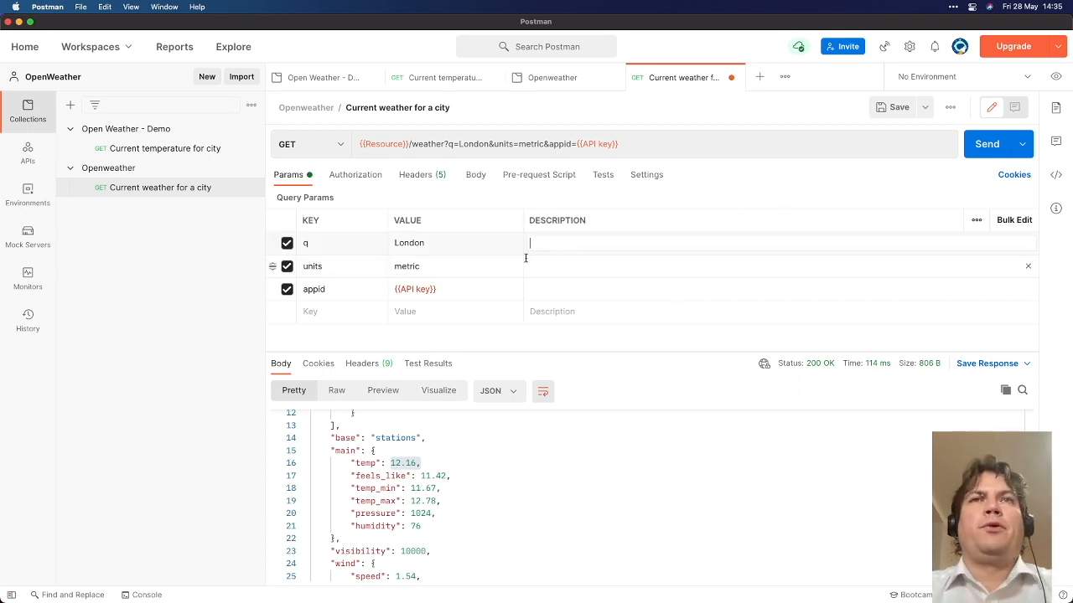
Describe q as 'The city name, with state and country optional (ex: New York, Montreal)'
type("The city")
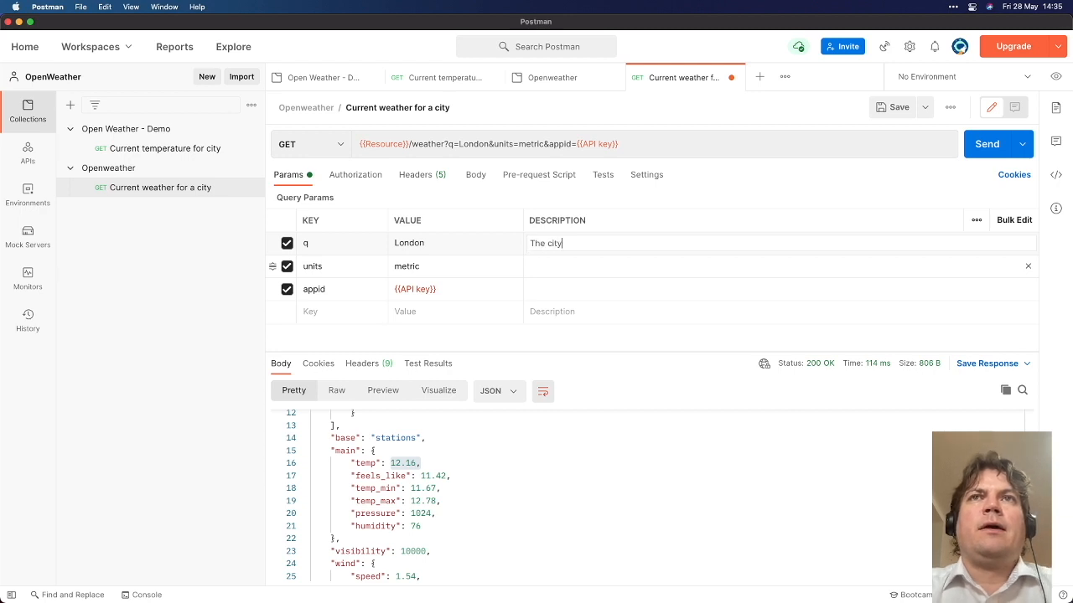
type(" name, wi")
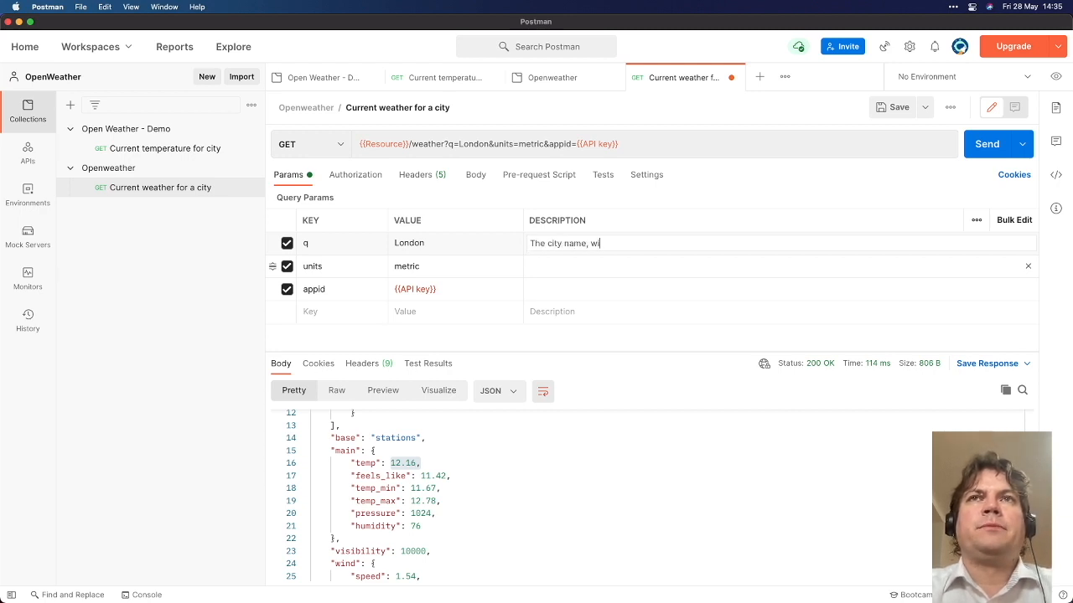
type("th state and coutnr")
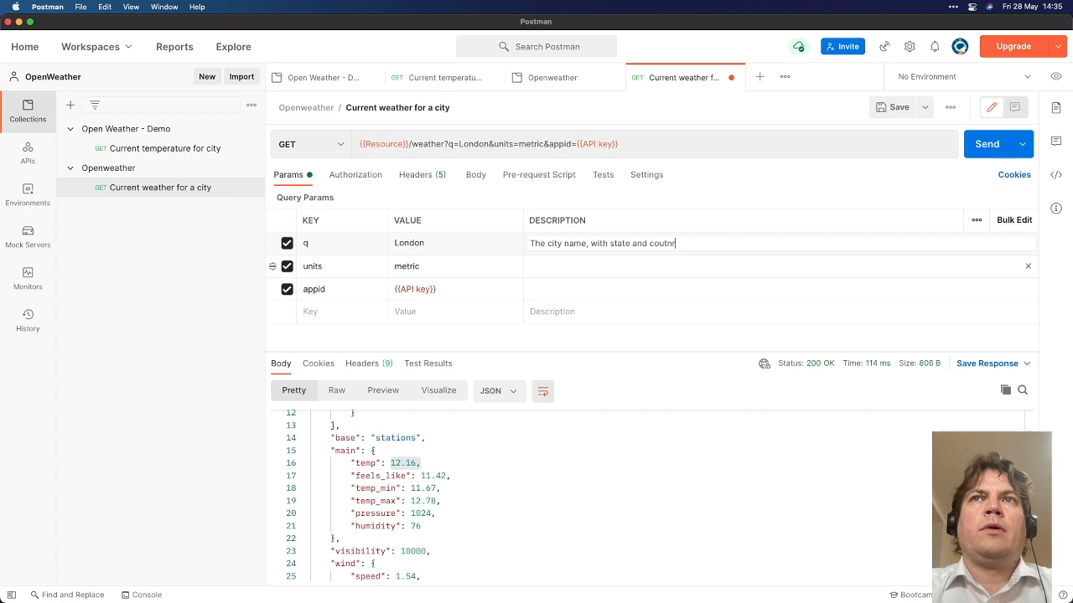
key("BackSpace")
type("ntry optional")
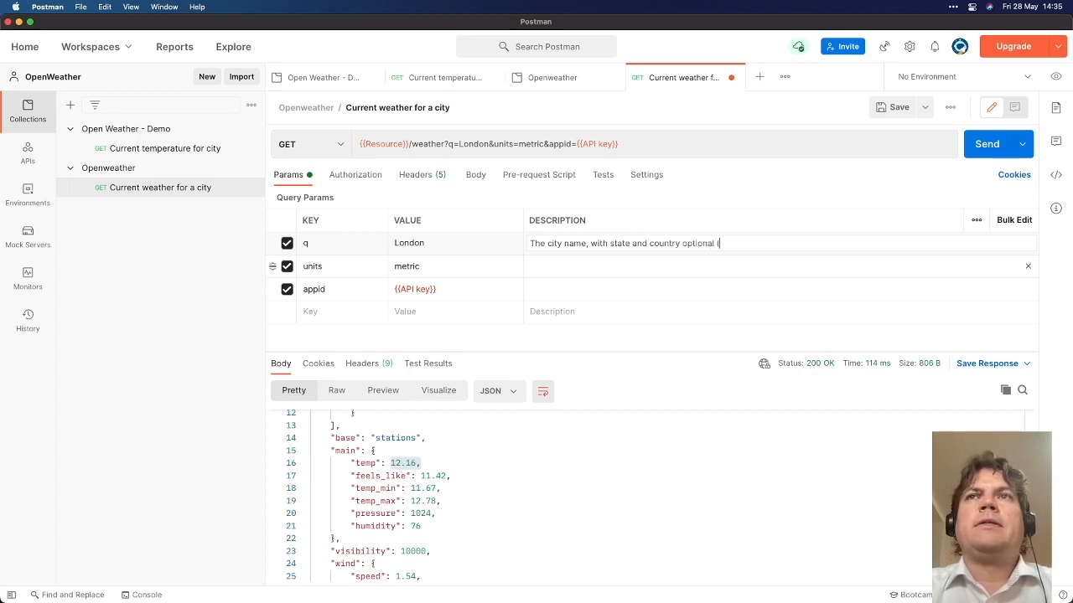
type(" (ex: New York")
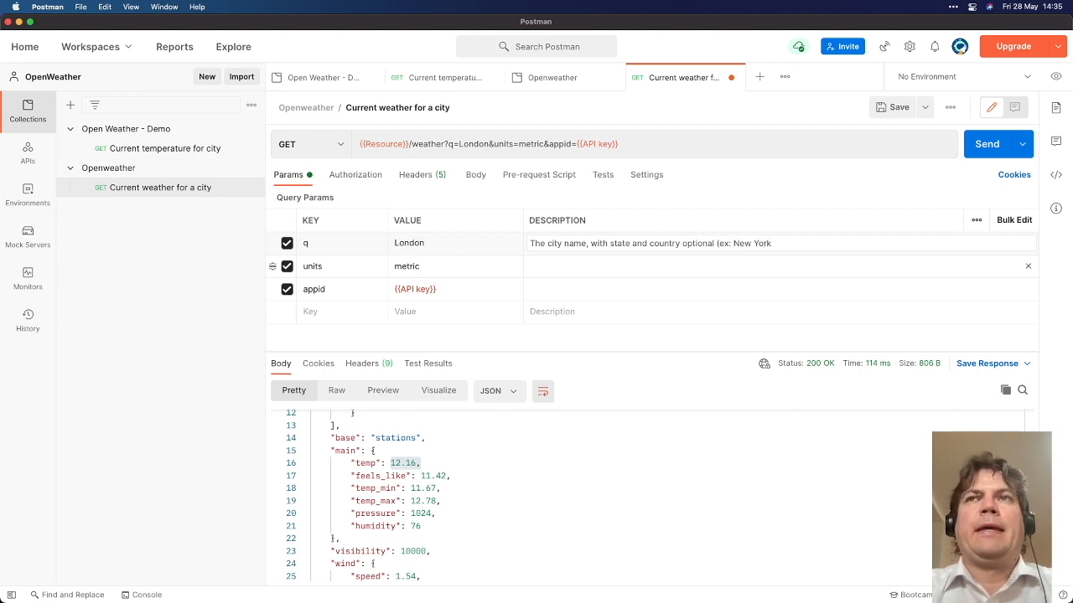
type(", Montreal)")
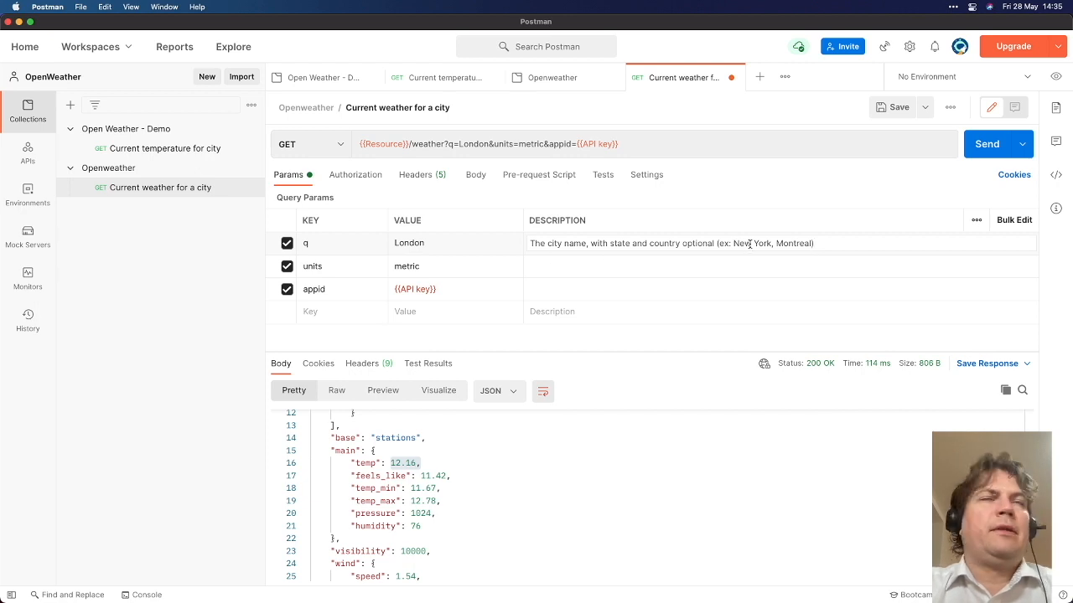
Describe units as 'The unit of measure (eg. metric, imperial or standard)'
left_click(664, 269)
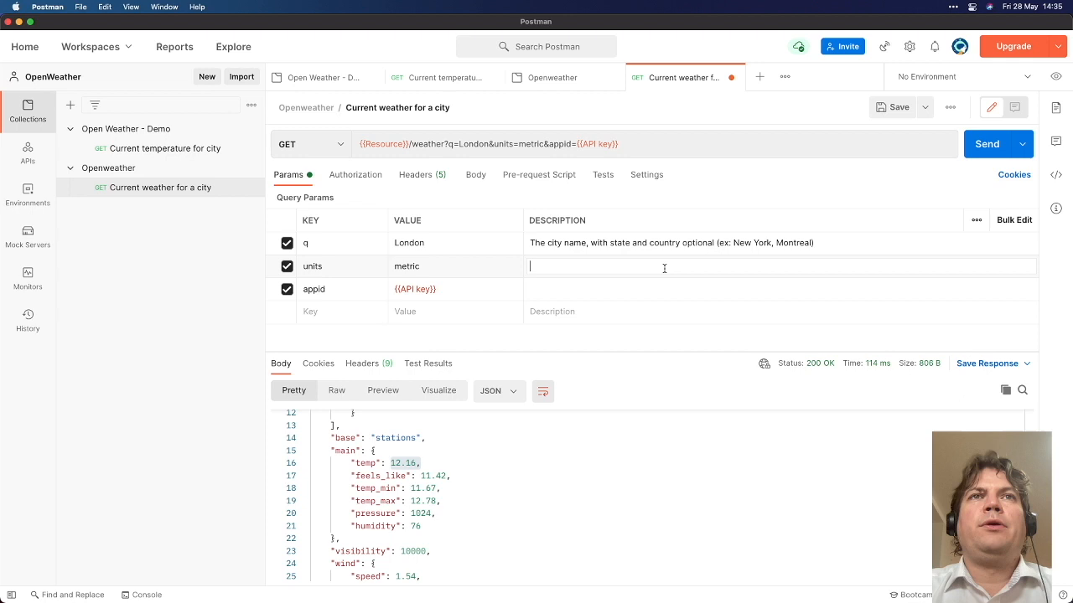
type("metrics")
key("super+a")
type("The unit of meas")
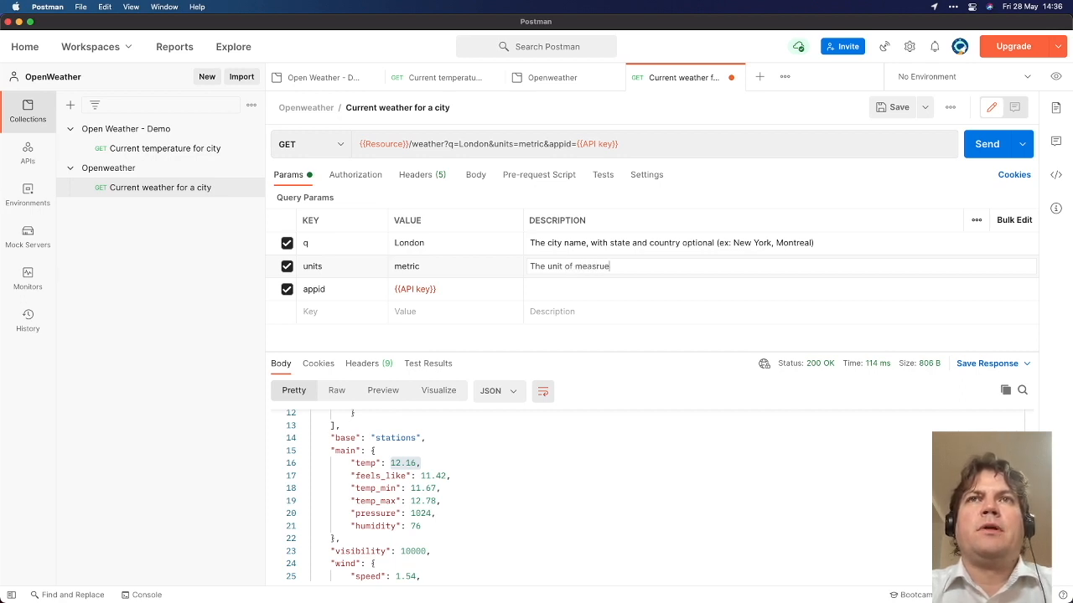
type("ure (eg.")
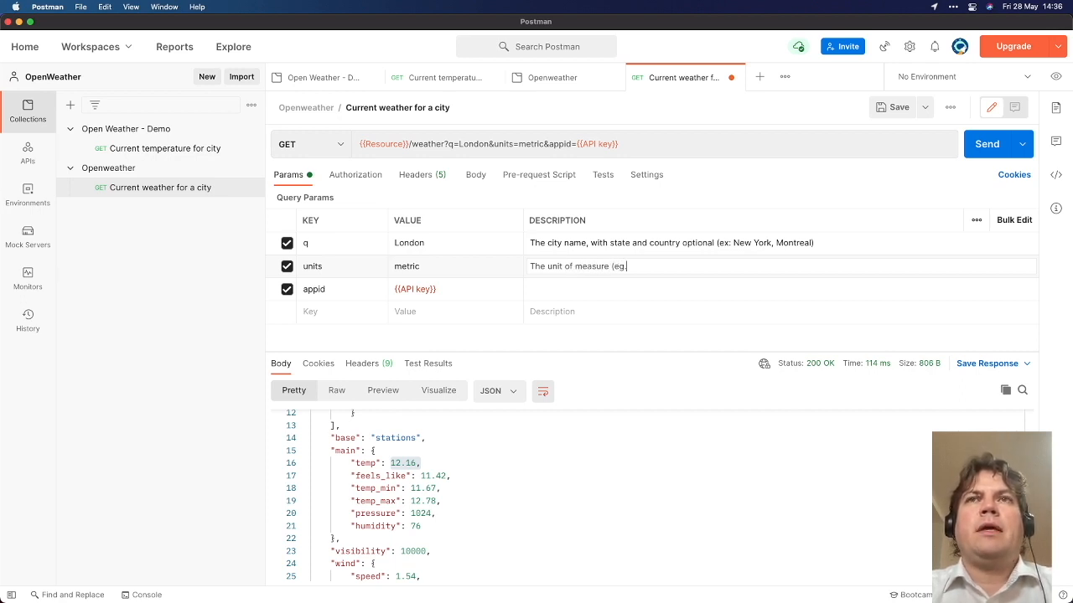
type(" met")
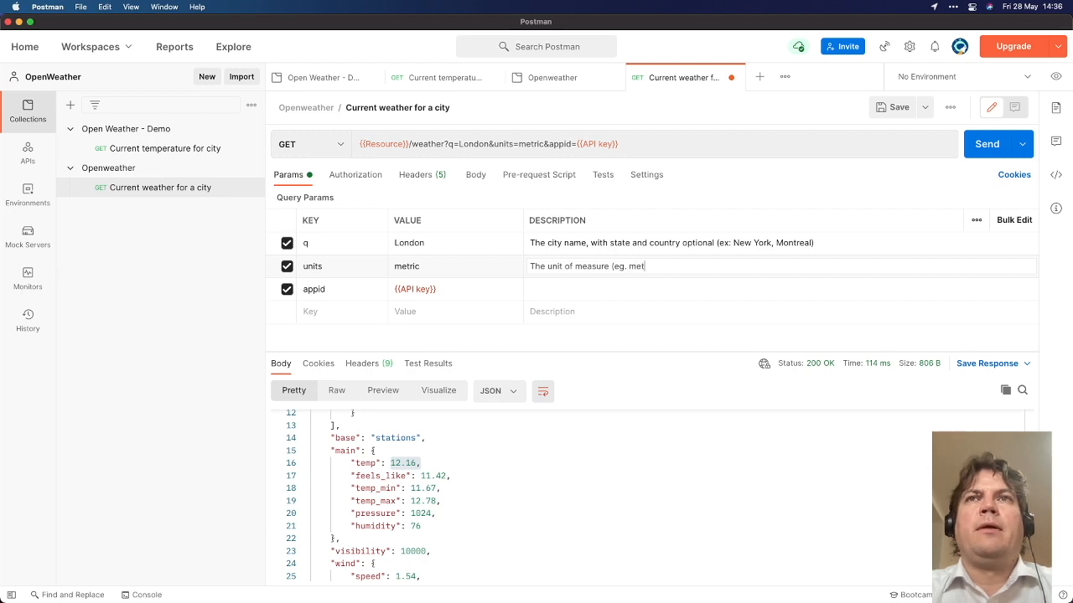
type("ric, imperial ")
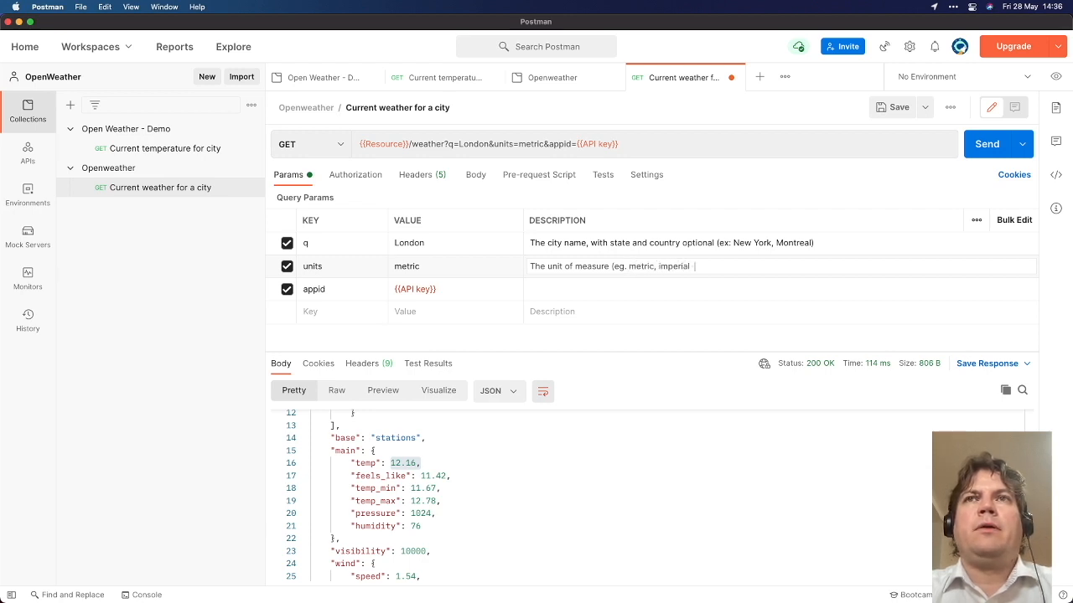
type("or standard)")
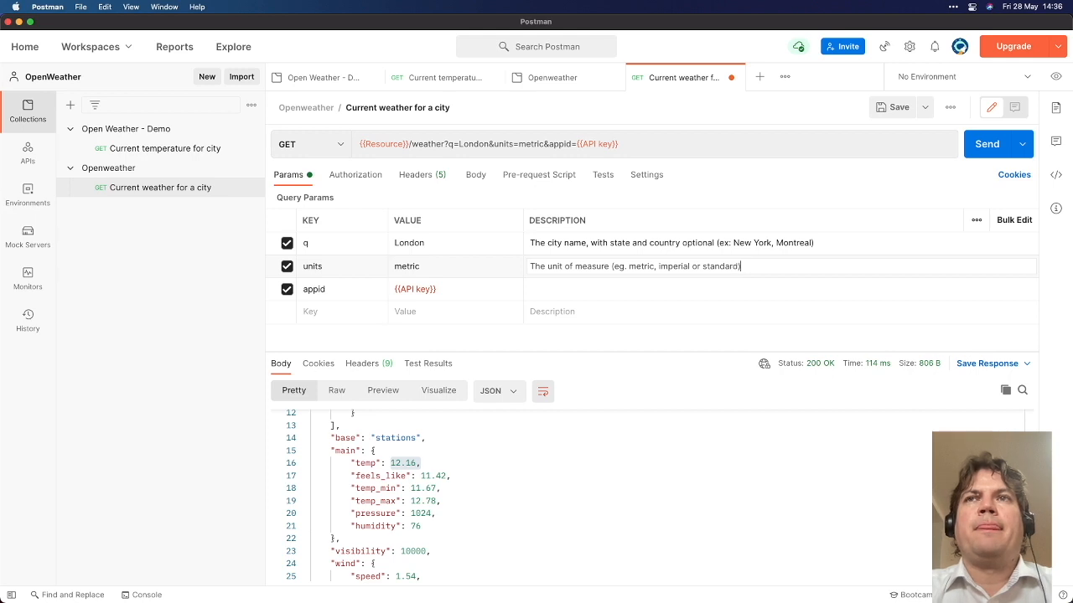
Change the units value from metric to imperial and send the request
double_click(651, 267)
double_click(673, 266)
key("super+c")
left_click(431, 270)
double_click(431, 270)
key("super+v")
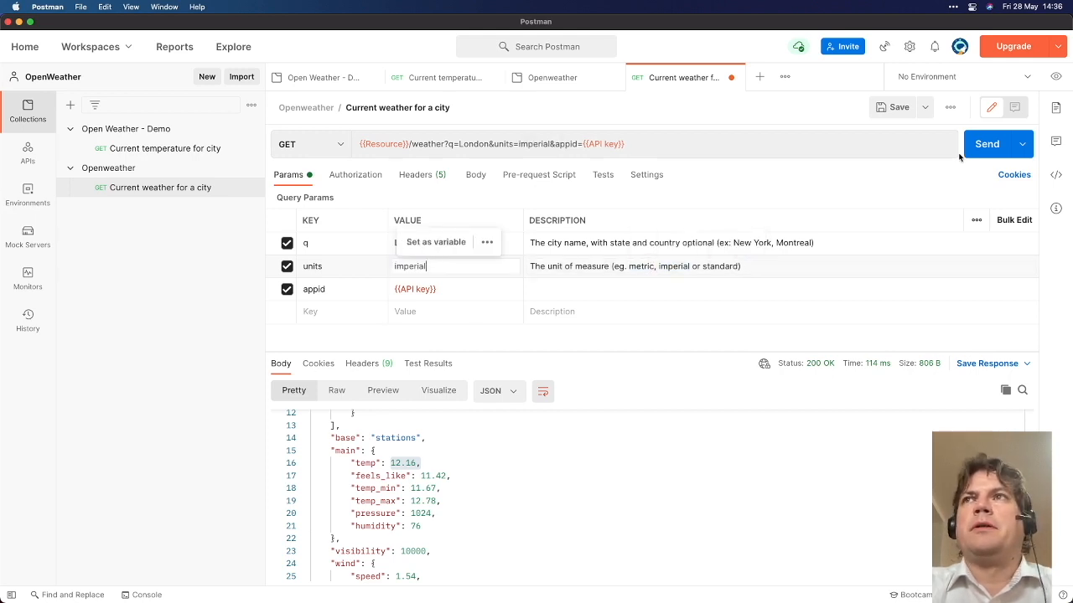
left_click(981, 144)
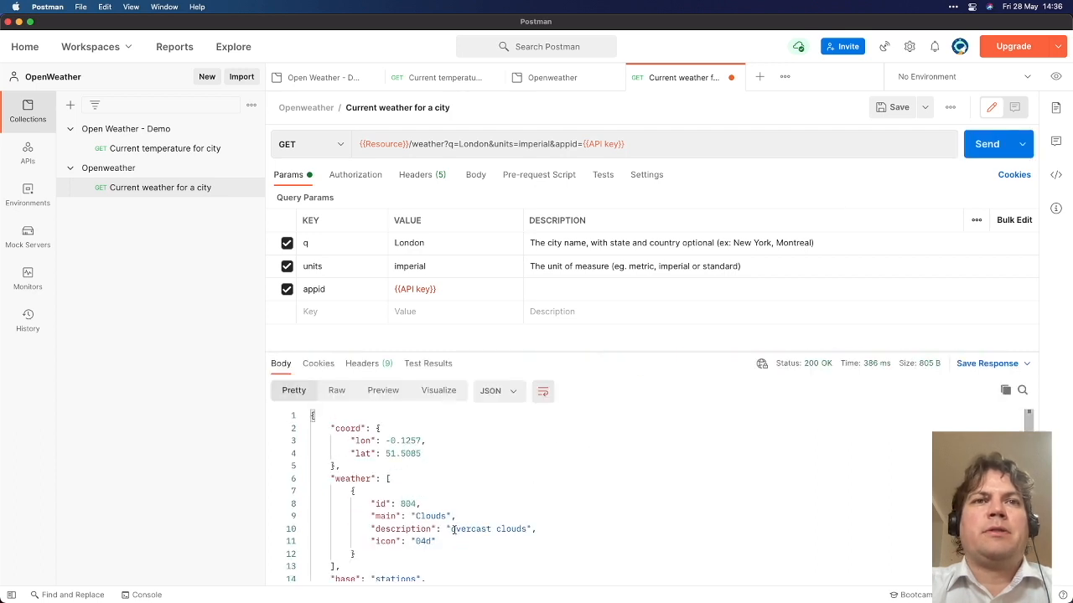
scroll(444, 550, "down", 5)
Set units to standard and resend, so the London temperature reads 284.79
double_click(719, 266)
key("super+c")
double_click(470, 266)
key("super+v")
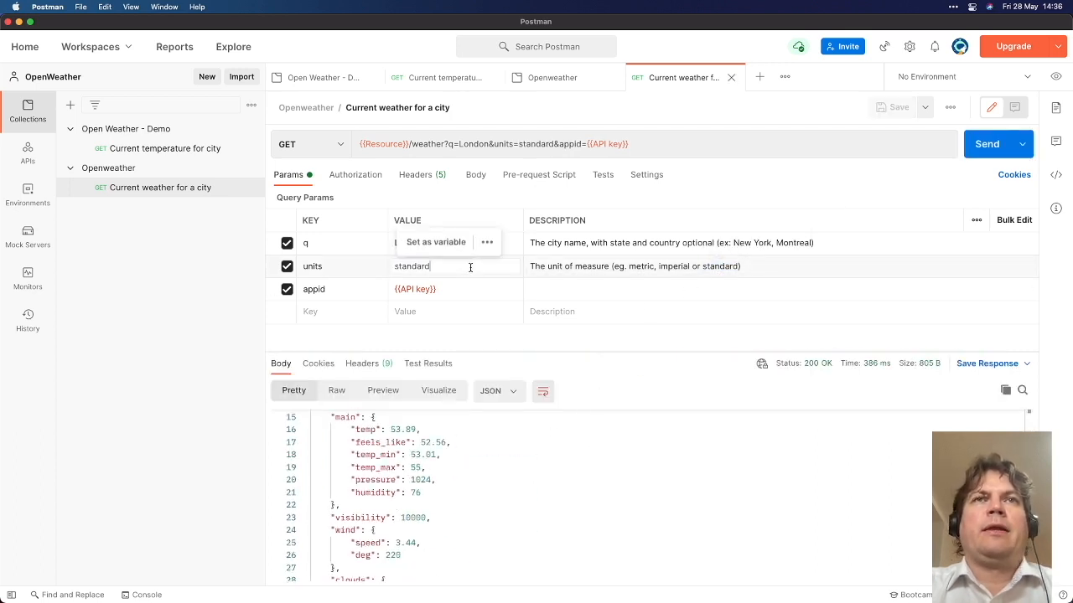
key("super+Return")
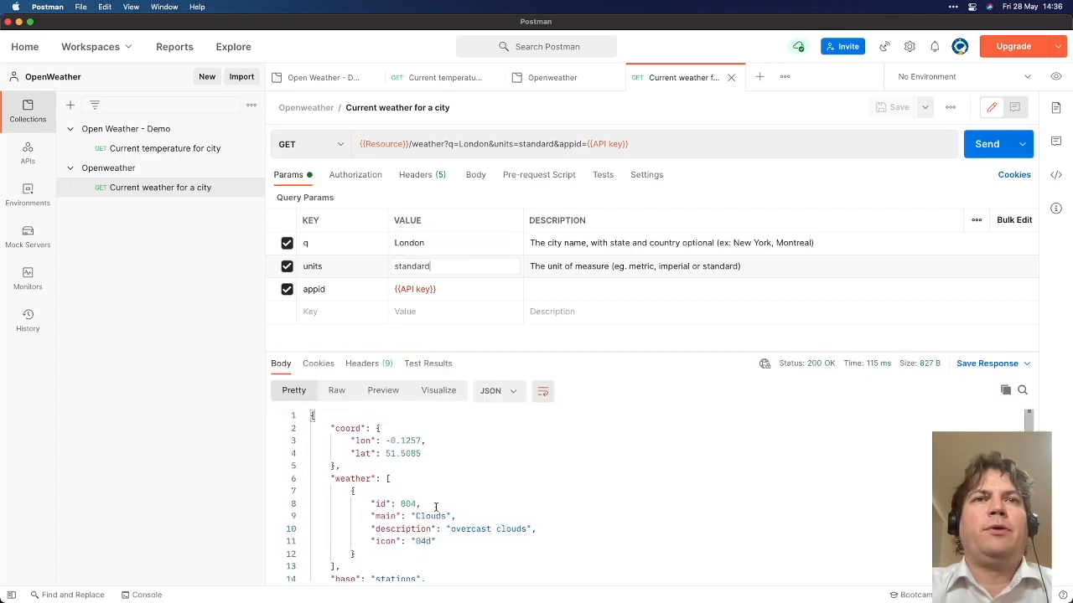
scroll(440, 481, "down", 4)
left_click(546, 286)
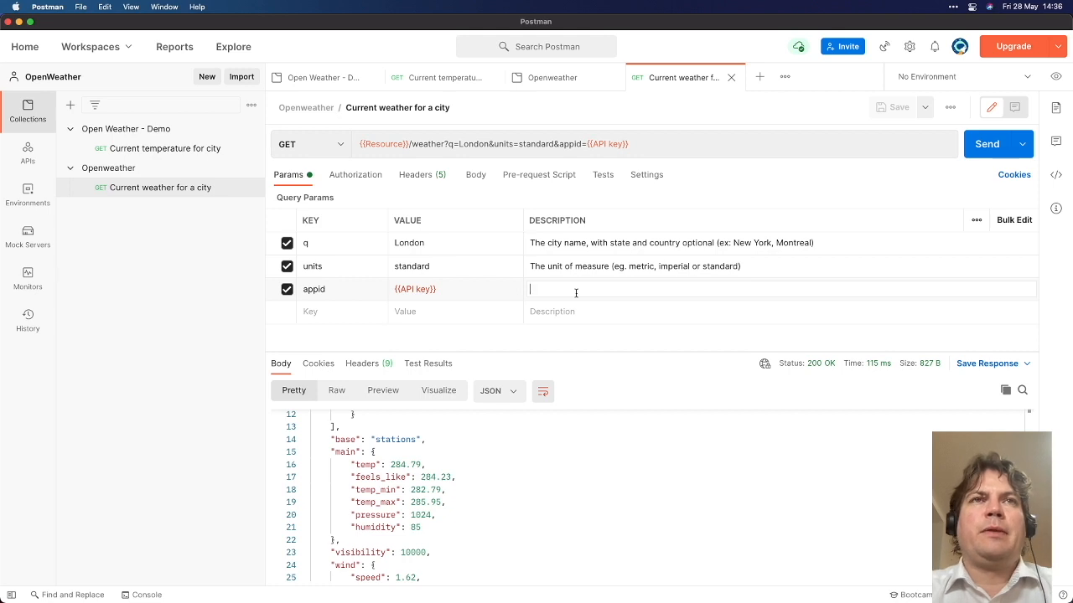
Describe appid as 'The API key, need to login to openweather to access' and save the request
type("The API")
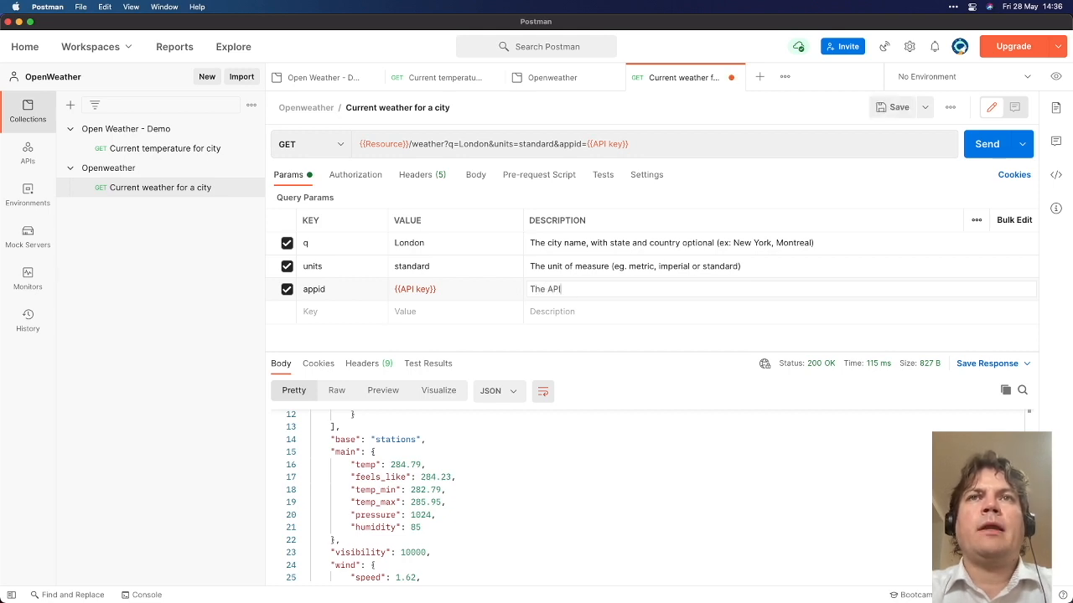
type(", need to log")
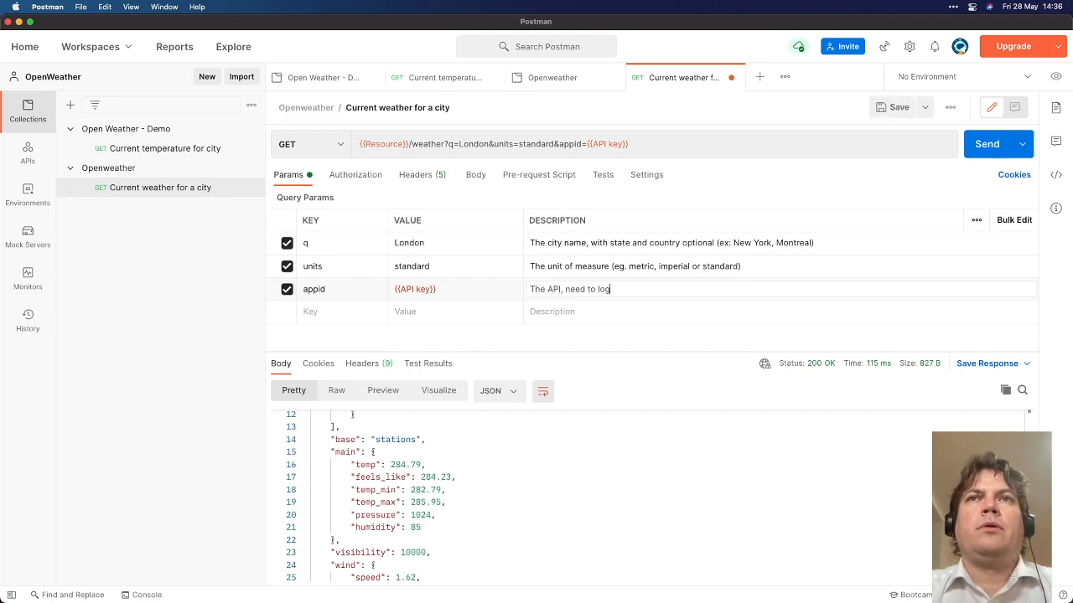
type("in to open")
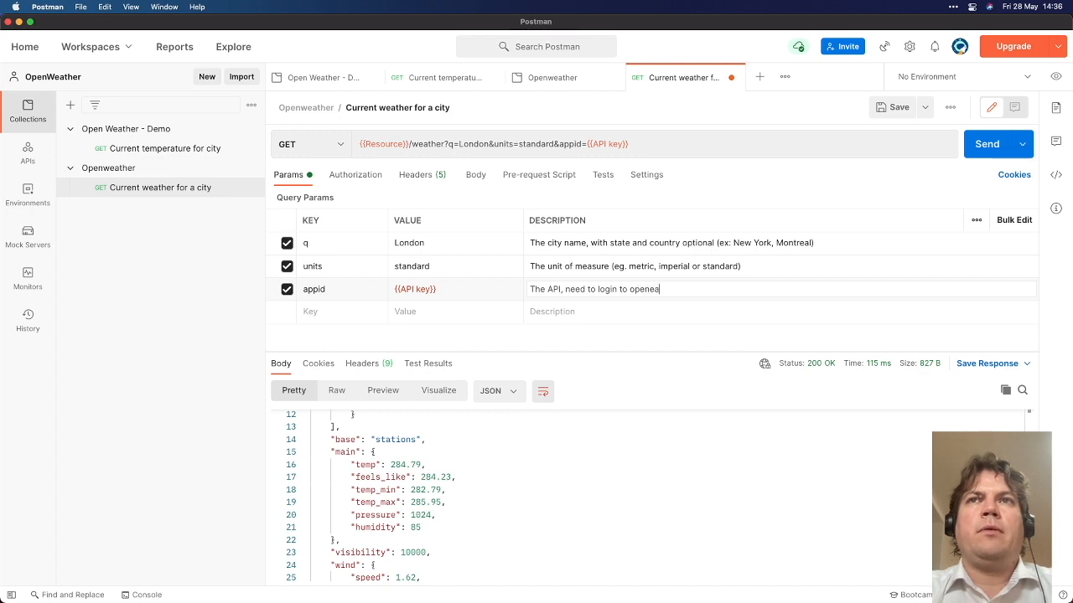
type("weath")
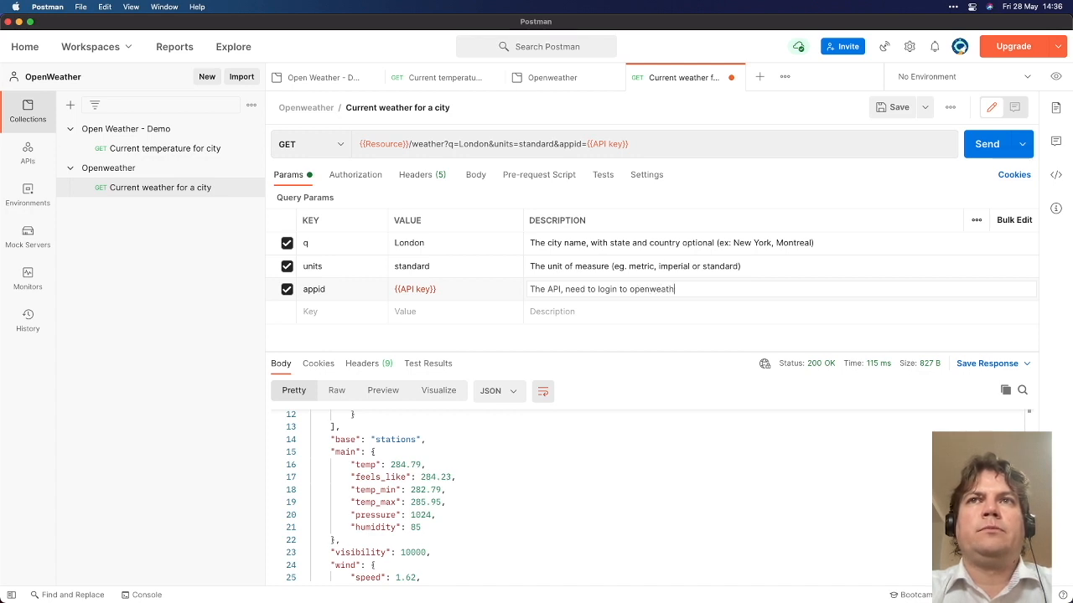
type("e r to access")
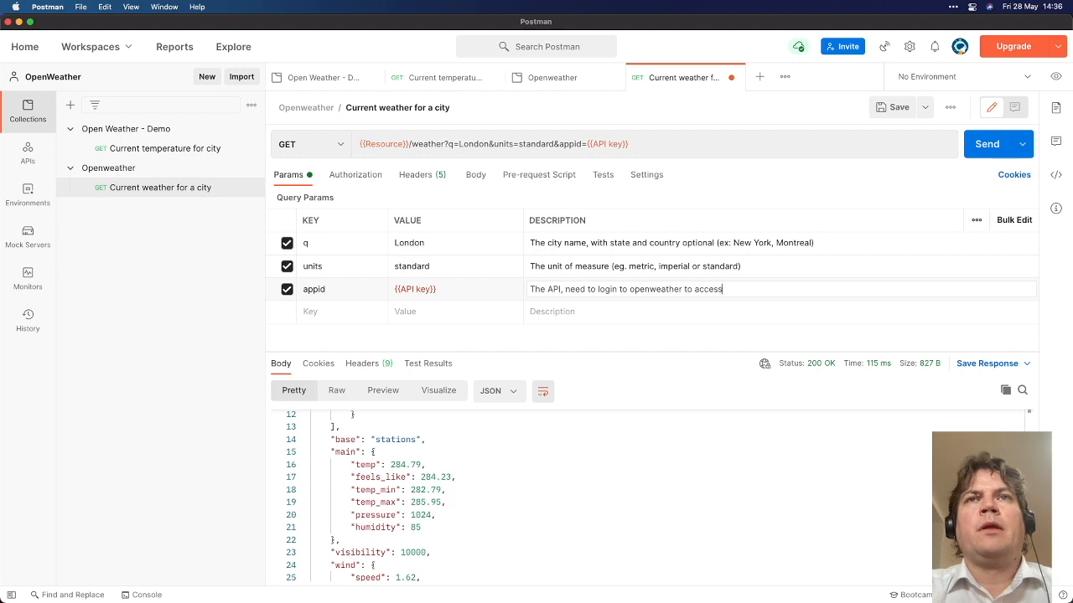
key("super+Return")
type("s")
left_click(561, 289)
type("key")
key("super+s")
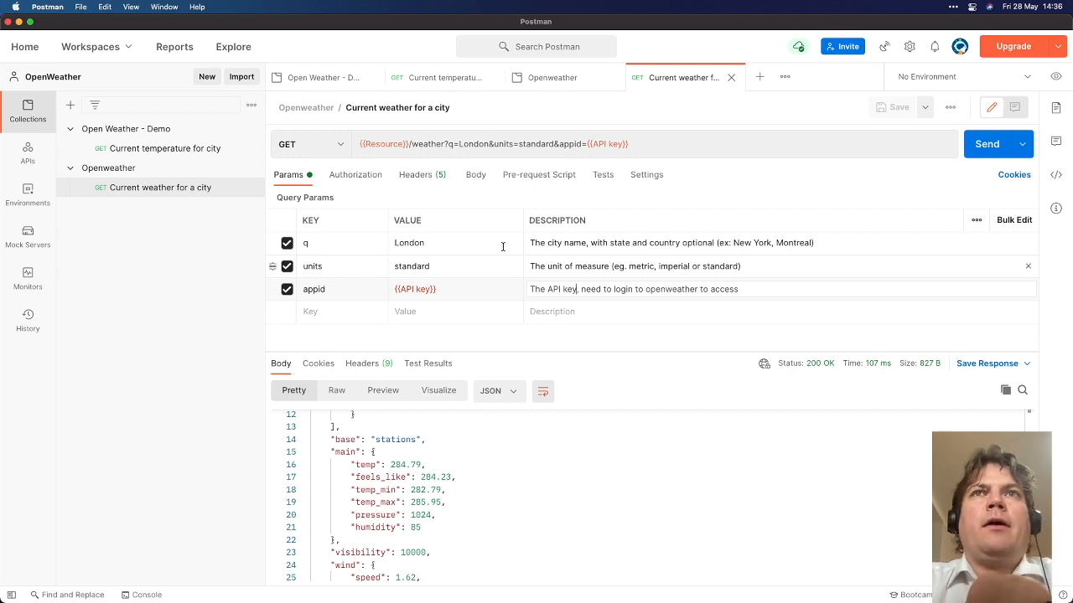
Inspect the London response in the Visualize, Pretty and Raw views, ending on Pretty
left_click(682, 145)
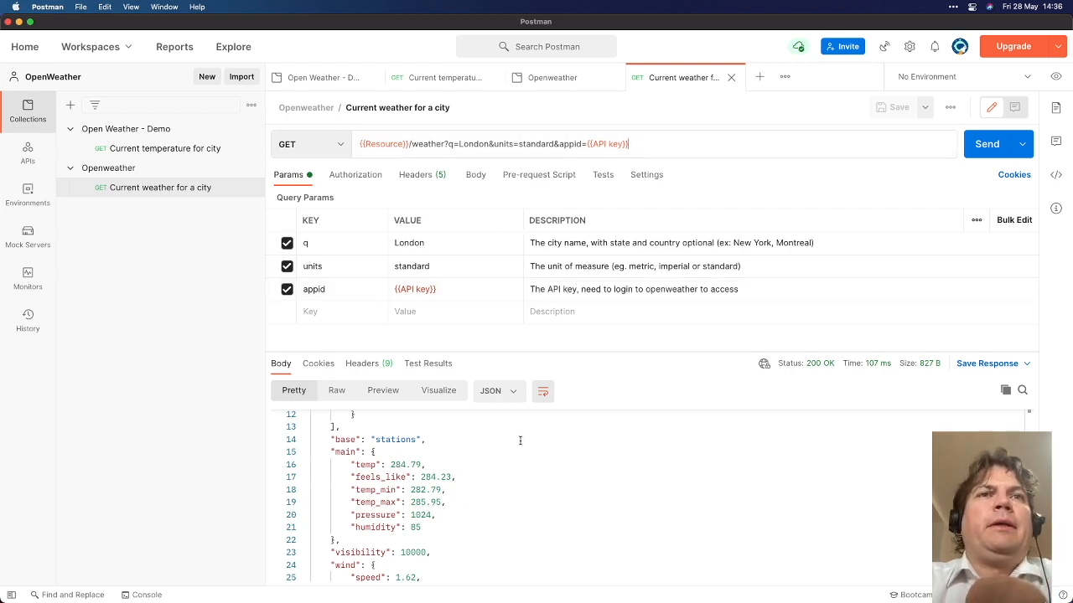
left_click(442, 389)
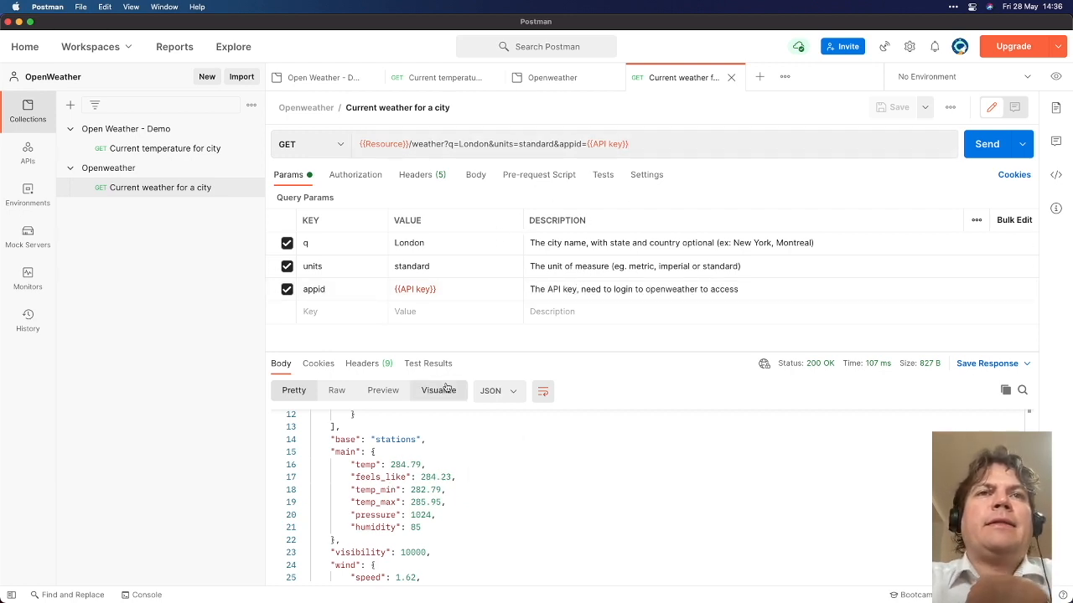
left_click(301, 392)
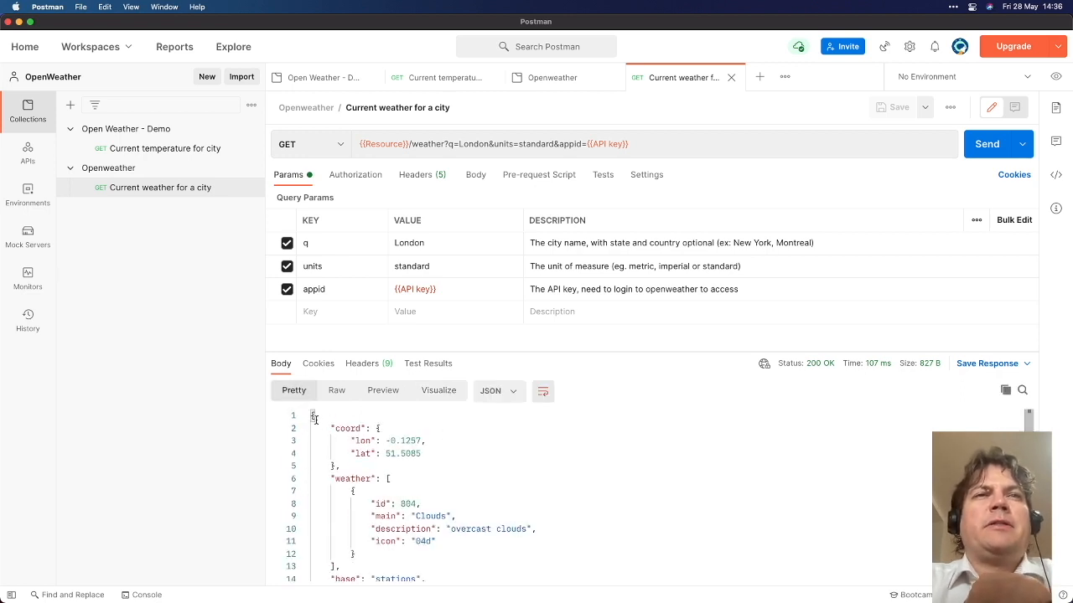
left_click_drag(316, 419, 423, 529)
left_click(406, 487)
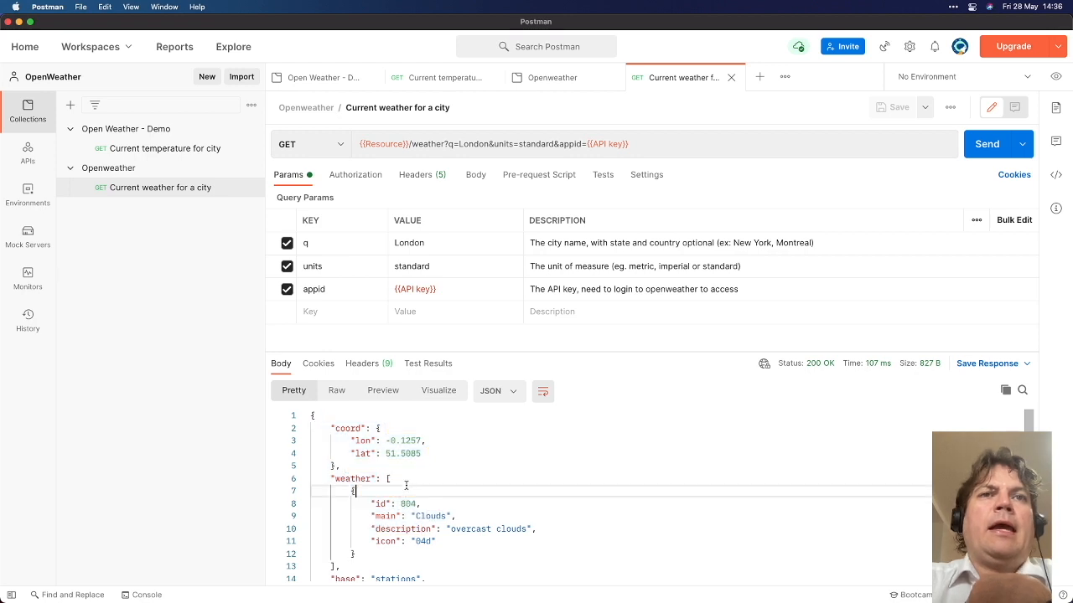
scroll(414, 499, "down", 10)
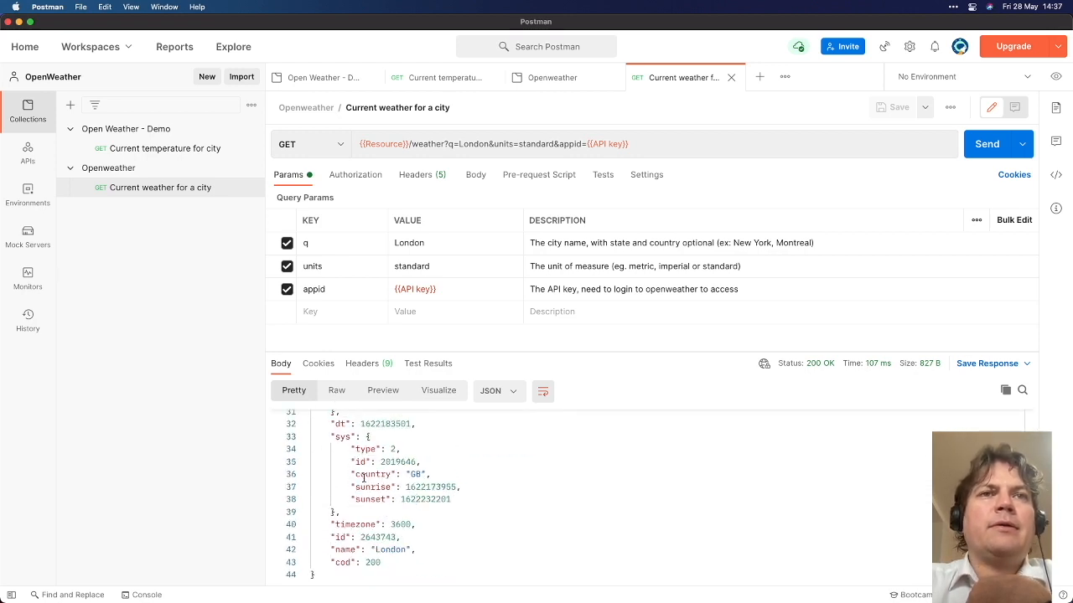
left_click(337, 391)
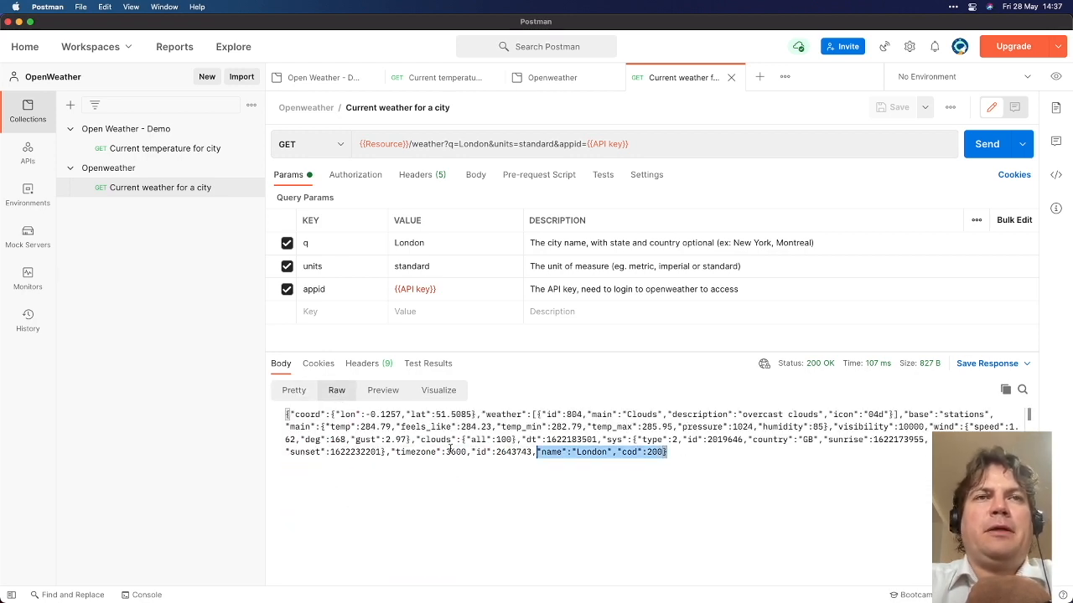
left_click_drag(570, 452, 280, 419)
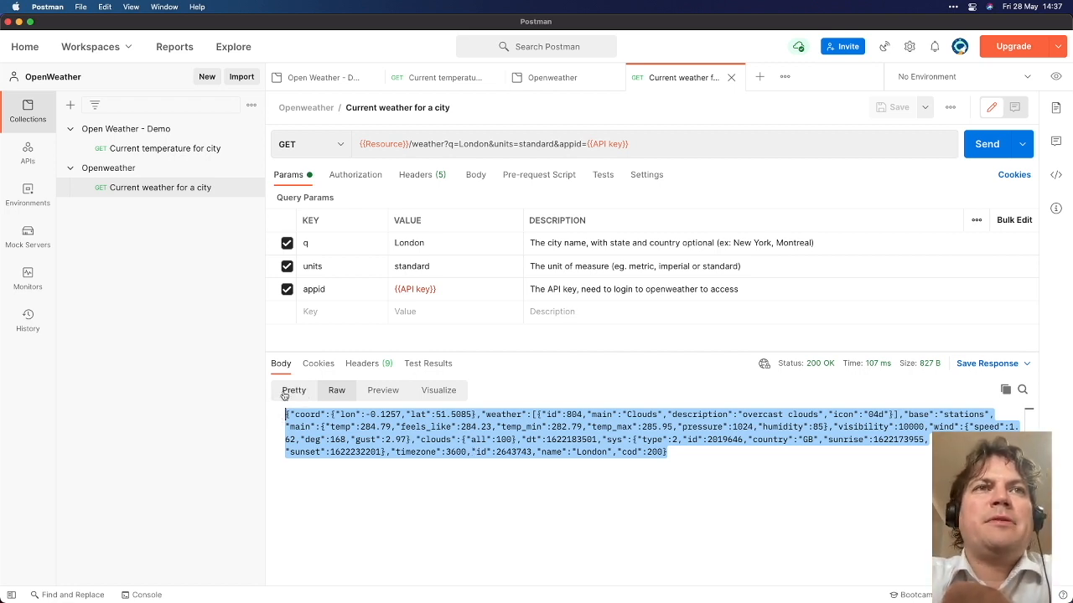
left_click(291, 390)
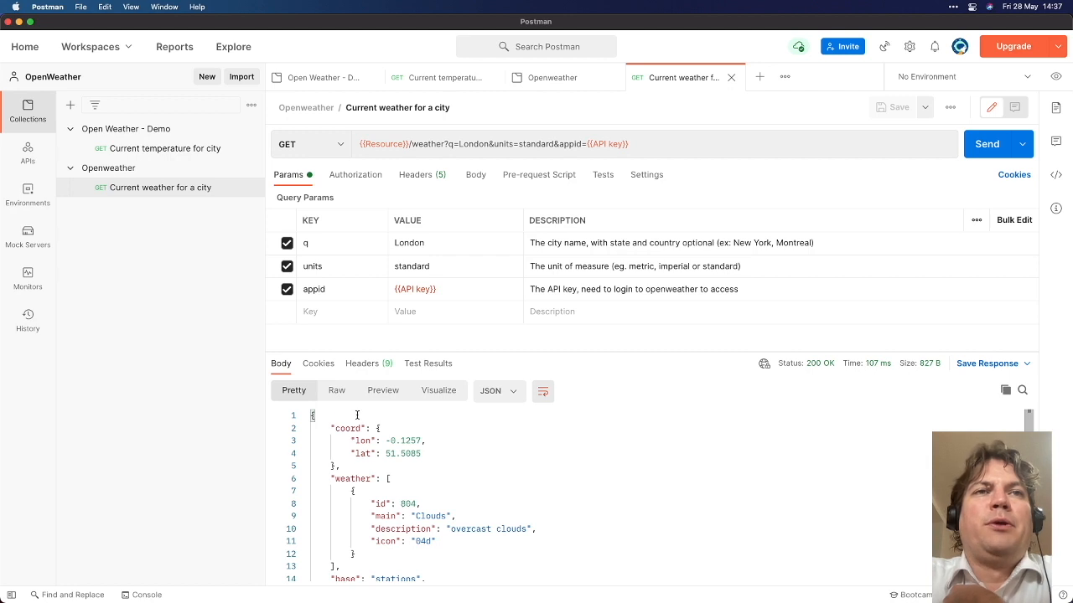
Collapse the coord, weather and wind sections and expand main to show the temperatures
left_click(305, 479)
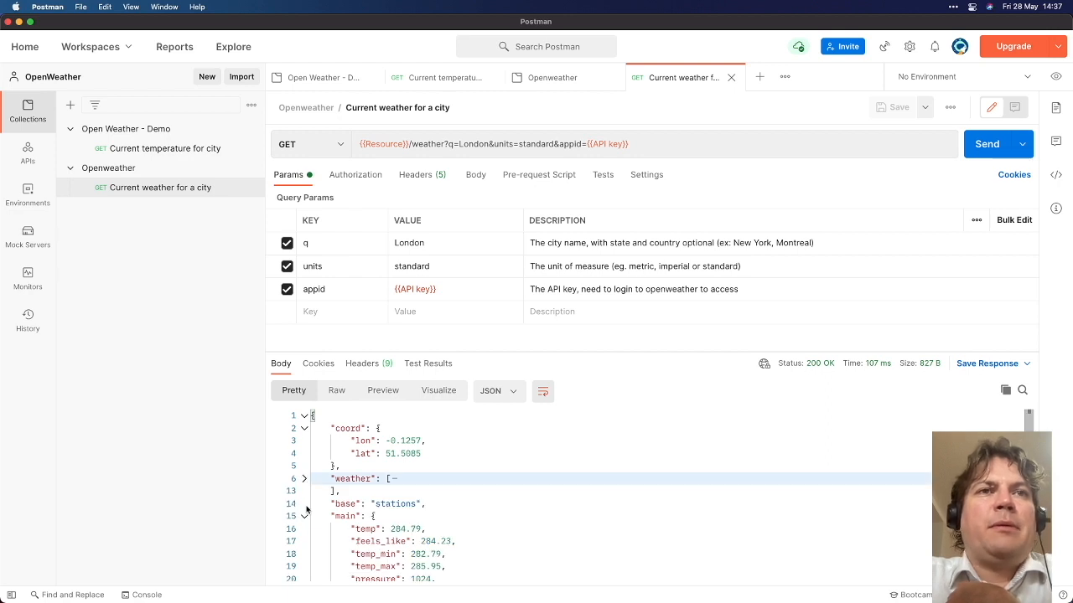
left_click(304, 516)
left_click(304, 555)
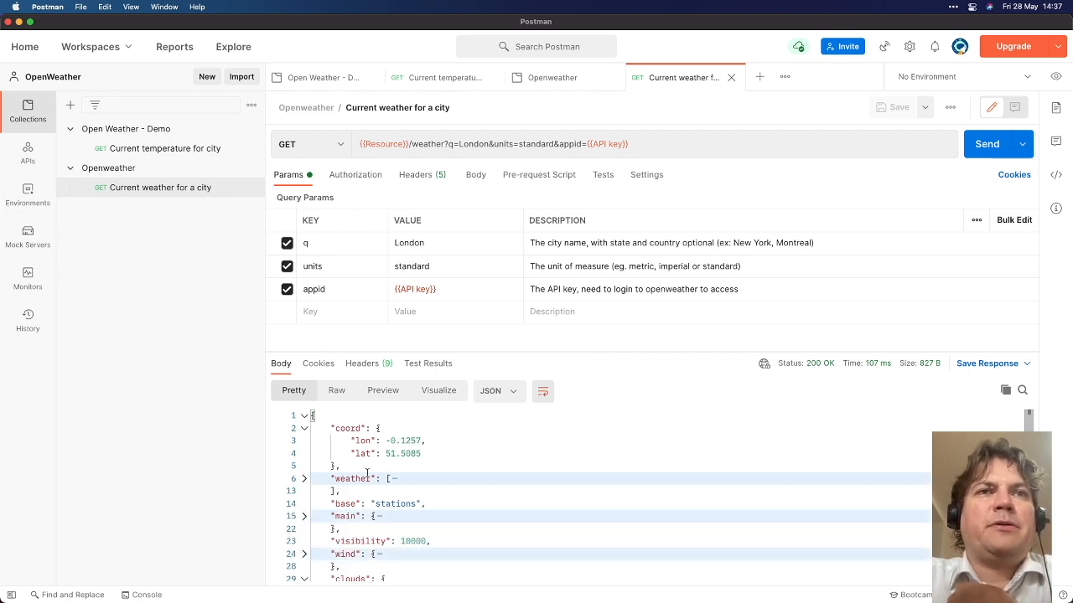
left_click(304, 428)
left_click(304, 453)
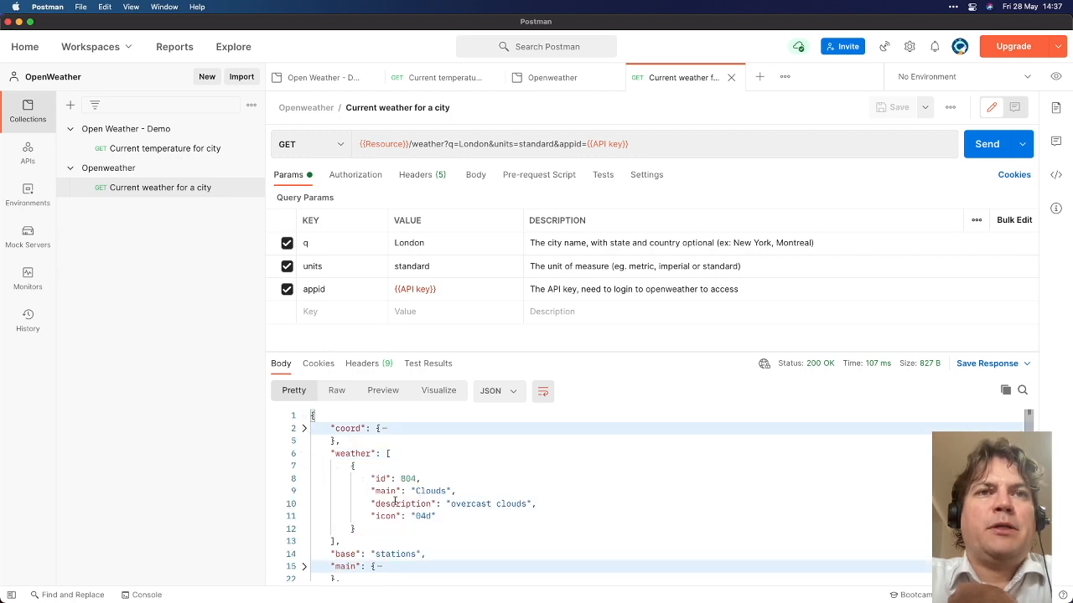
left_click(304, 453)
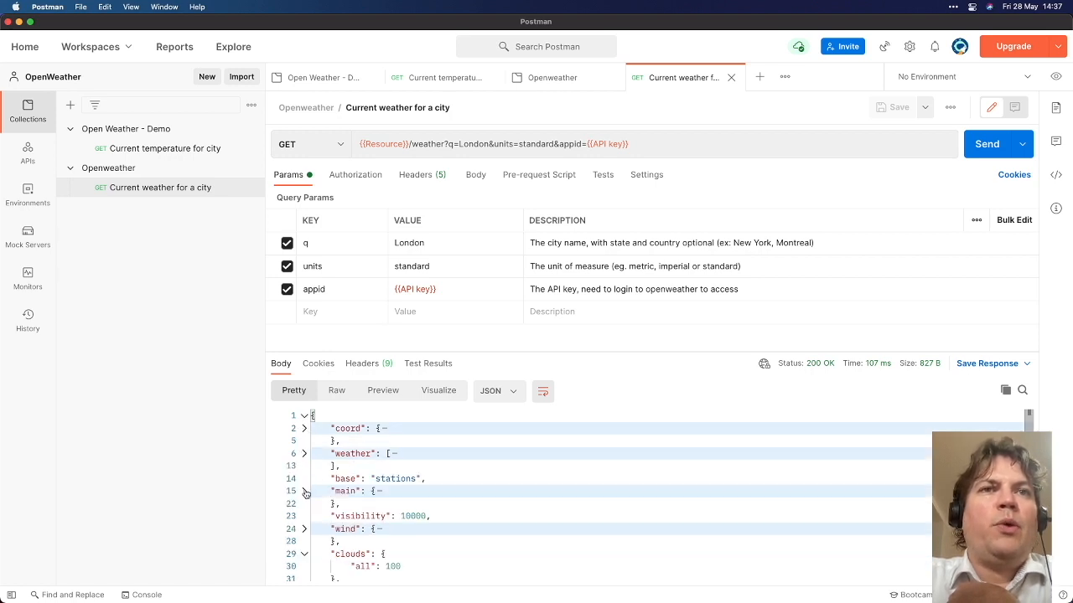
left_click(304, 491)
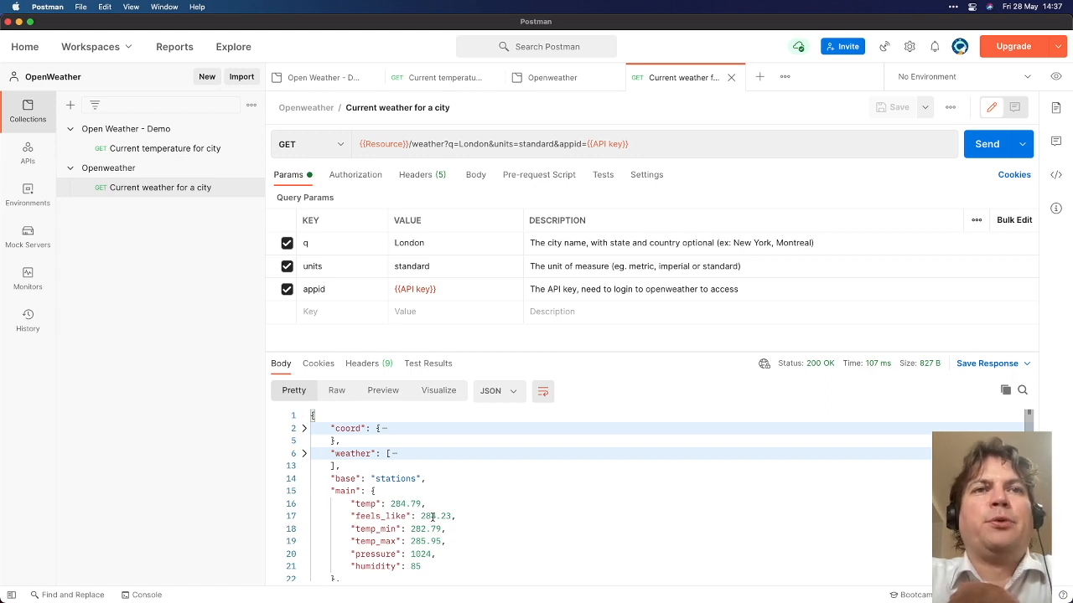
Show the Visualize view, which prompts to add pm.visualizer.set() to the scripts
left_click(442, 392)
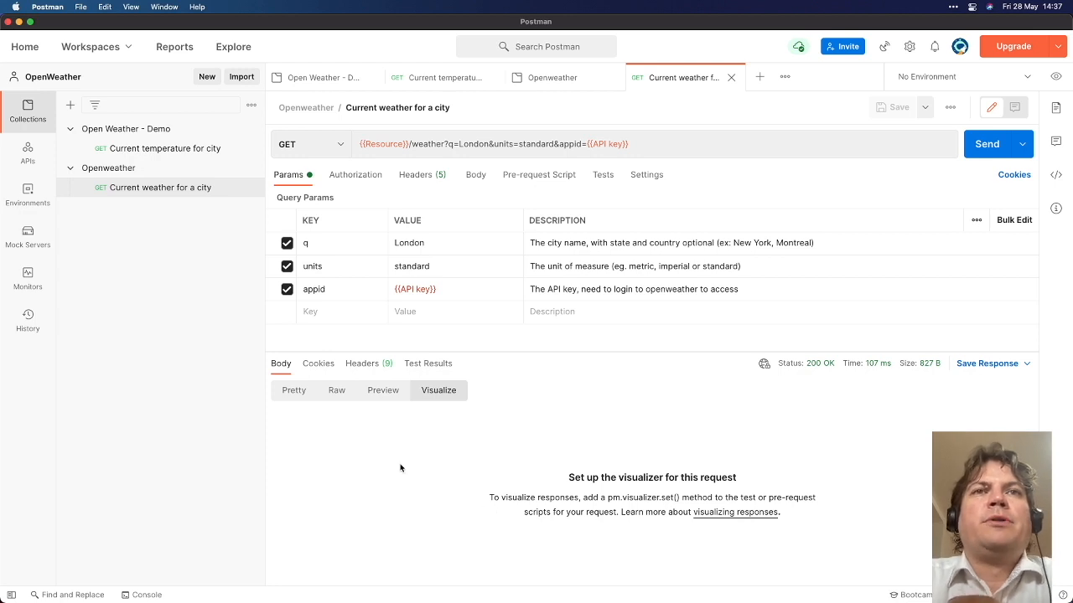
In the Tests script, declare let template = `…`; with <p>{{ on its middle line
left_click(605, 179)
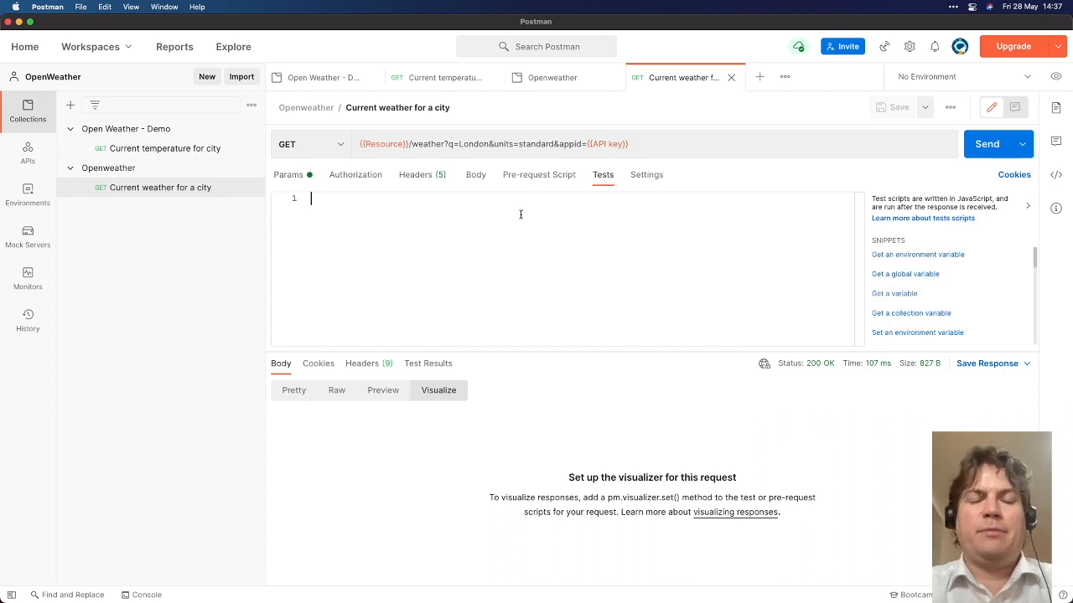
type("let")
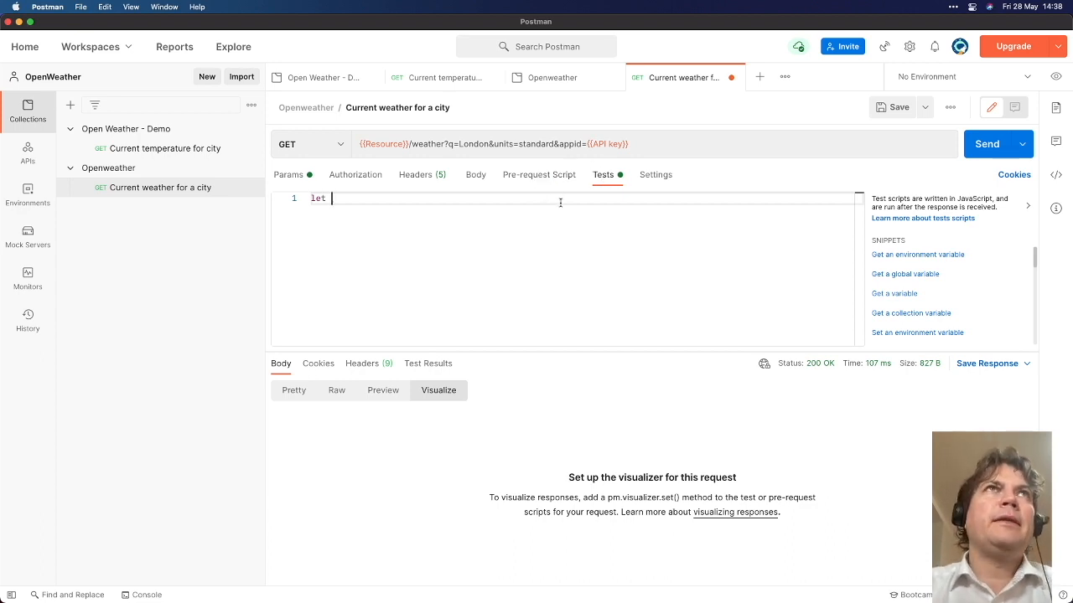
type("template = ")
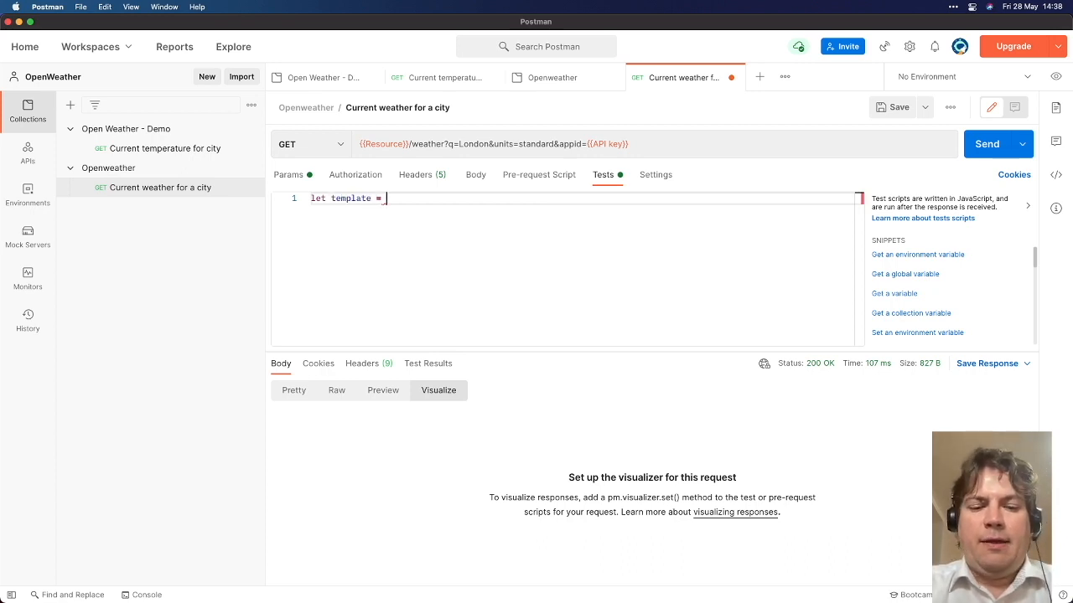
type("`")
key("Return")
key("Return")
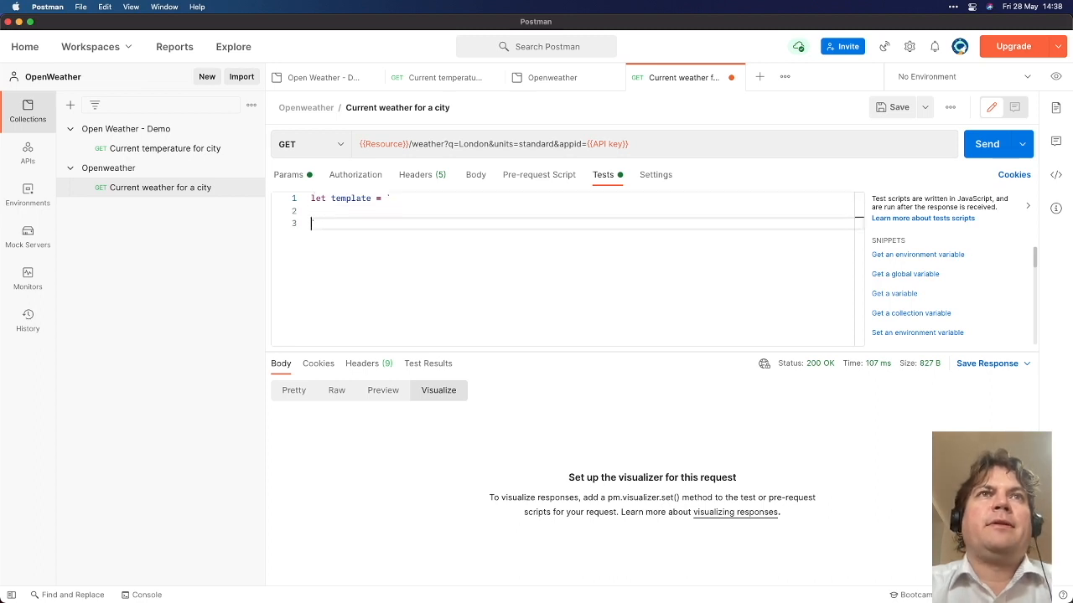
type(";")
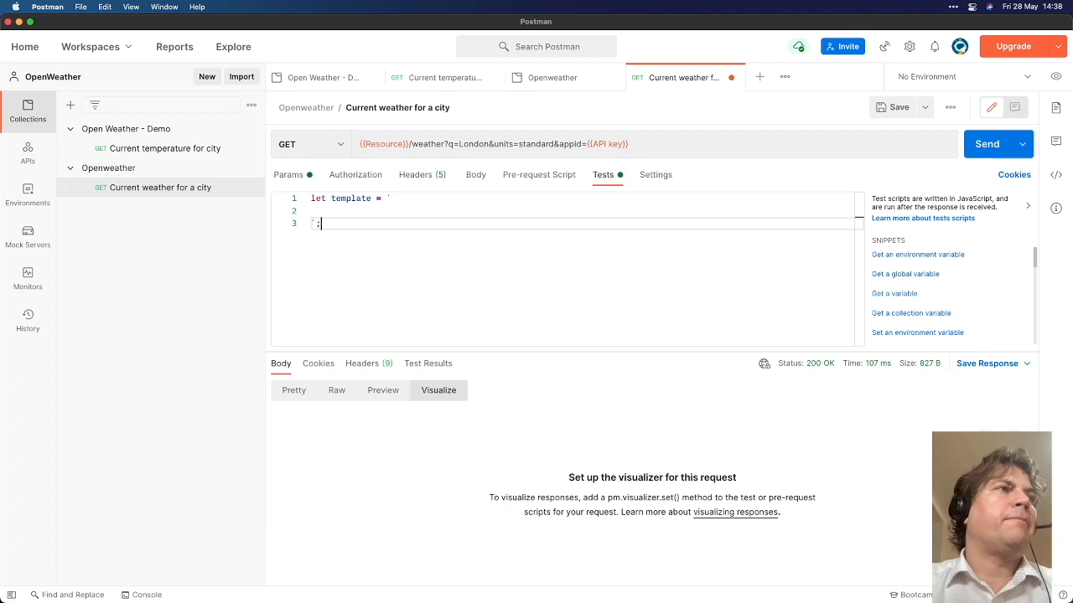
left_click(311, 211)
type("<p>")
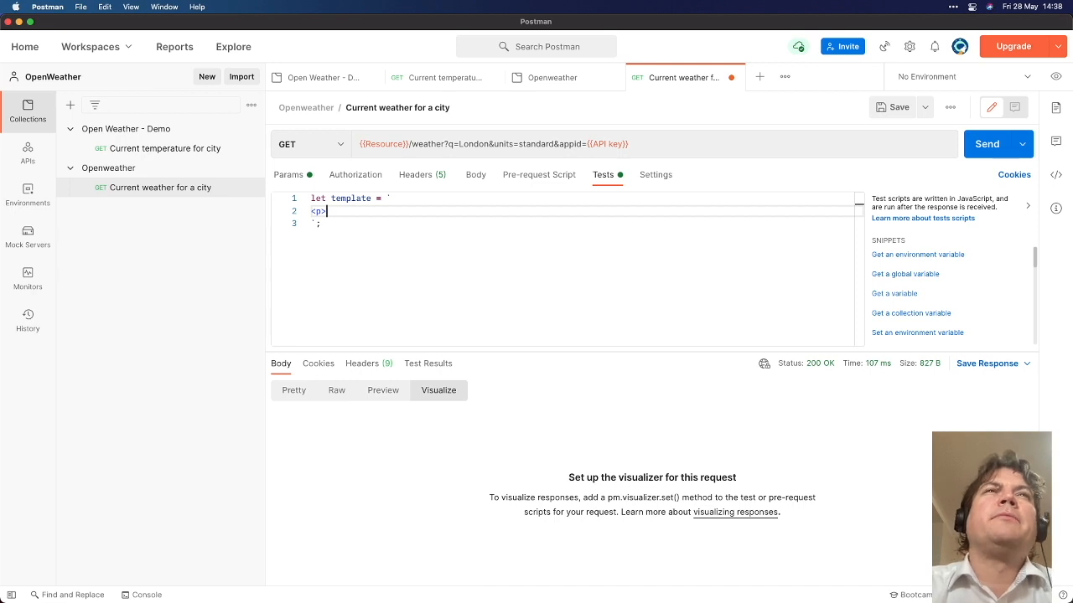
type("{{")
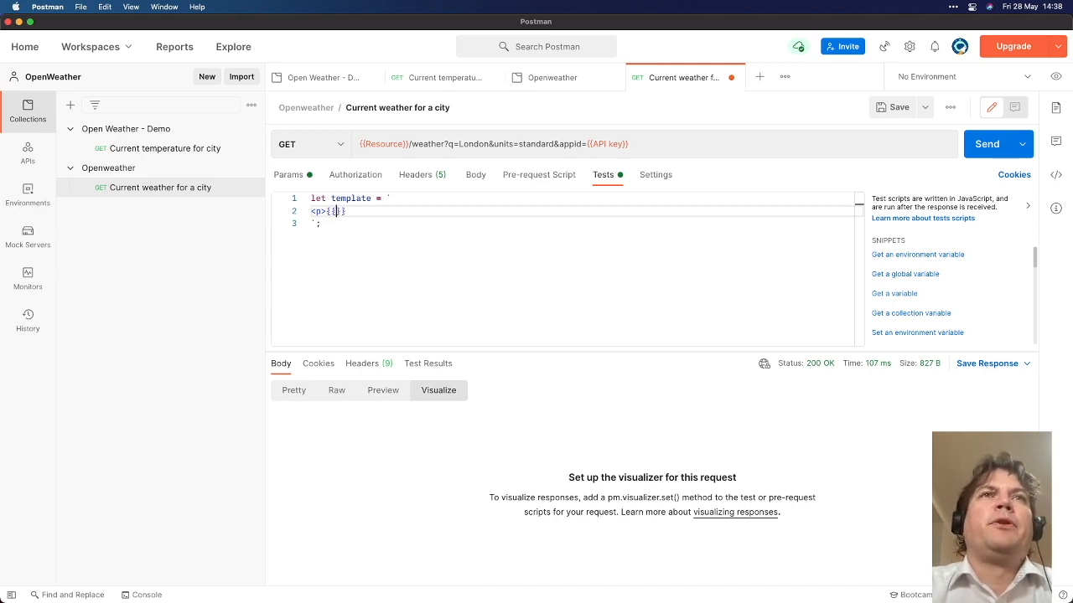
Complete the template line as <p>{{response.main.feels_like}}</p> and add blank lines below
left_click(295, 391)
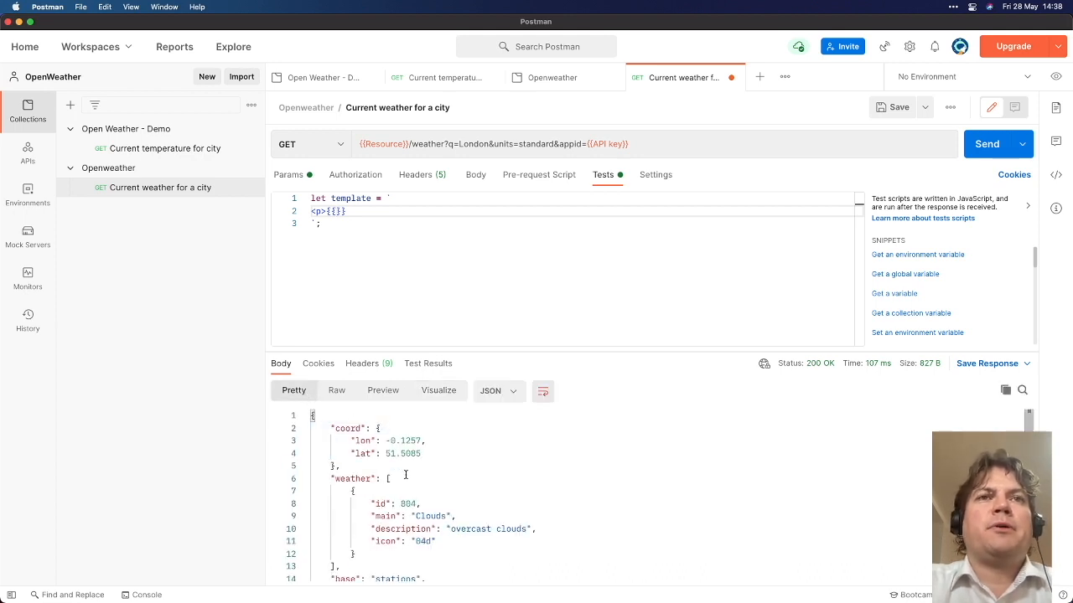
scroll(353, 478, "down", 5)
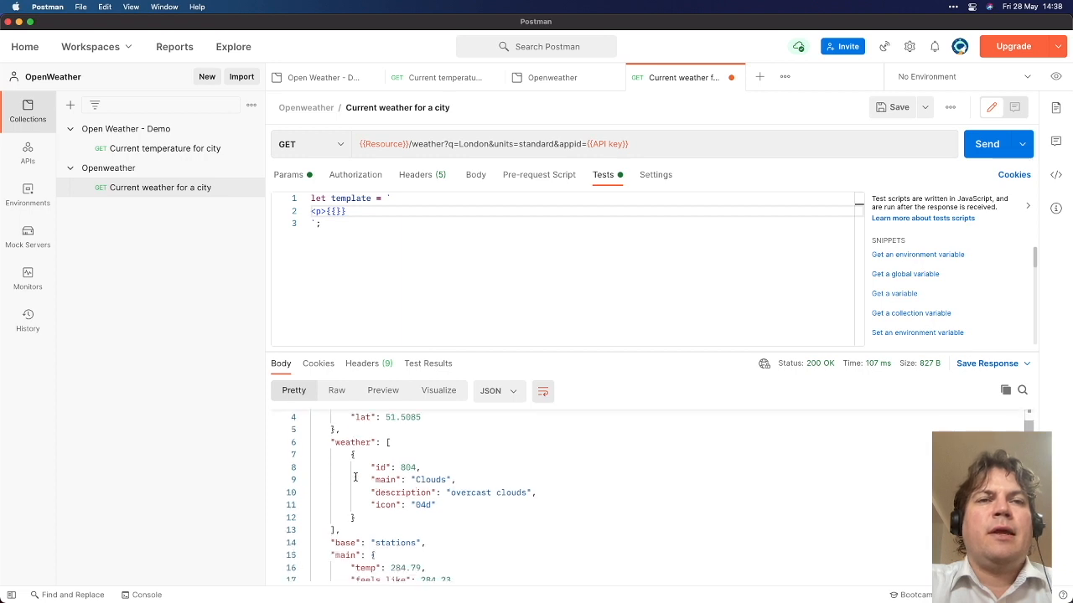
scroll(353, 434, "up", 3)
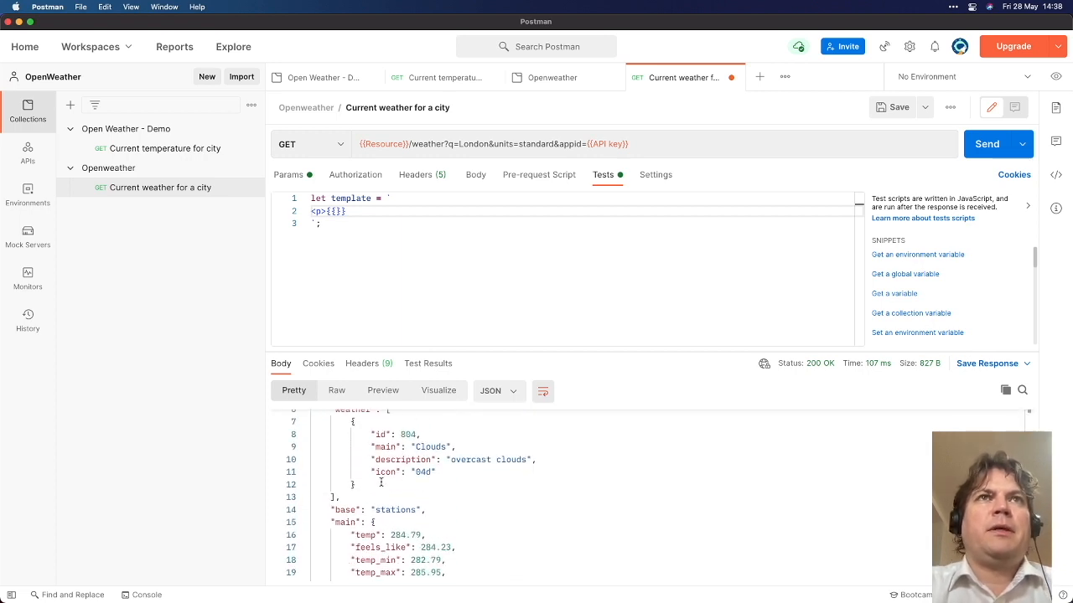
left_click(334, 210)
type("response.")
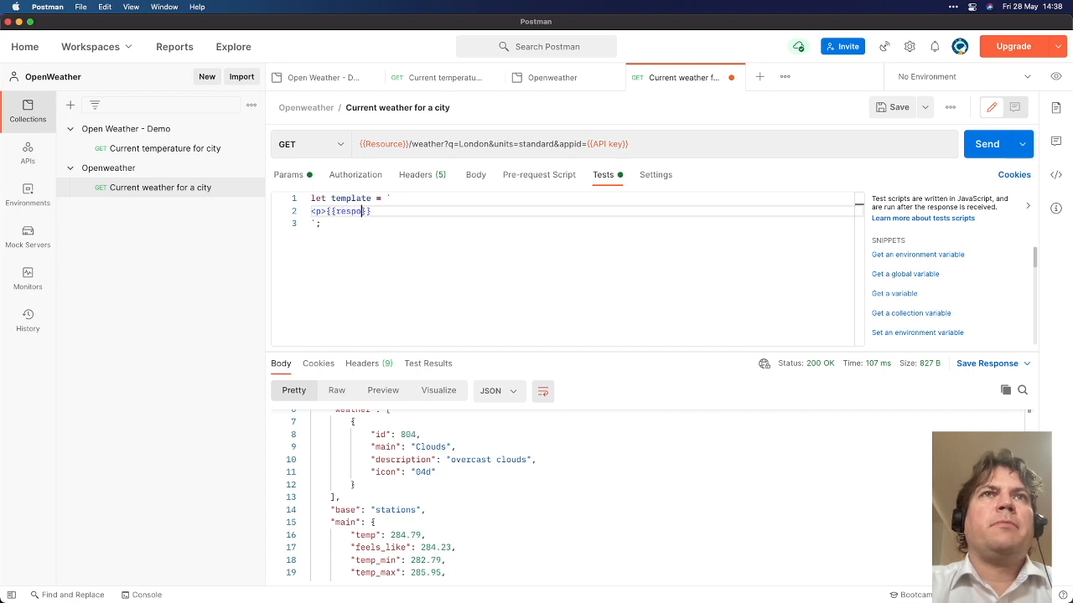
double_click(346, 522)
left_click(383, 212)
type("ma")
type("in.")
type("feels_lik")
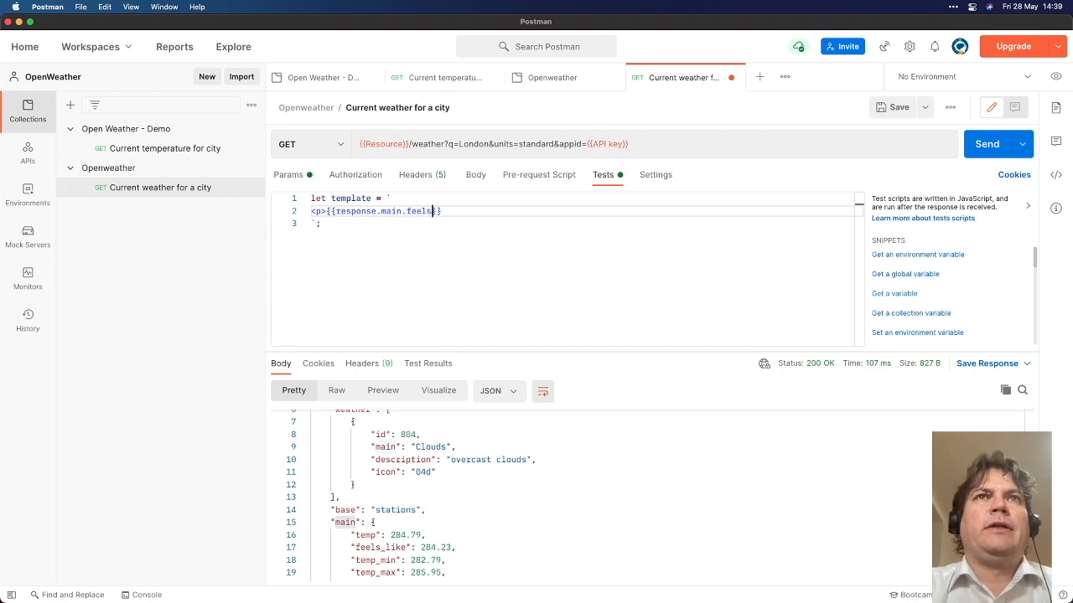
type("e}}")
type("</p")
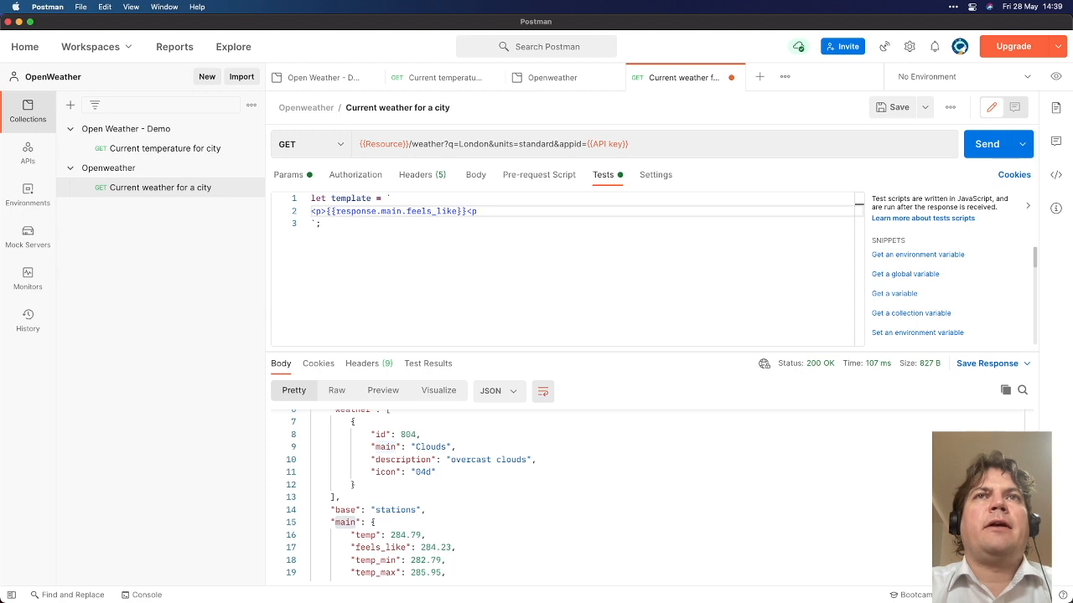
type(">")
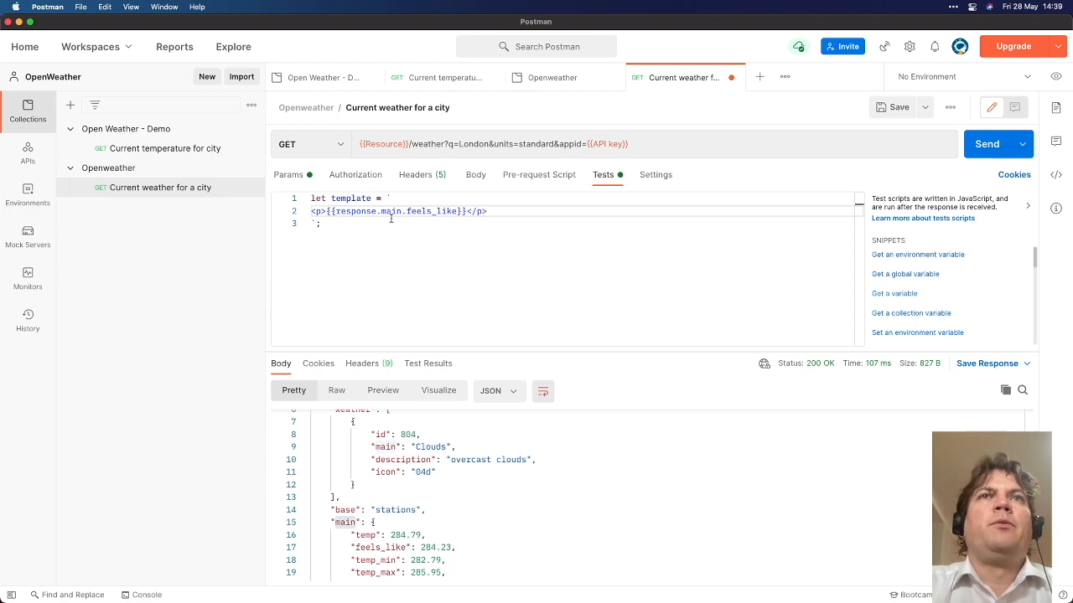
key("Down")
key("Return")
key("Return")
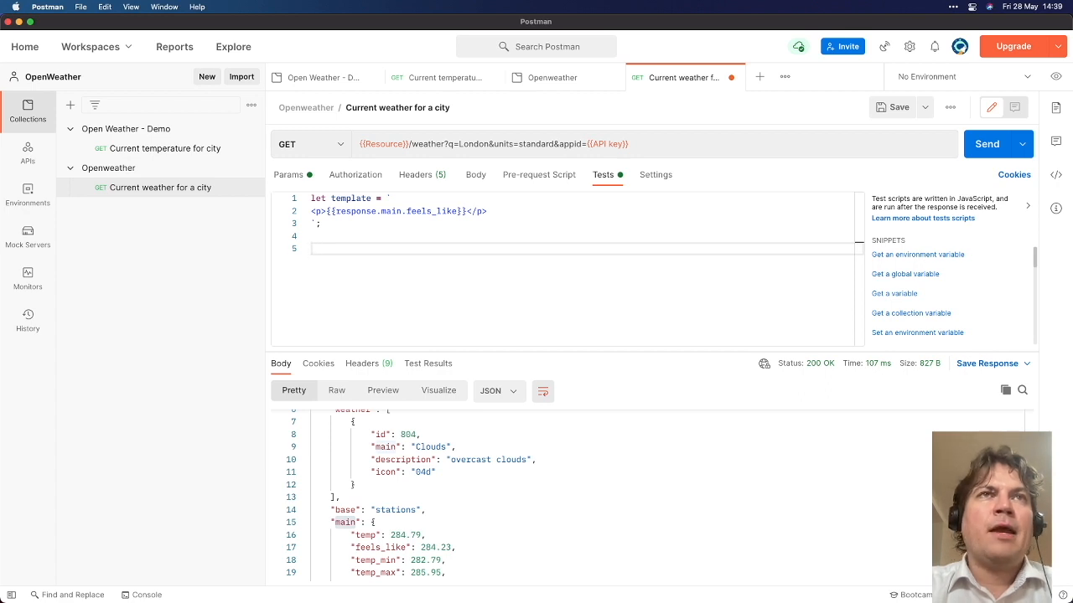
Add pm.visualizer.set(template, { response: pm.response.json() }) to the Tests script and resend
type("pm")
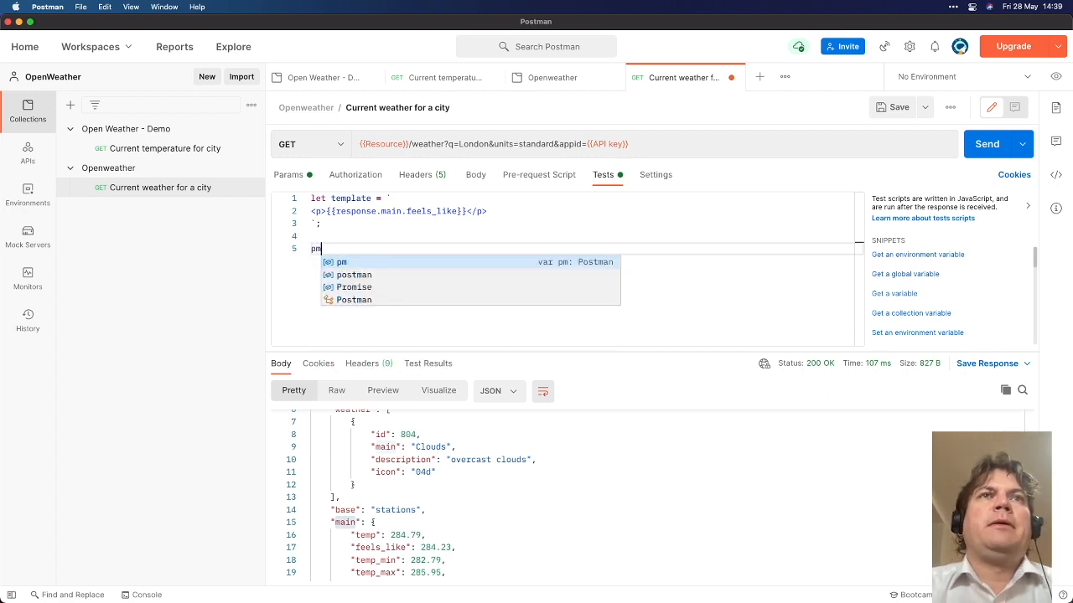
type(".vi")
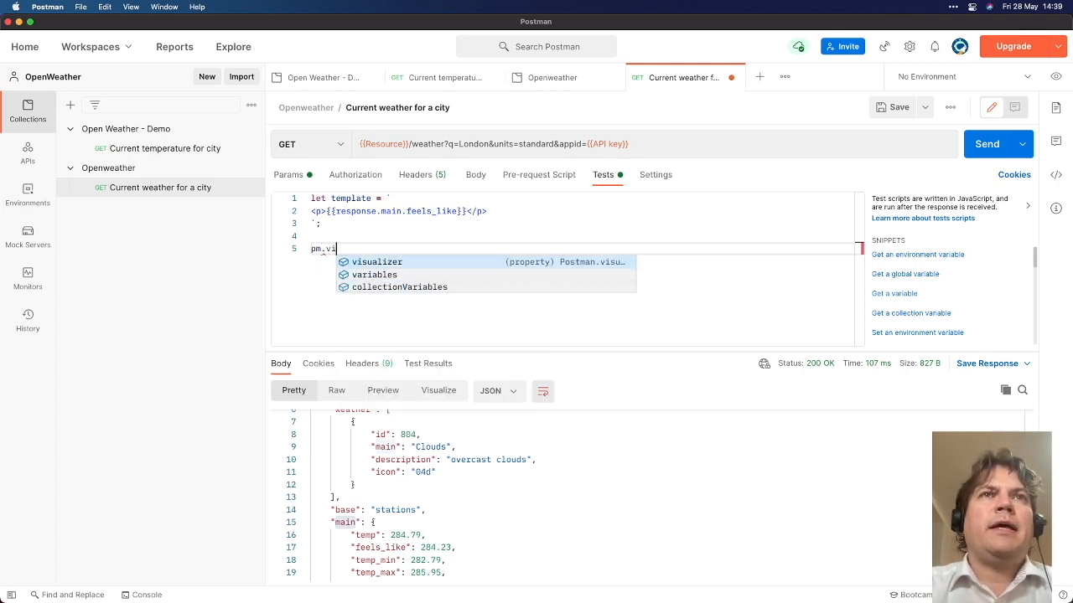
key("Return")
type(".")
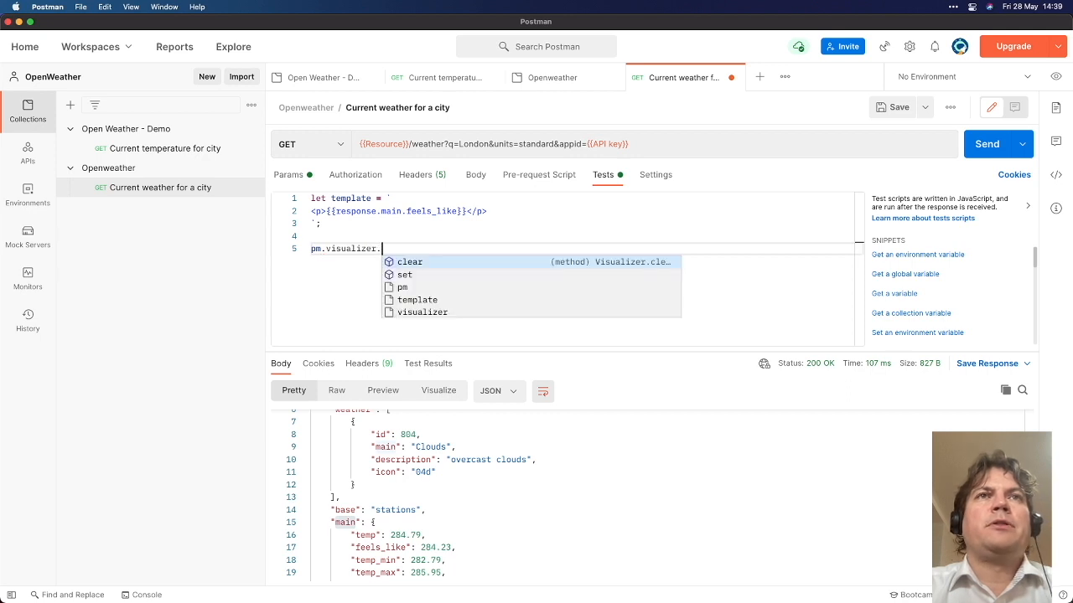
type("set(templ")
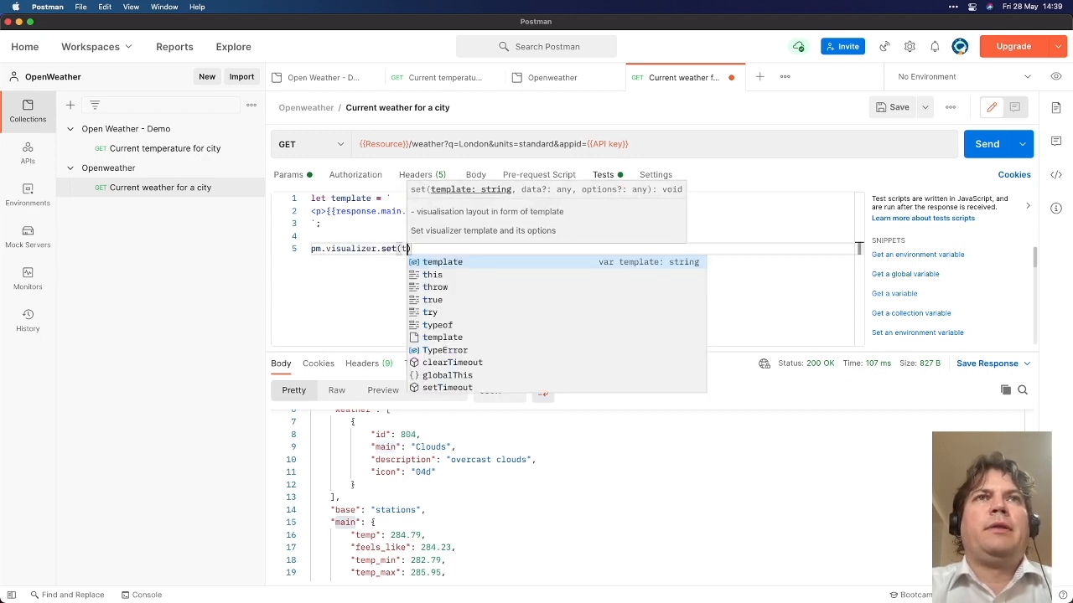
key("BackSpace")
key("BackSpace")
key("BackSpace")
key("BackSpace")
key("BackSpace")
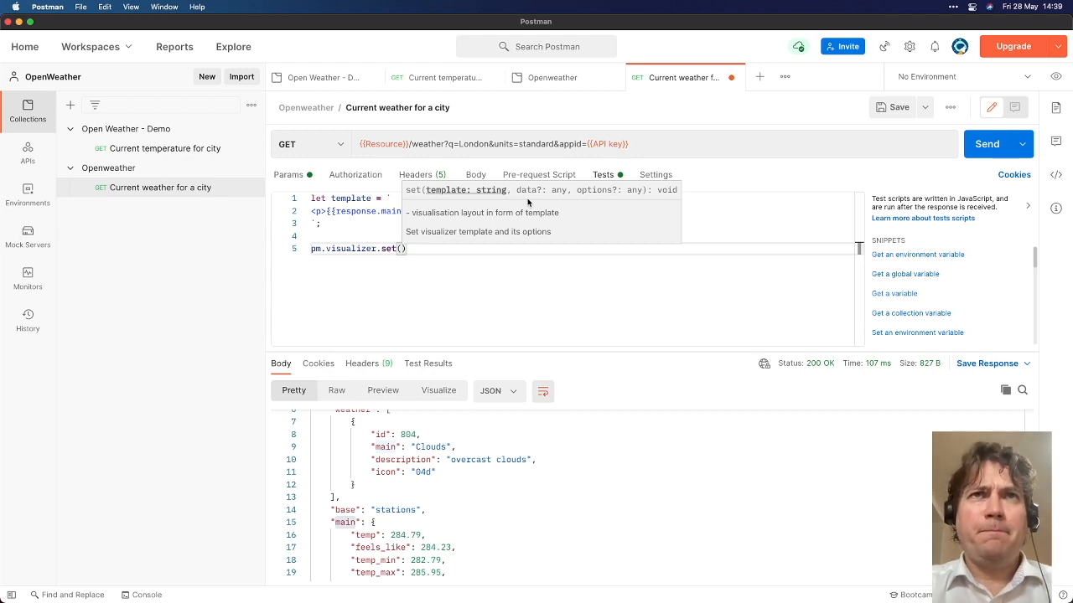
type("template, ")
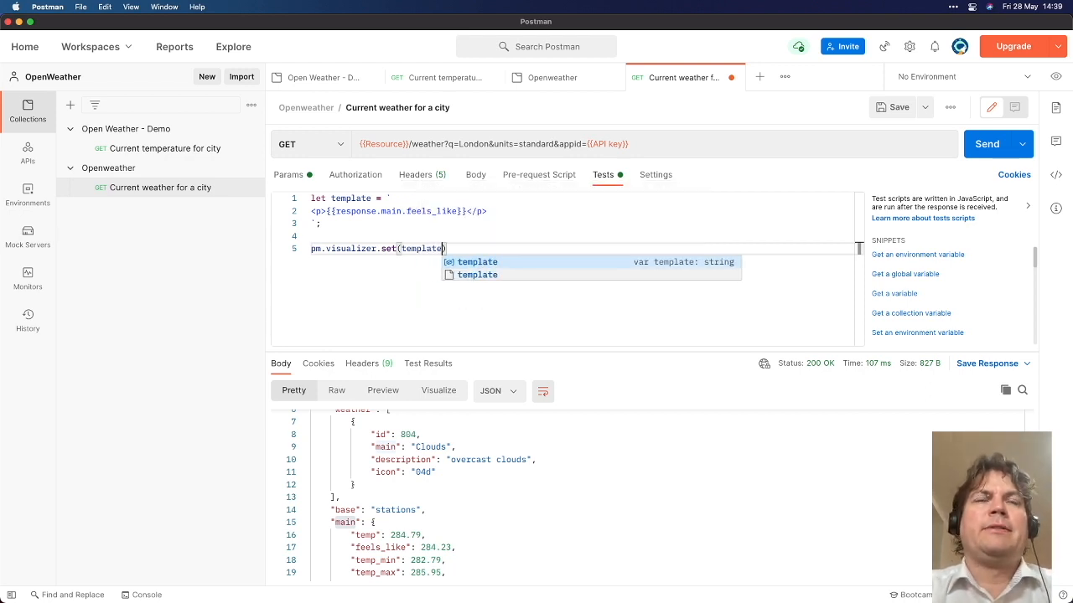
type("{")
key("Return")
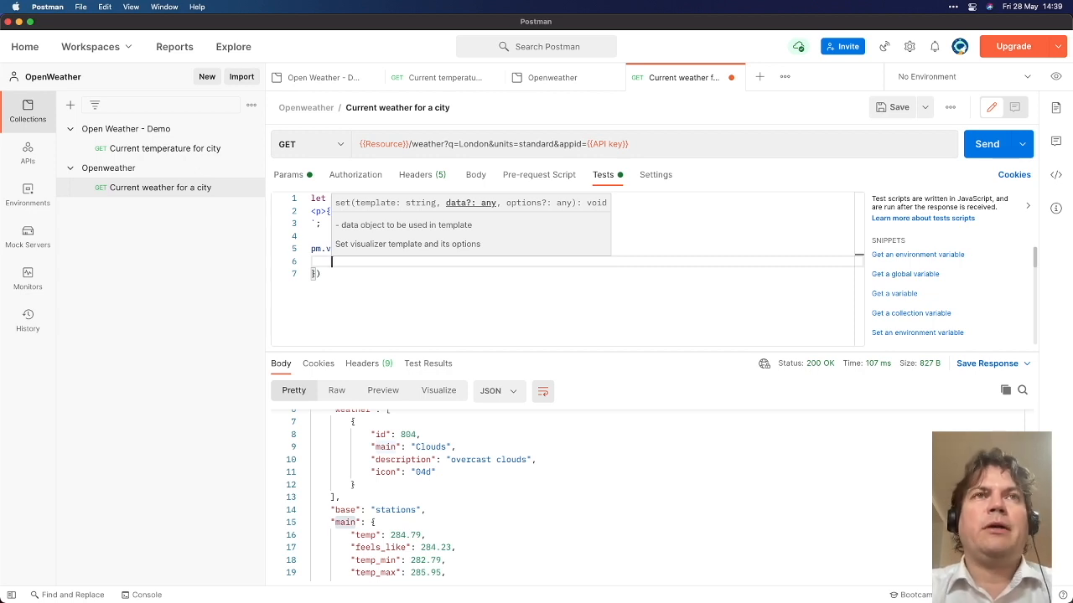
type("response: ")
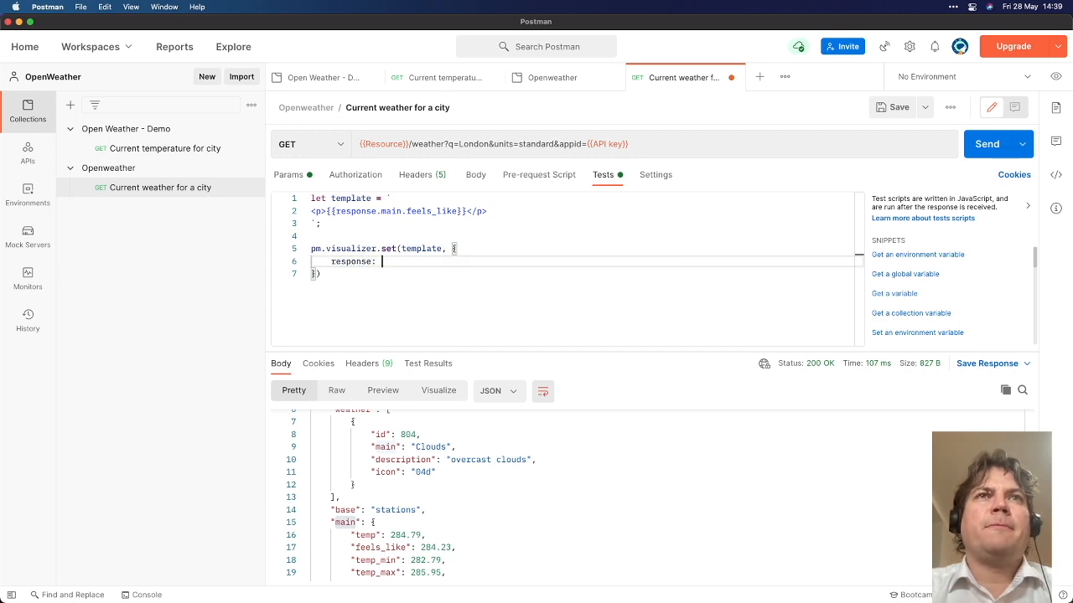
type("rep")
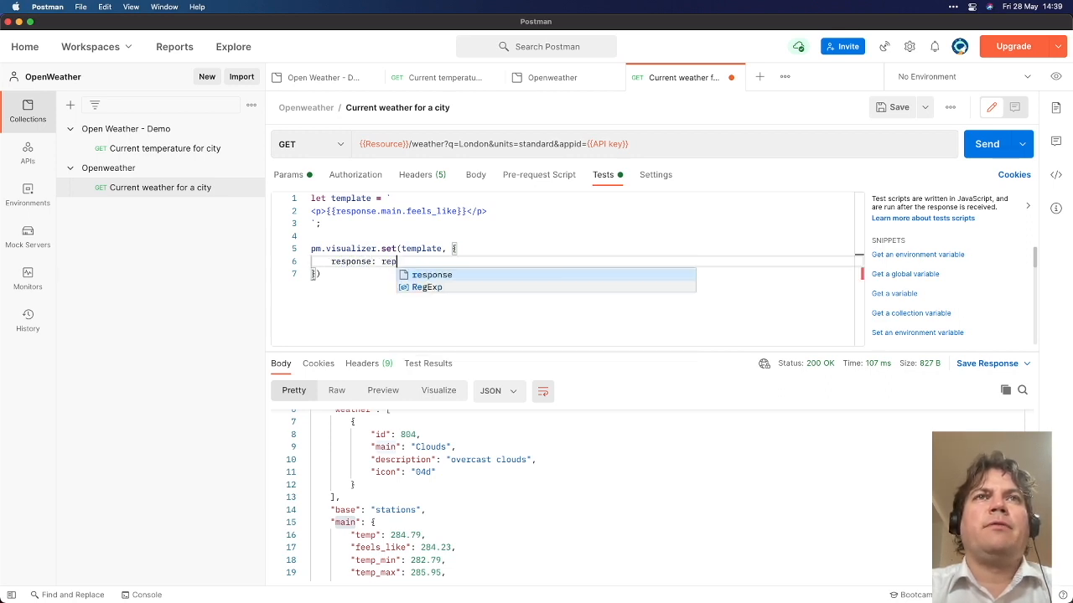
key("BackSpace")
key("BackSpace")
key("BackSpace")
type("pm.re")
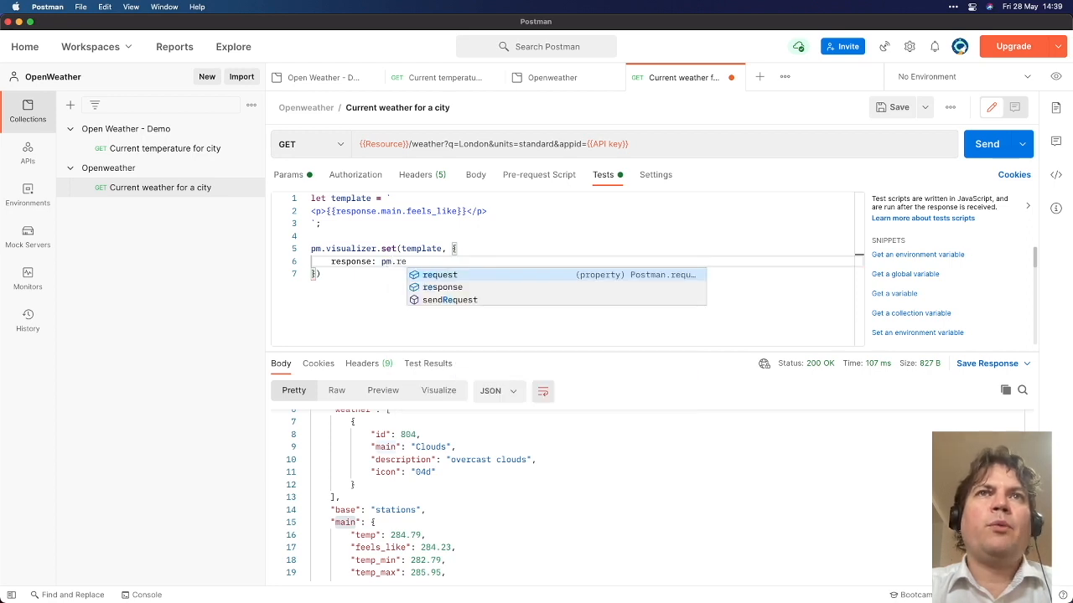
key("Down")
key("Return")
type(".j")
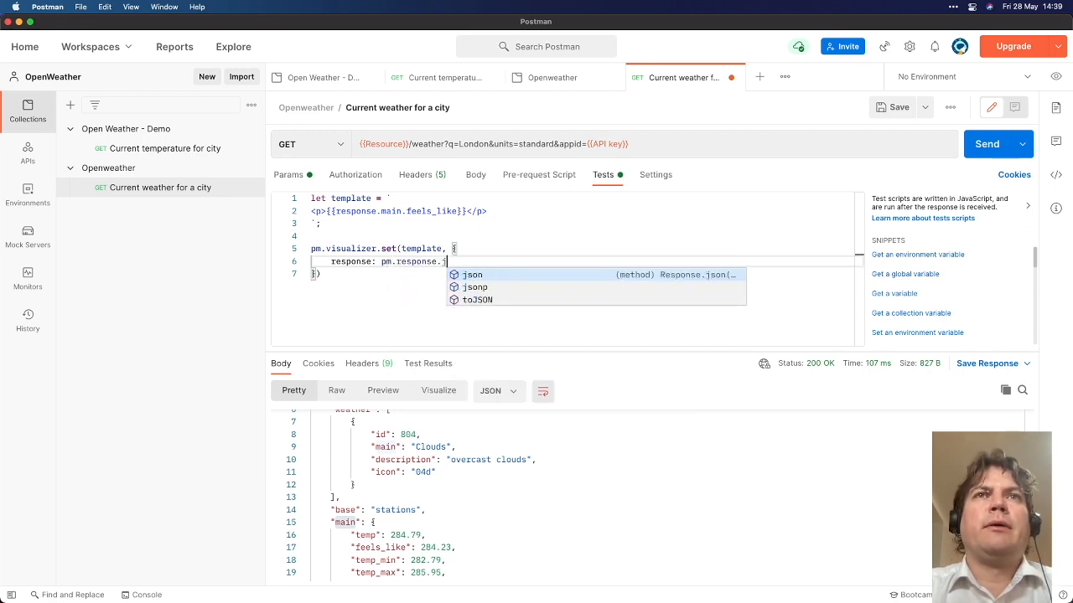
type("son()")
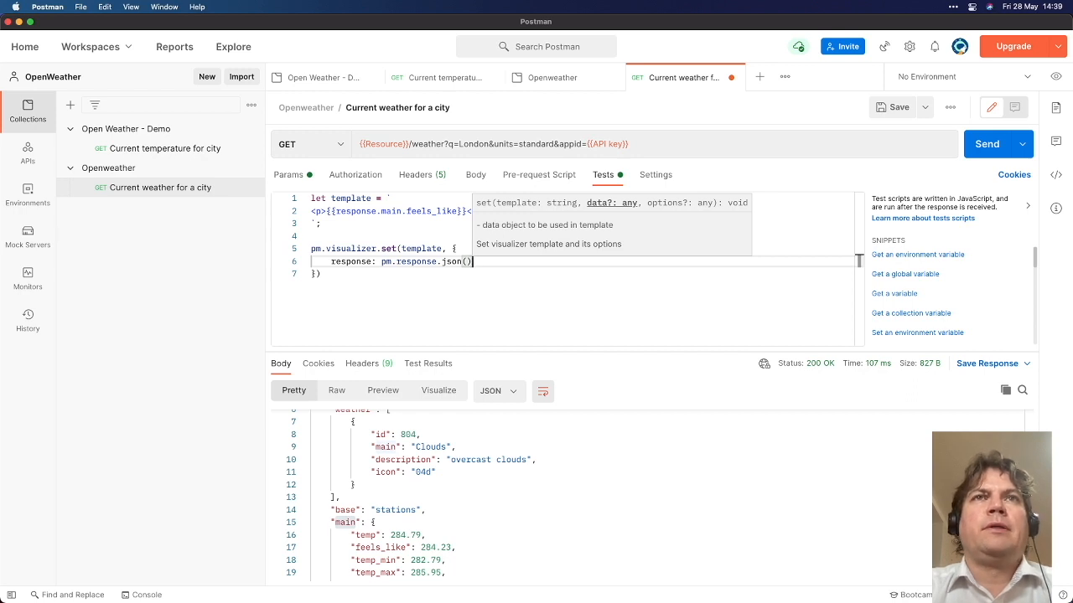
key("super+Return")
View the rendered feels-like value, then change units from standard to metric and resend, showing 11.42
left_click(442, 392)
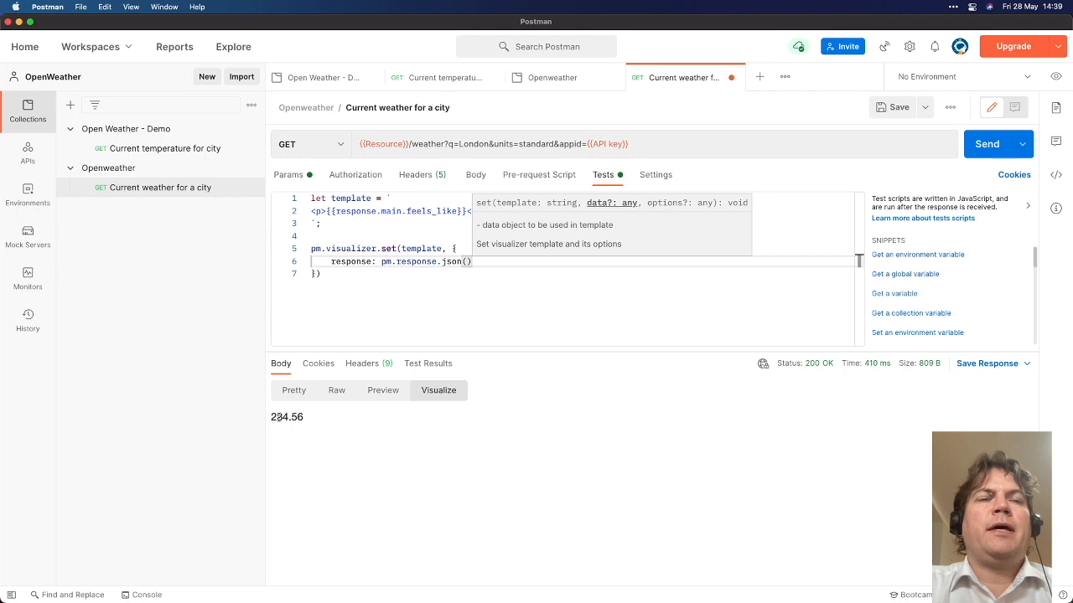
left_click(303, 175)
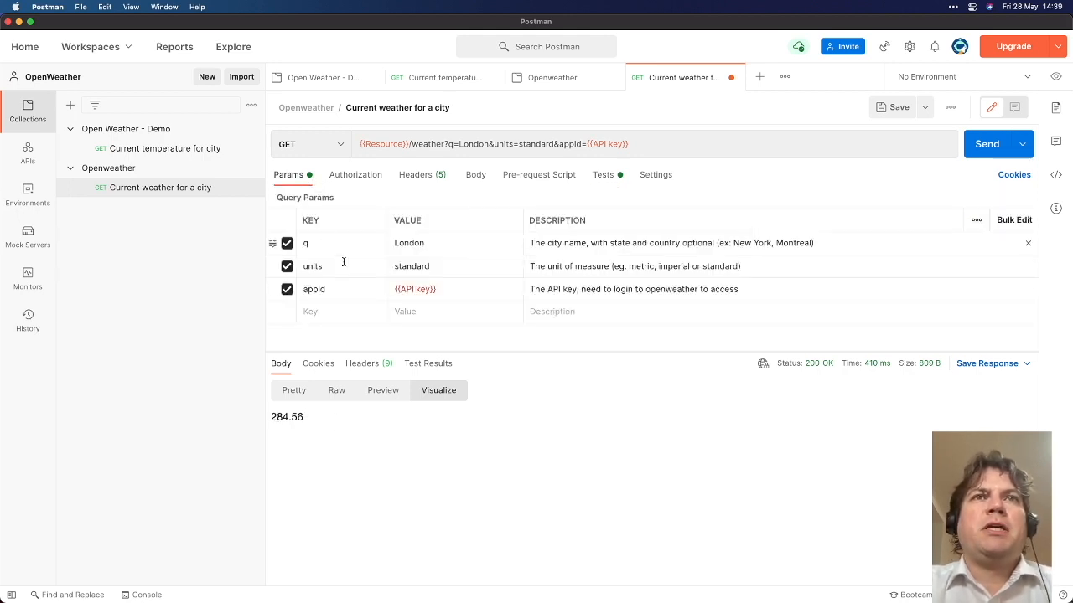
left_click(431, 267)
double_click(431, 267)
type("metric")
key("super+Return")
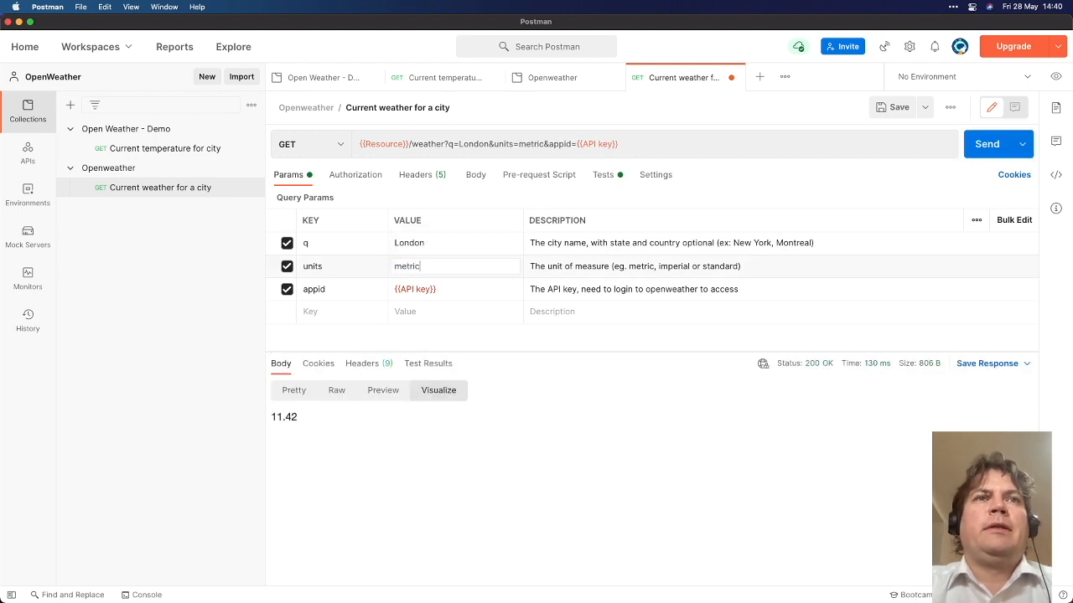
left_click(607, 181)
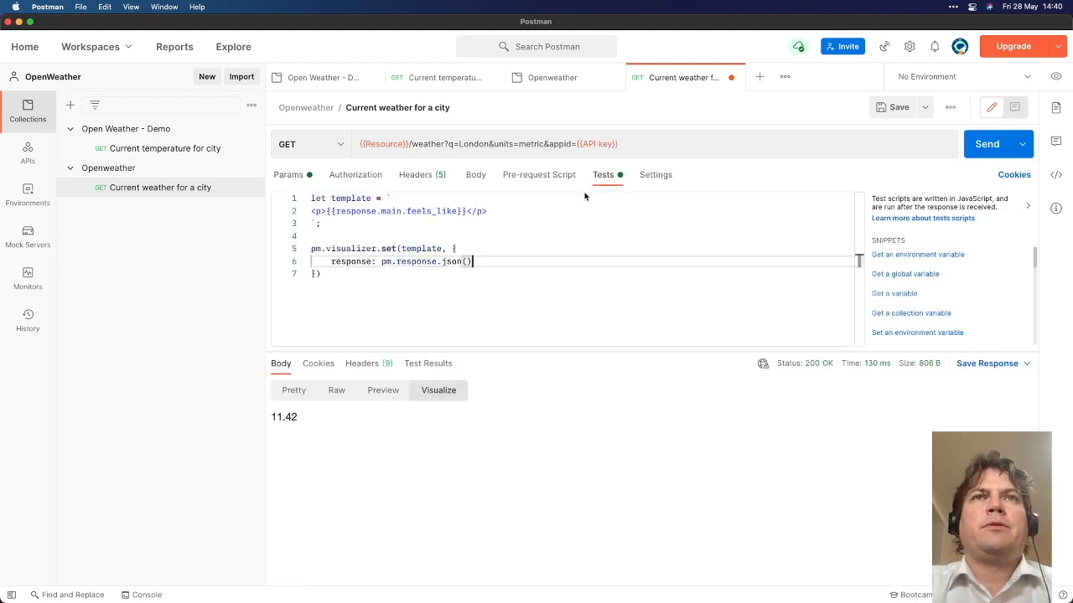
Insert a °C symbol right after the {{response.main.feels_like}} placeholder
left_click(476, 212)
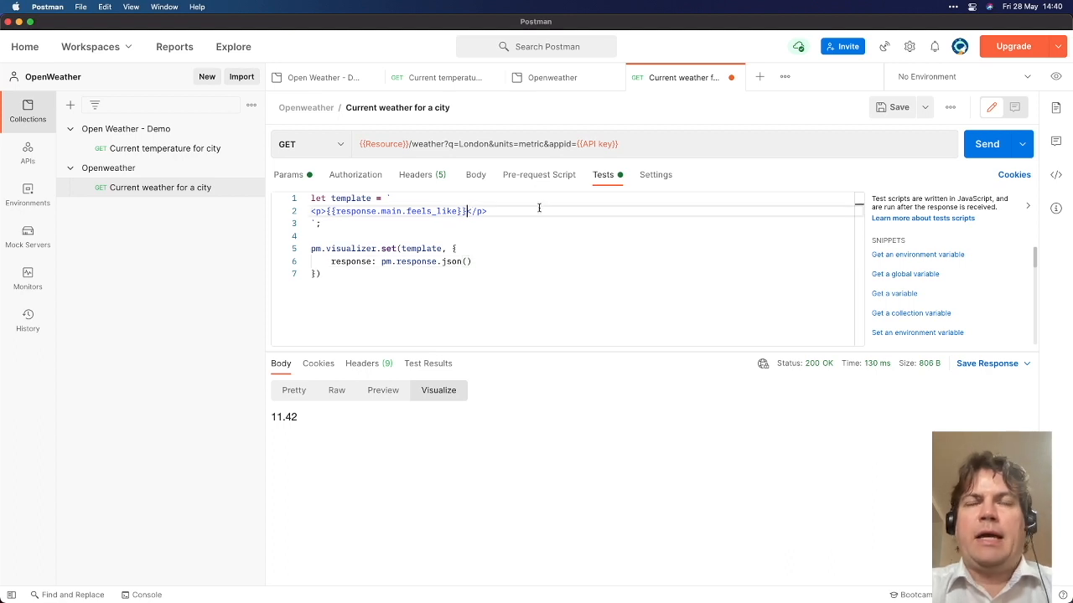
key("ctrl+super+space")
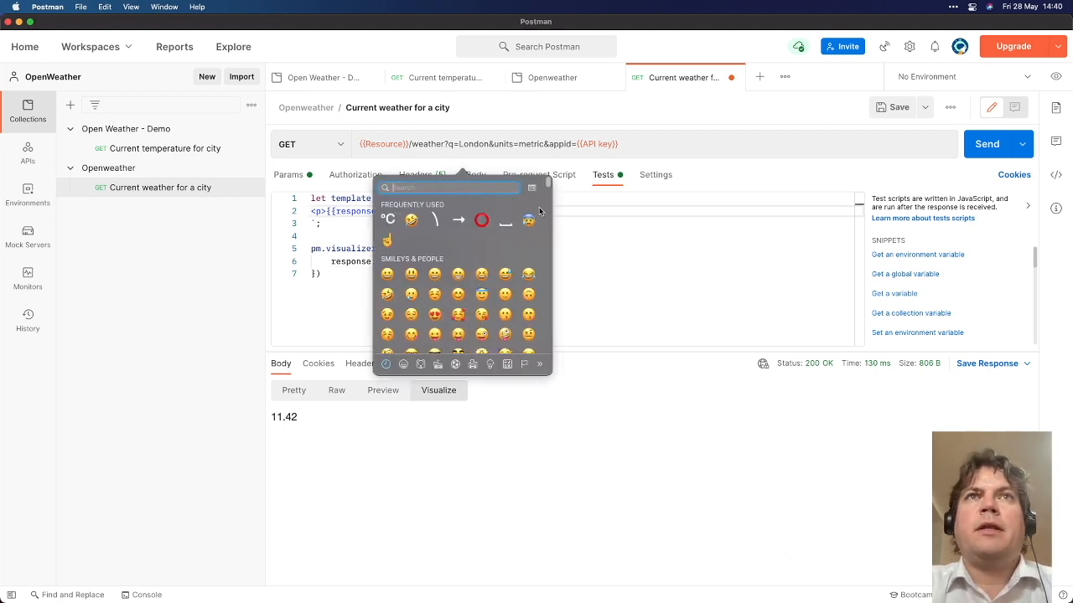
left_click(387, 220)
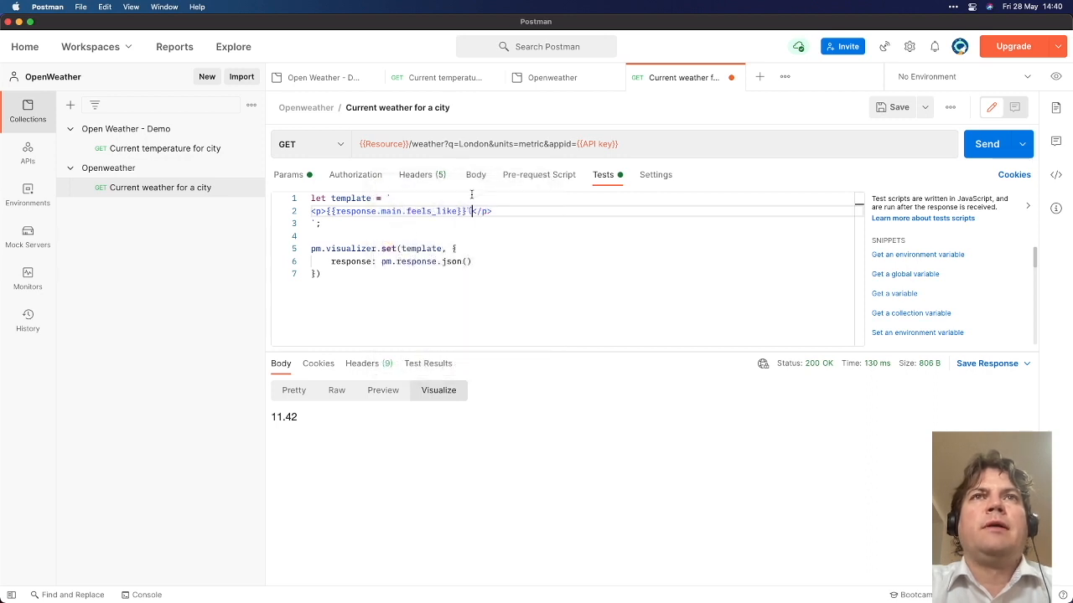
left_click(301, 390)
scroll(438, 470, "down", 10)
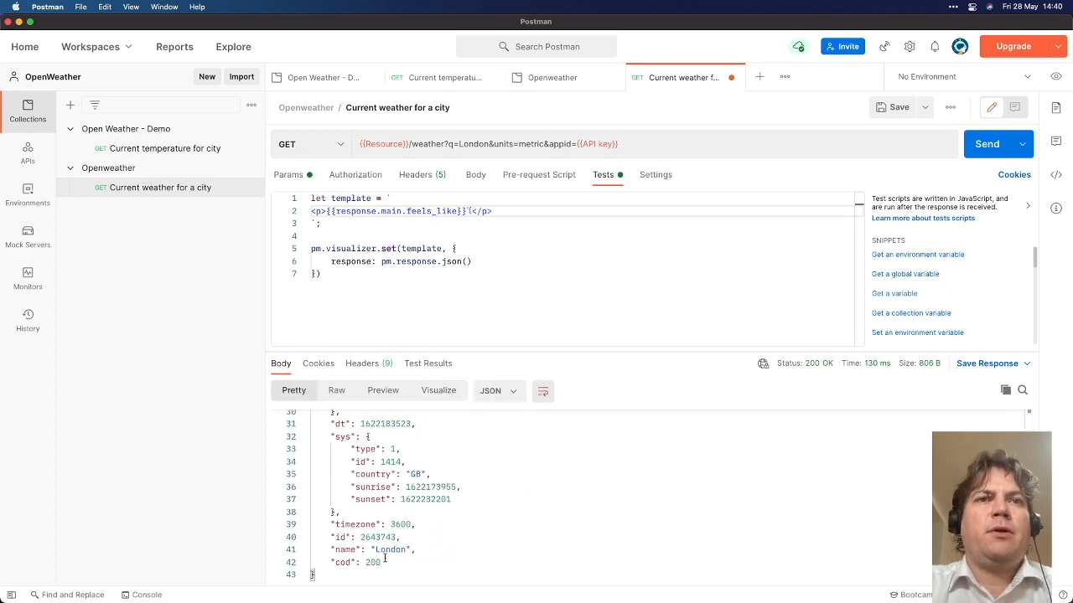
double_click(350, 547)
left_click(328, 213)
type("{{")
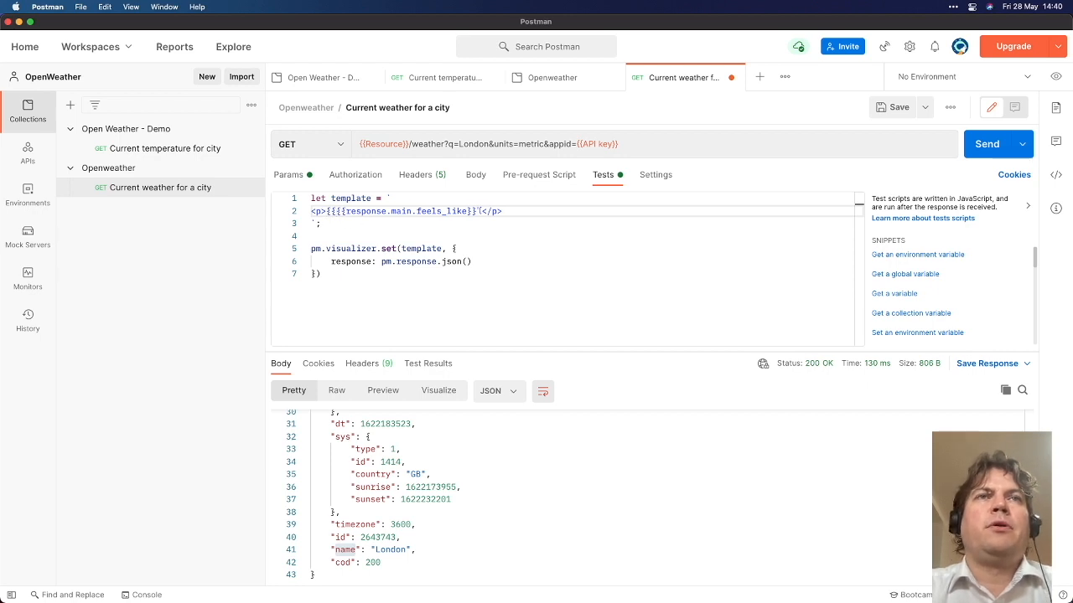
type("reponse.name}},")
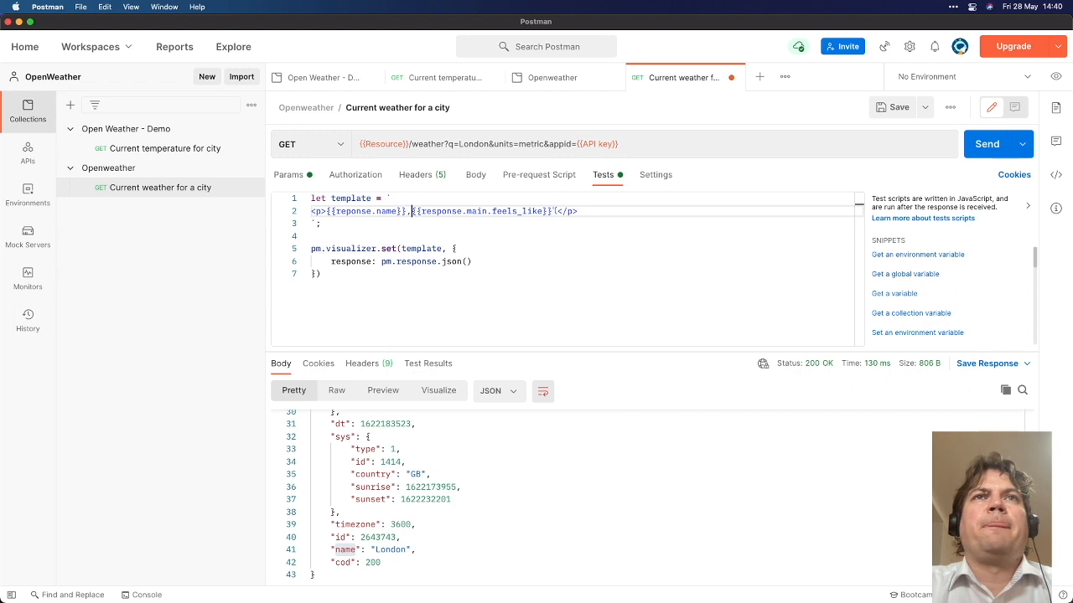
key("super+Return")
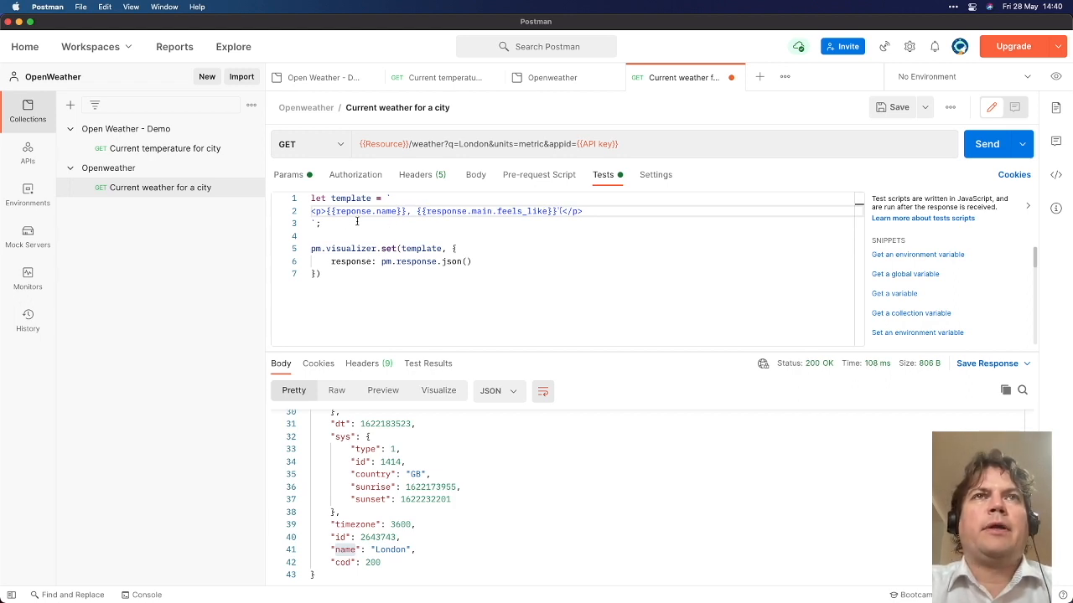
left_click(438, 390)
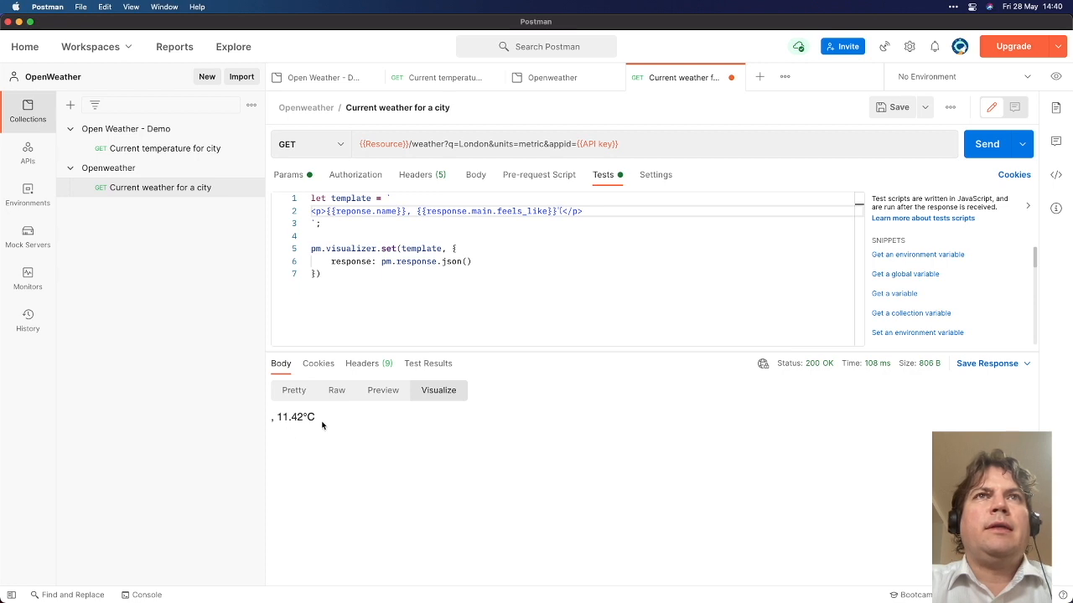
left_click(344, 212)
type("s")
key("super+Return")
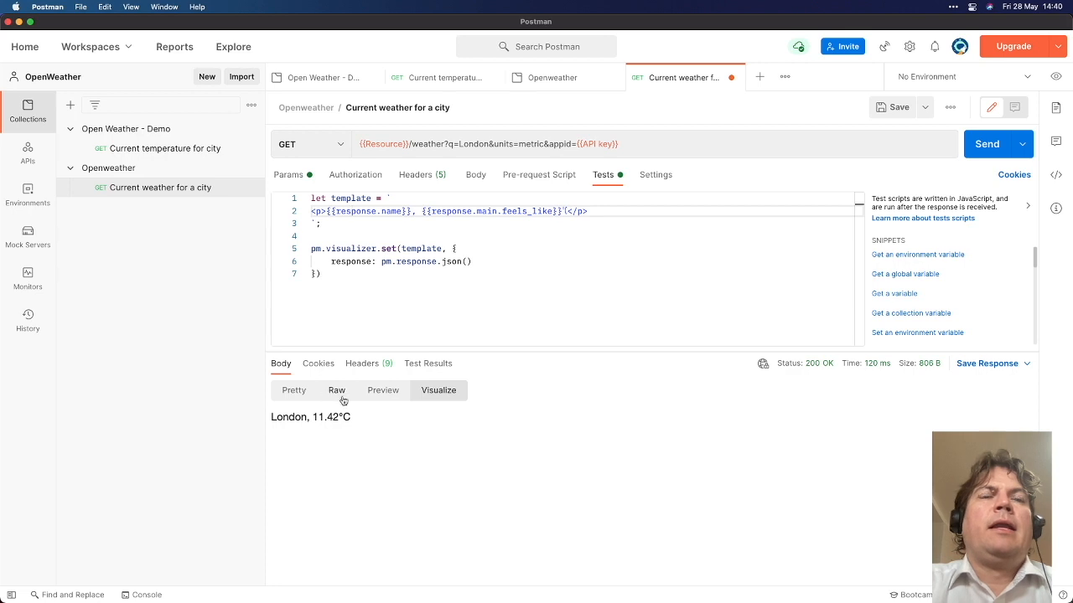
left_click(294, 390)
scroll(422, 493, "down", 2)
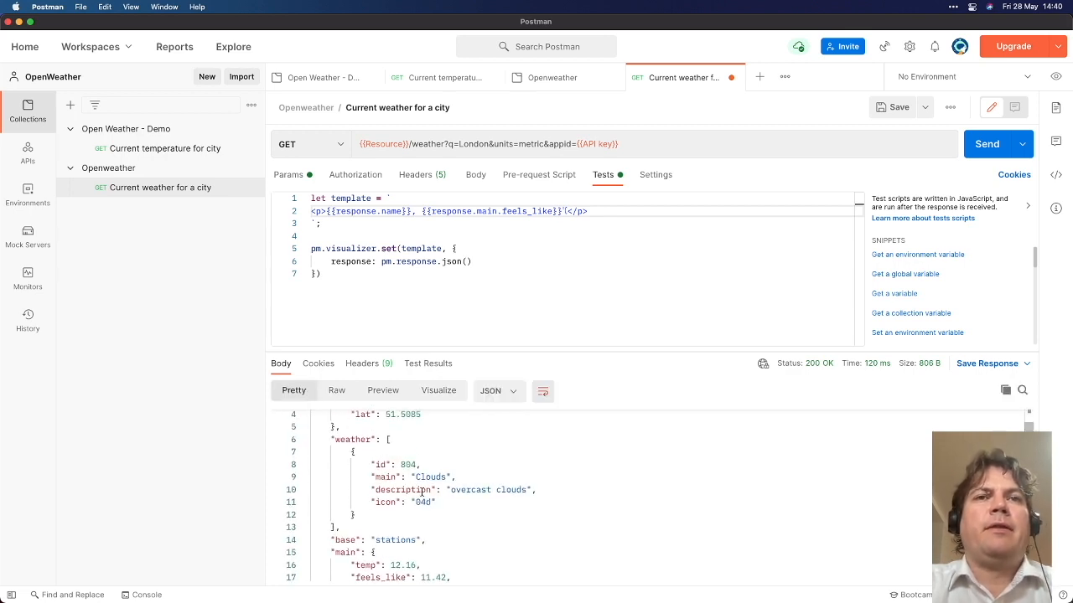
left_click_drag(456, 450, 527, 451)
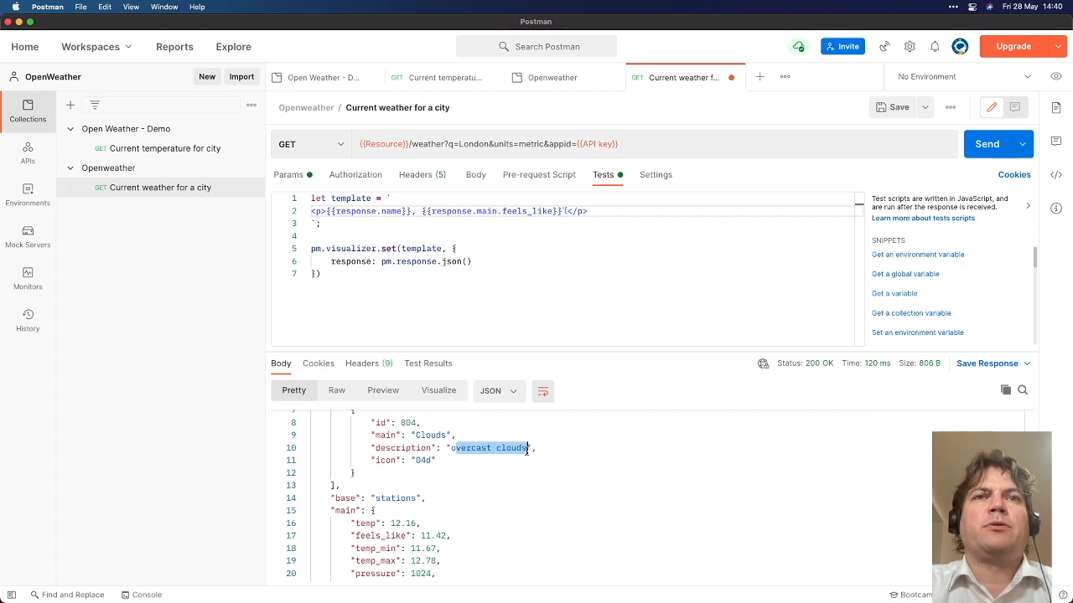
scroll(467, 474, "down", 2)
scroll(436, 460, "up", 2)
left_click(416, 453)
double_click(417, 452)
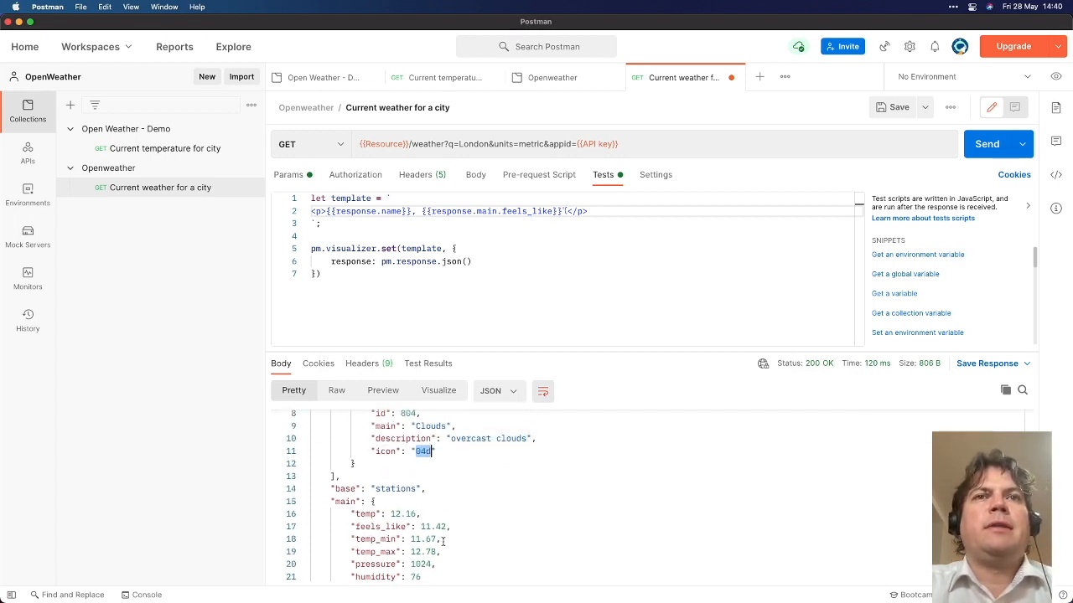
scroll(440, 520, "down", 6)
scroll(437, 525, "down", 2)
scroll(442, 511, "up", 10)
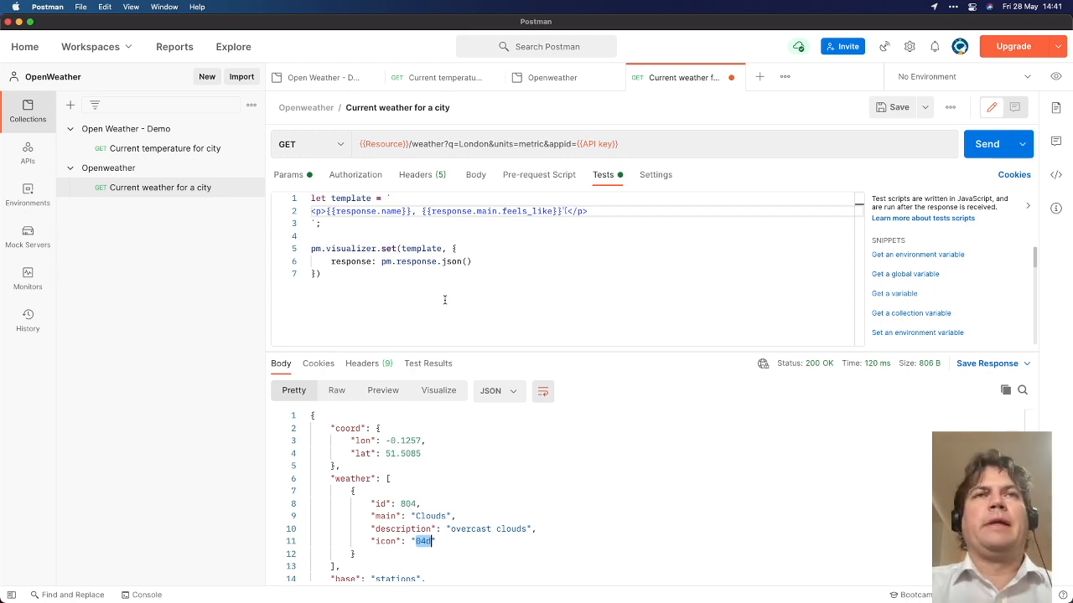
left_click_drag(391, 298, 310, 198)
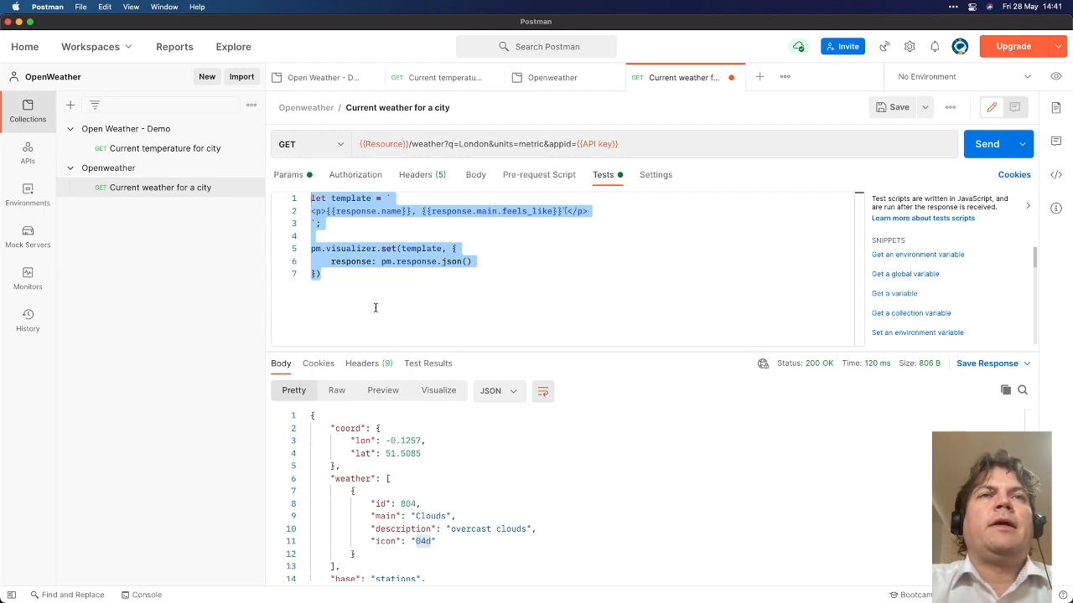
left_click(307, 179)
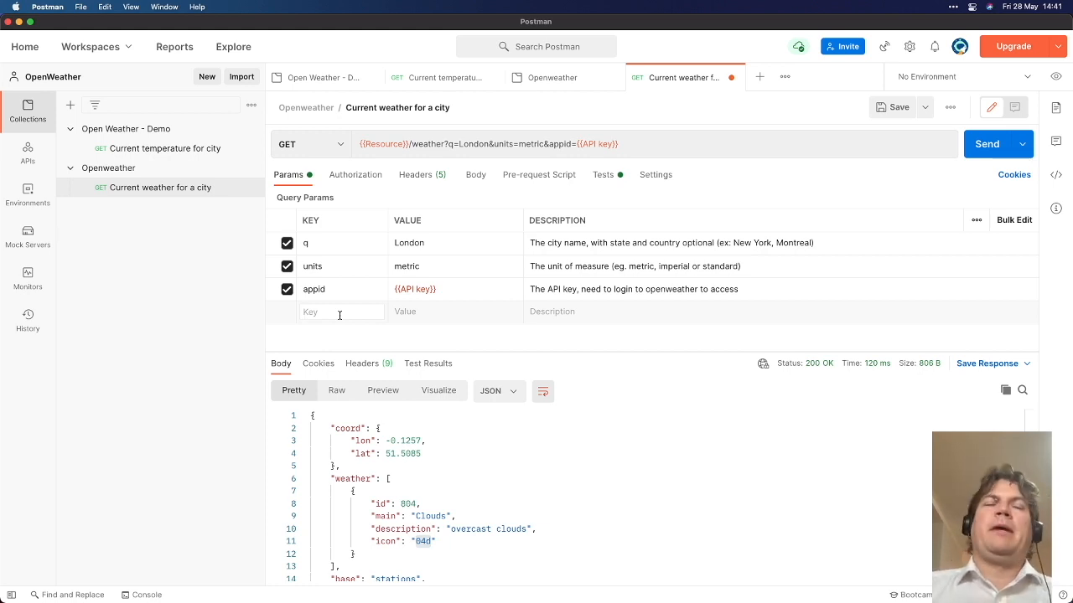
left_click(339, 314)
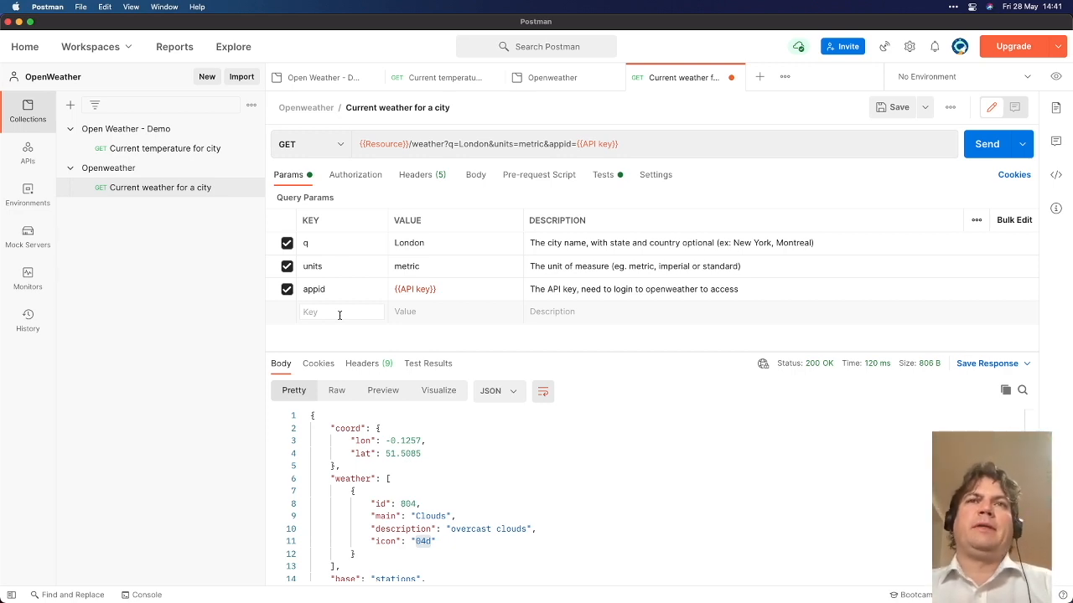
type("c")
key("BackSpace")
type("lang")
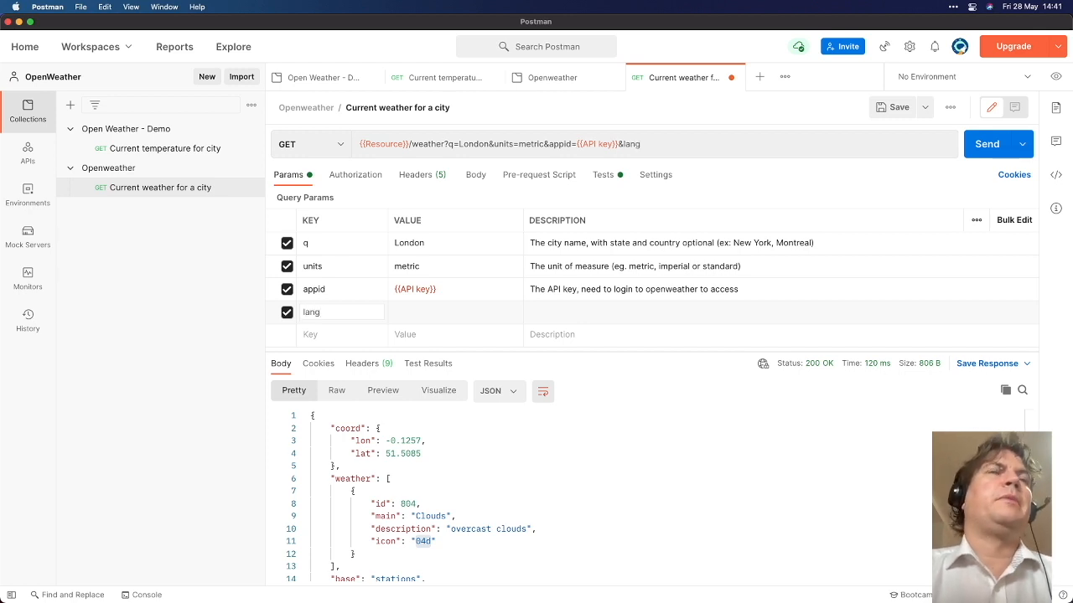
key("Tab")
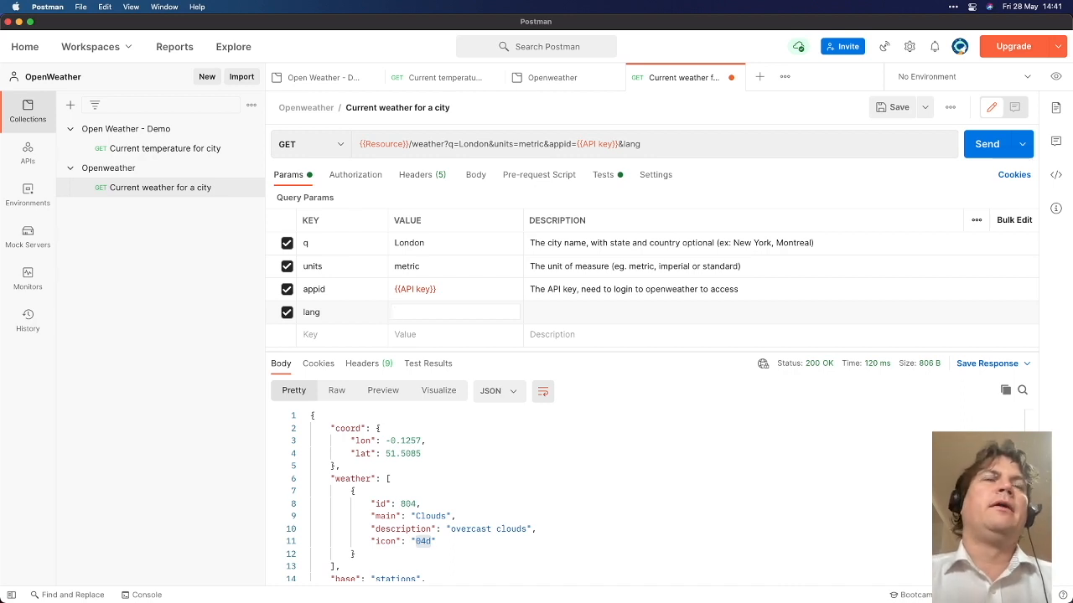
type("ja")
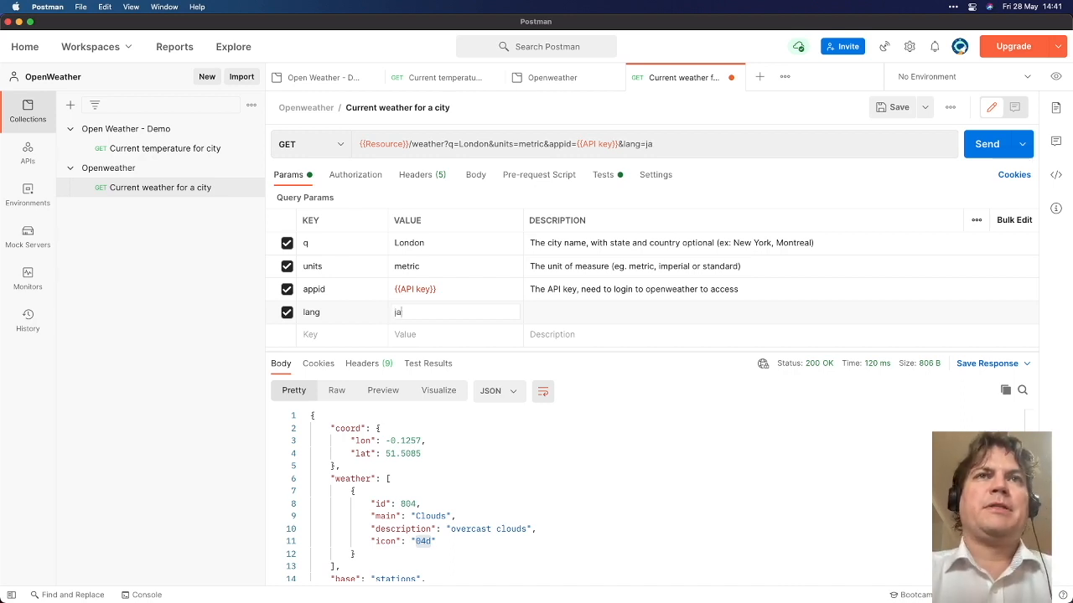
key("super+s")
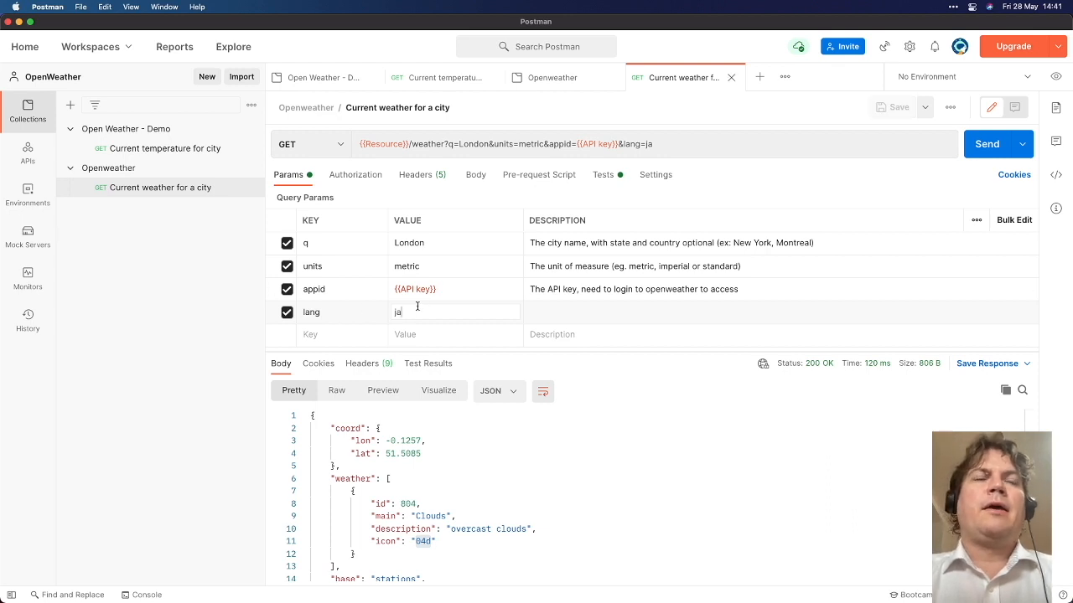
key("super+Return")
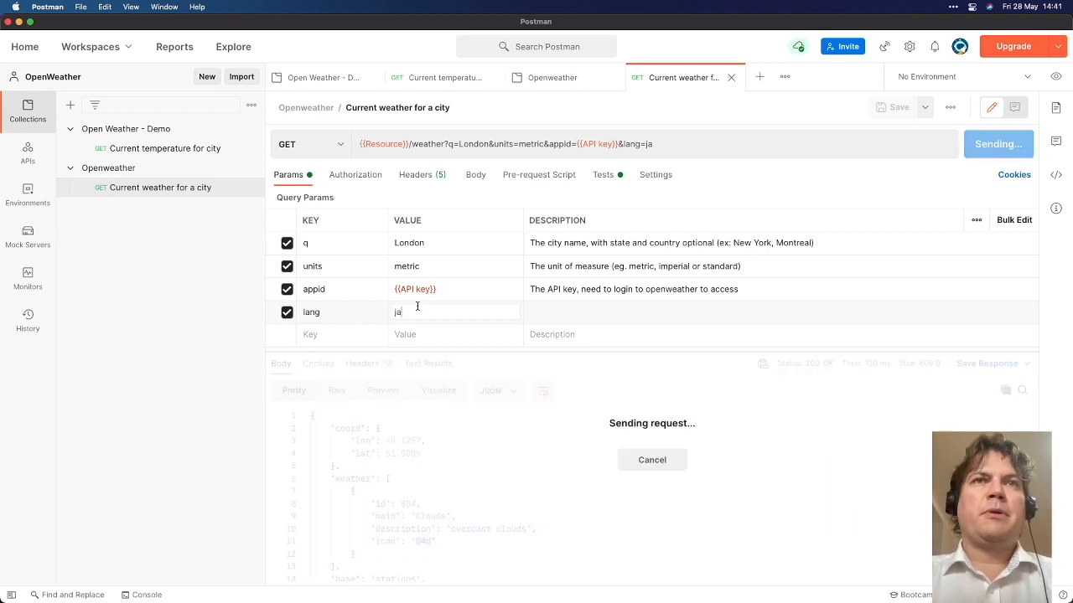
left_click(439, 390)
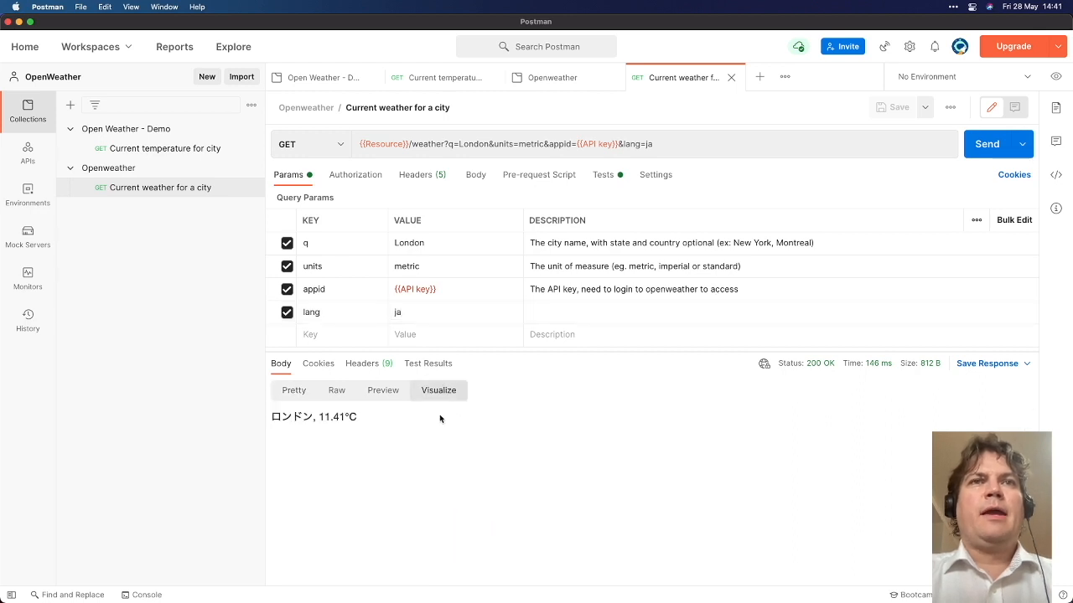
double_click(431, 241)
type("T")
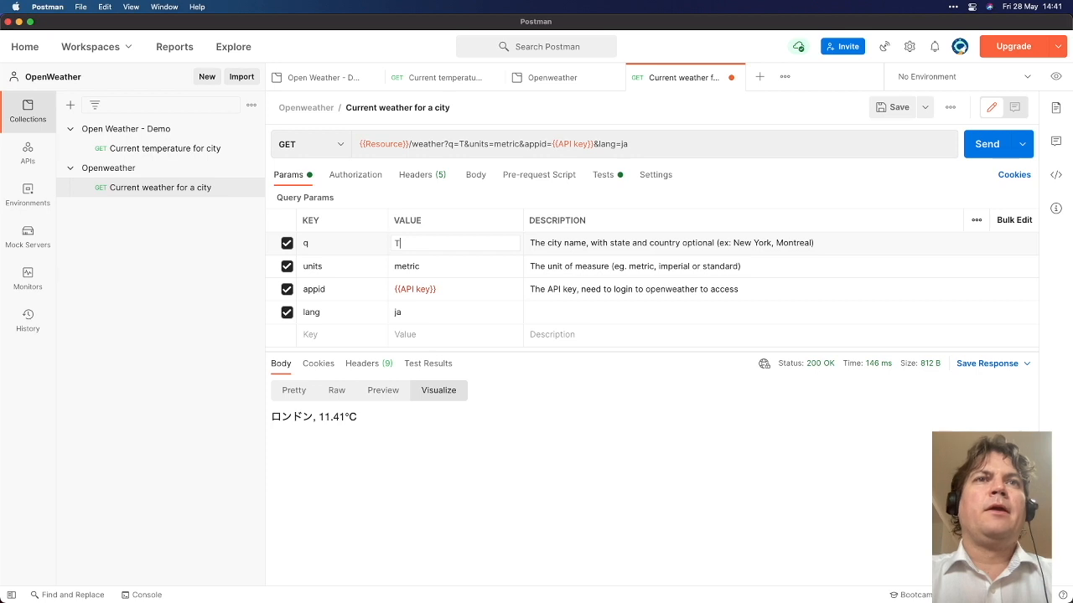
type("okyo")
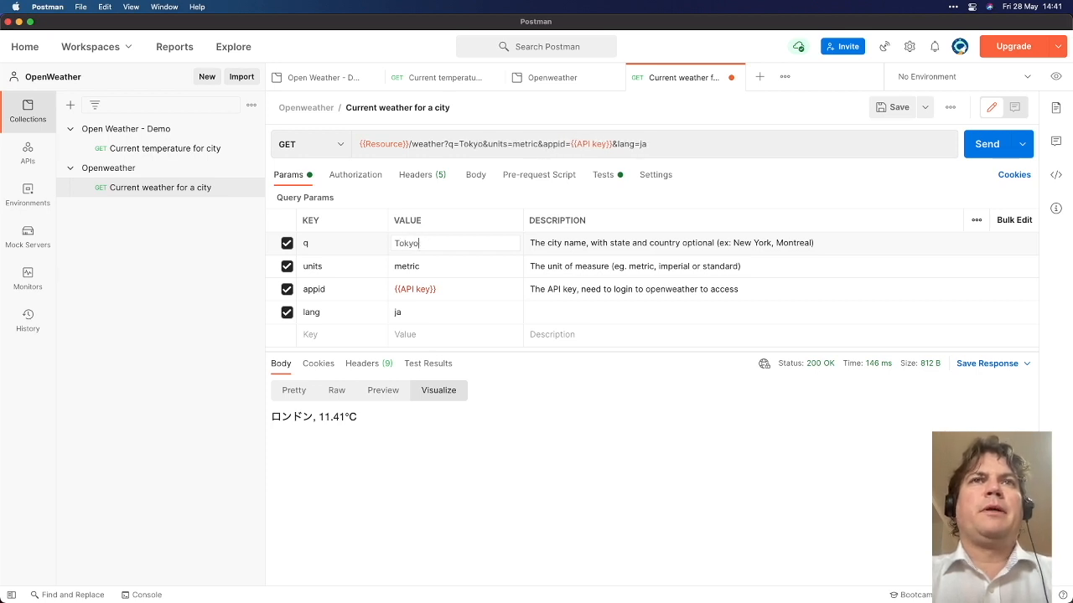
key("super+Return")
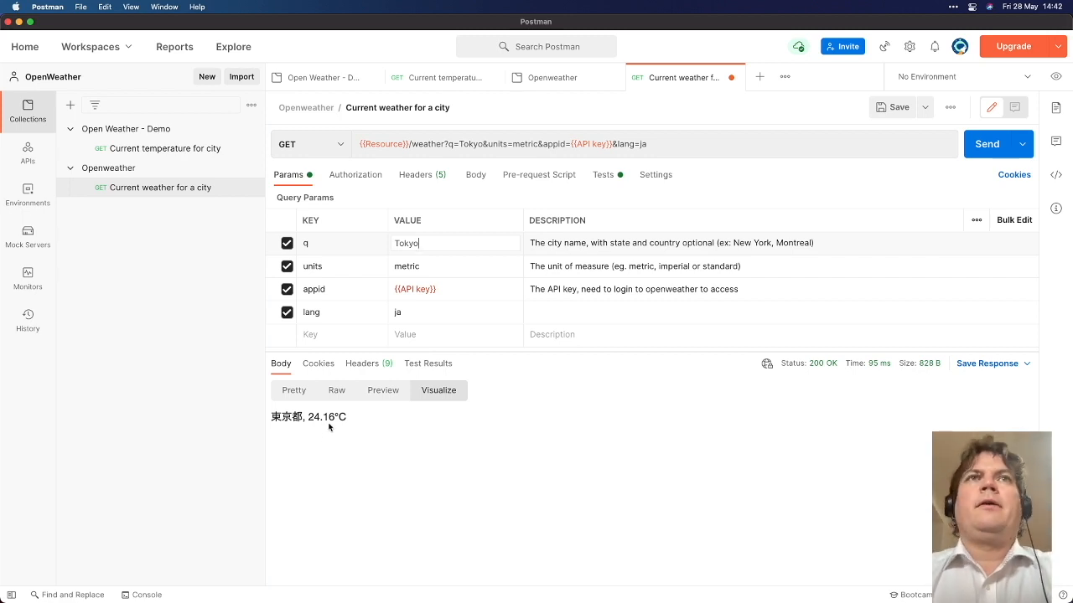
left_click(250, 170)
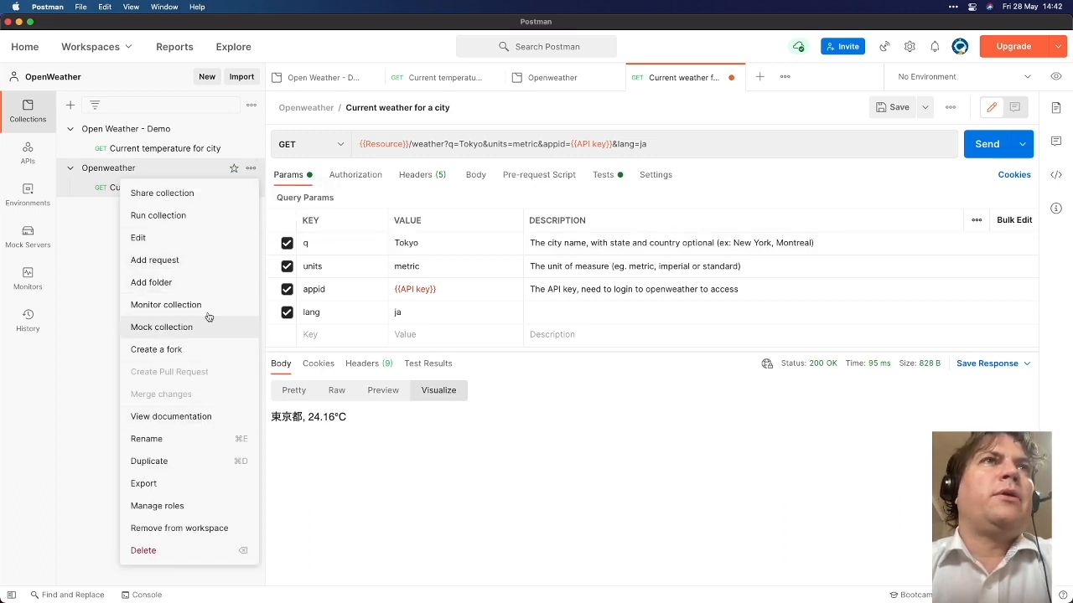
left_click(206, 195)
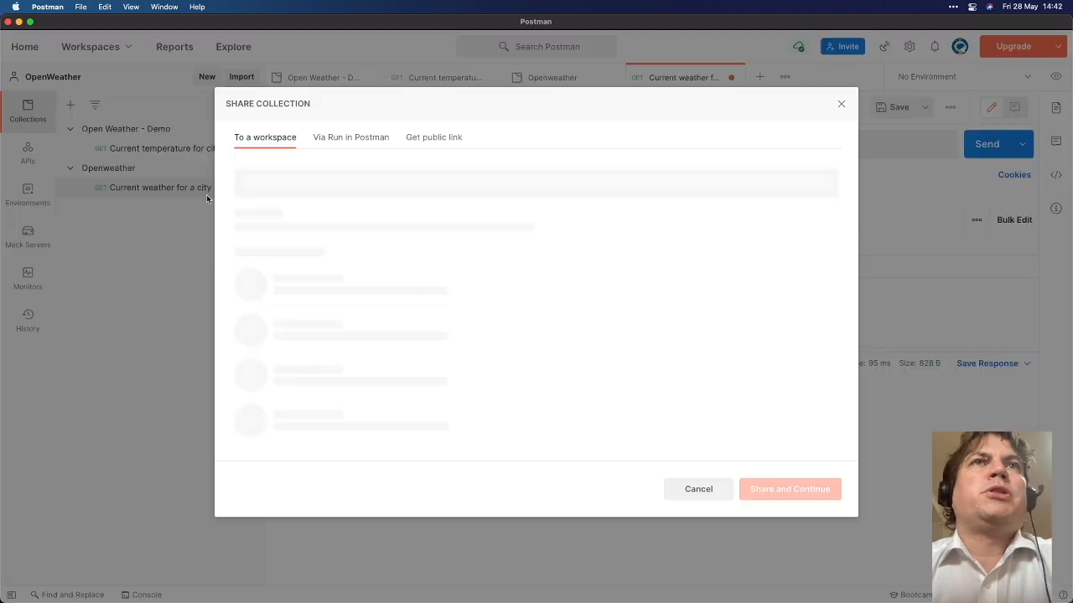
left_click(338, 142)
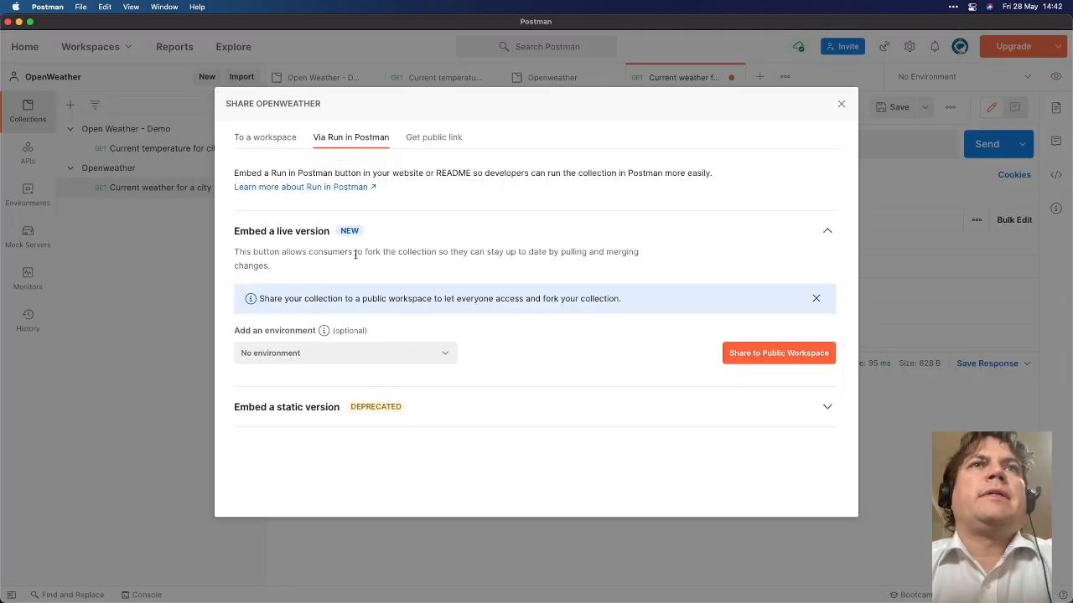
left_click(421, 142)
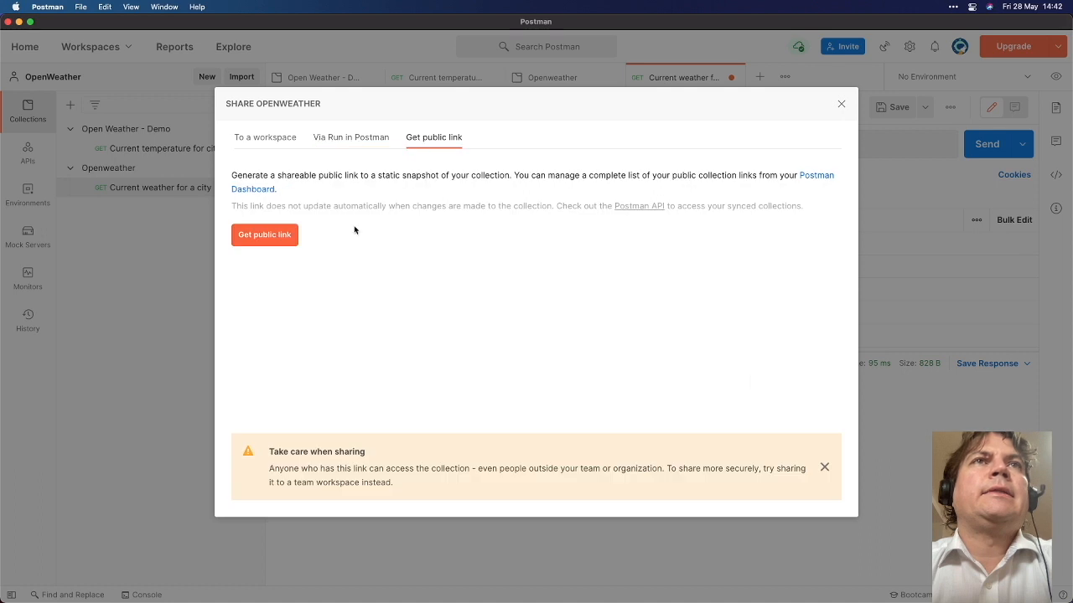
left_click(272, 240)
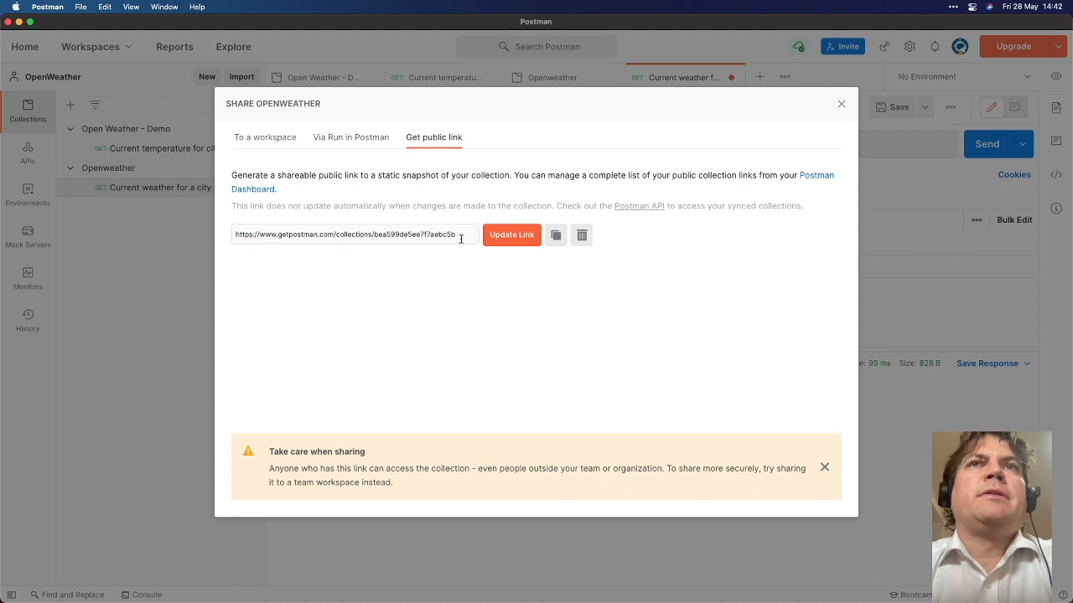
left_click(550, 235)
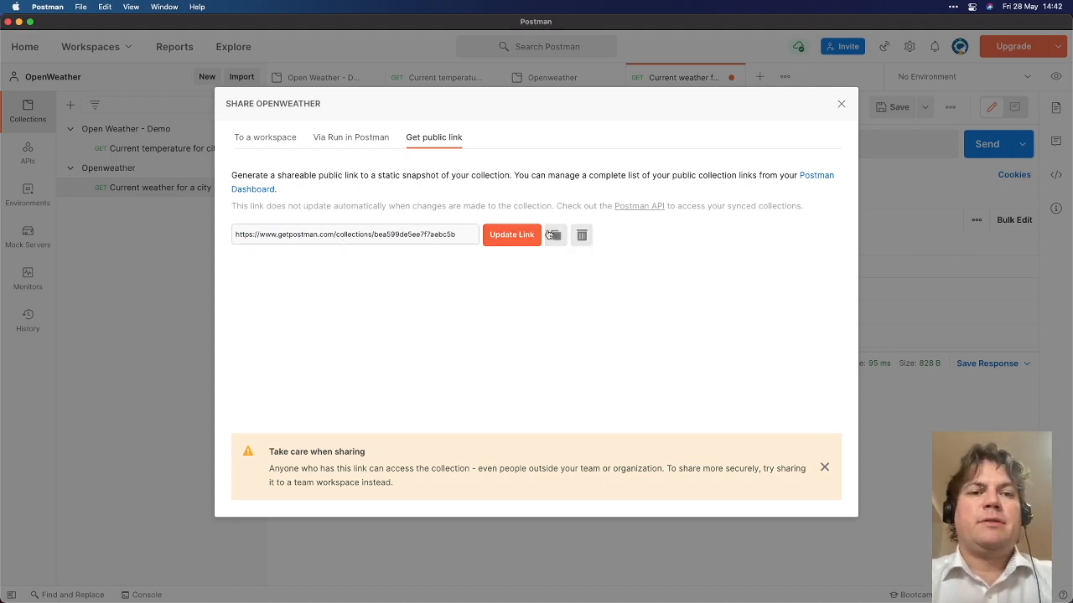
key("super+Tab")
key("super+t")
key("super+v")
key("Return")
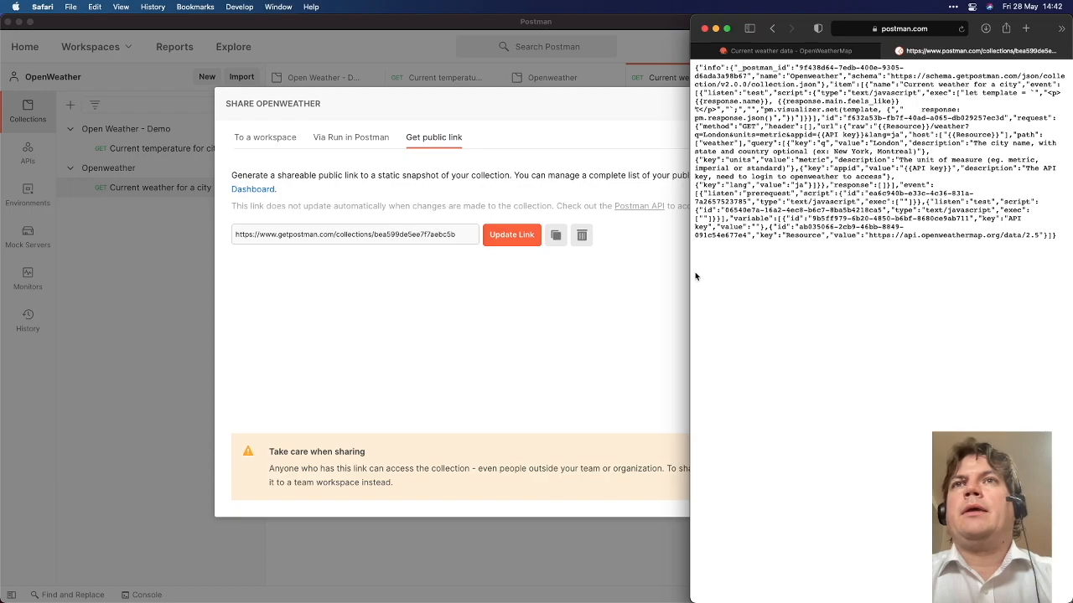
left_click_drag(690, 274, 2, 285)
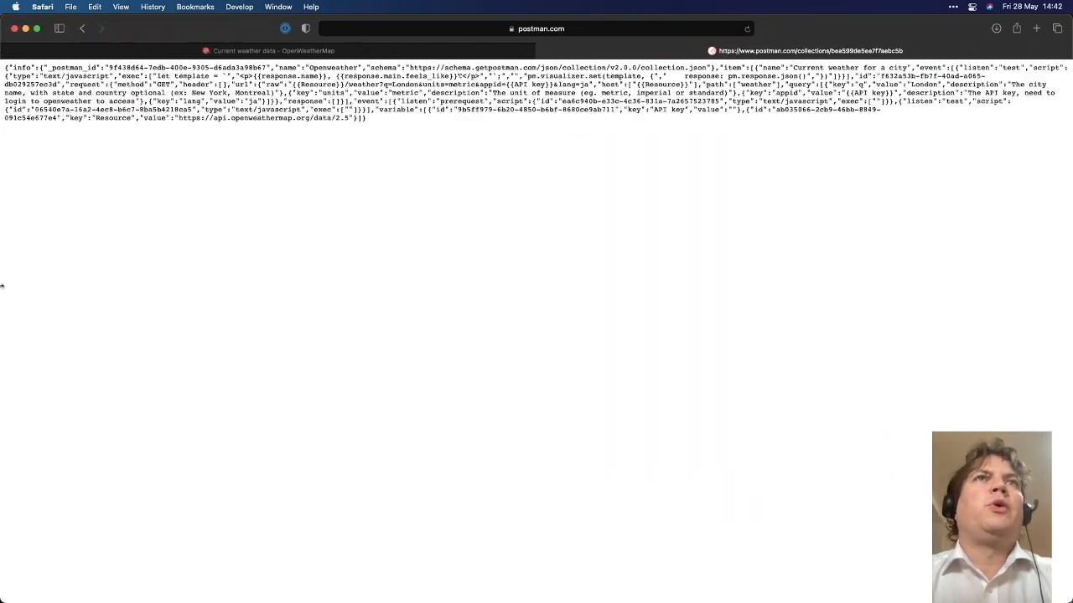
key("super+plus")
key("super+plus")
key("super+plus")
key("super+plus")
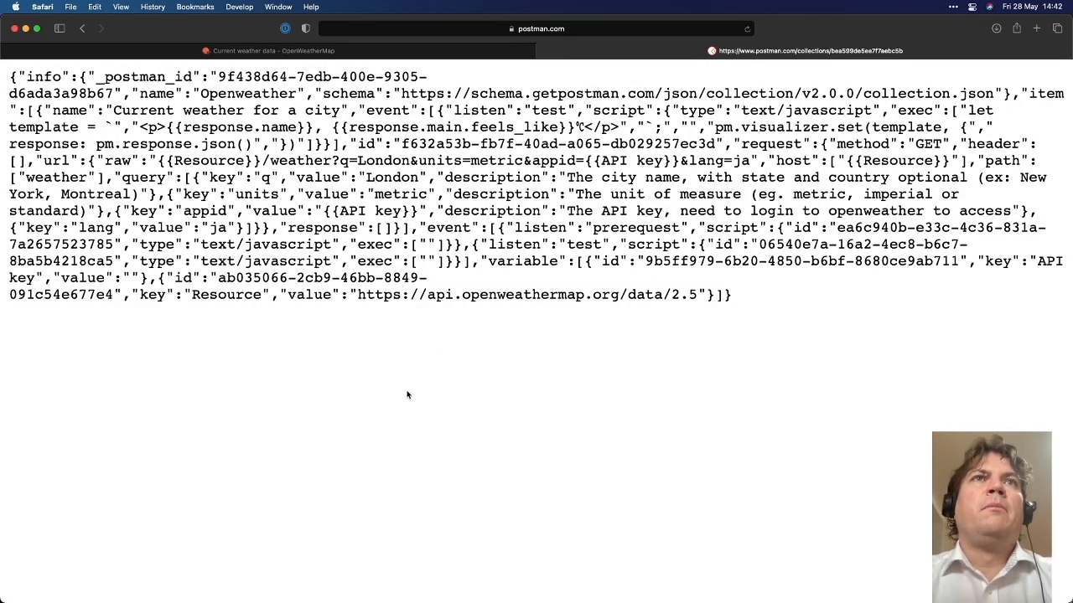
key("super+f")
type("API")
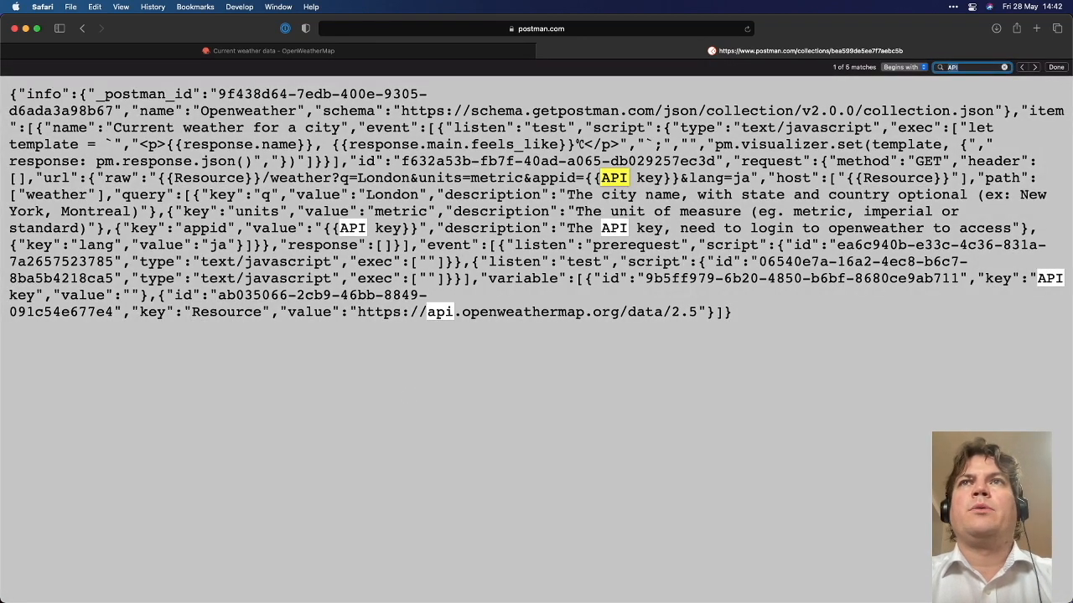
key("BackSpace")
key("BackSpace")
key("BackSpace")
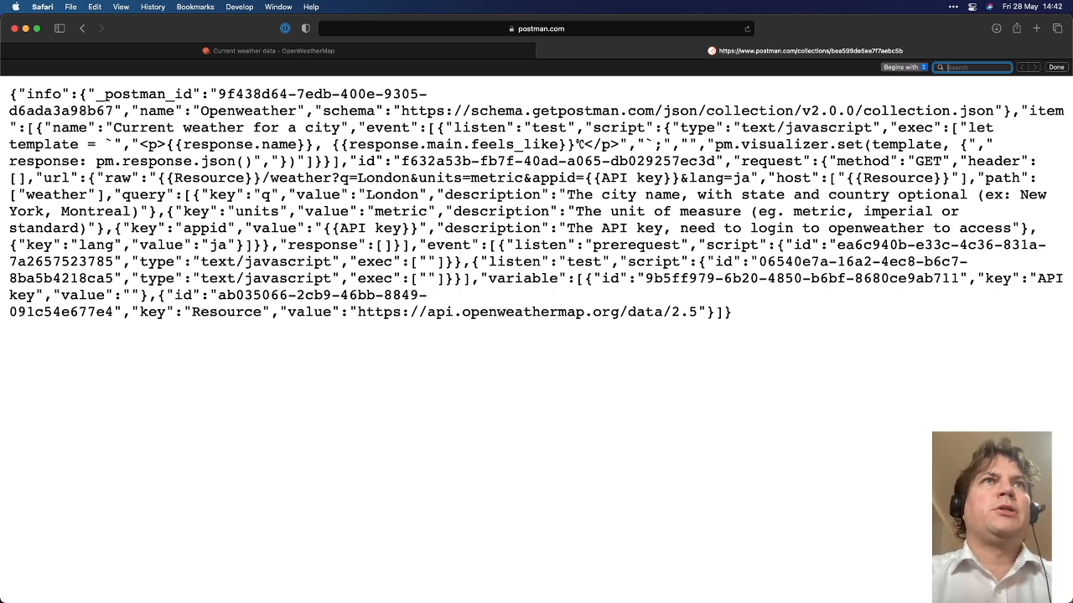
key("super+Tab")
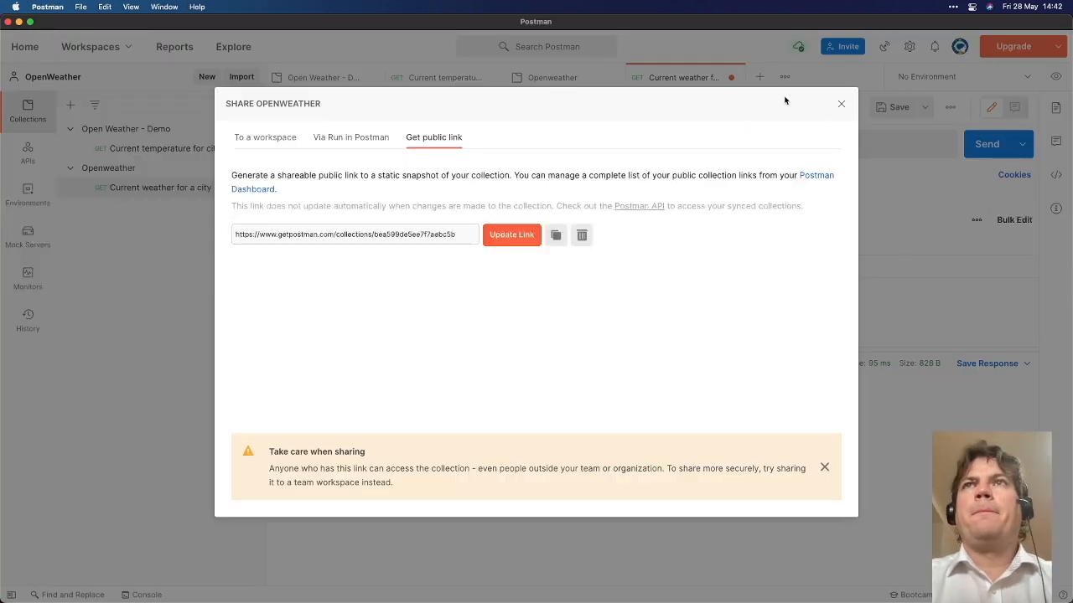
left_click(841, 103)
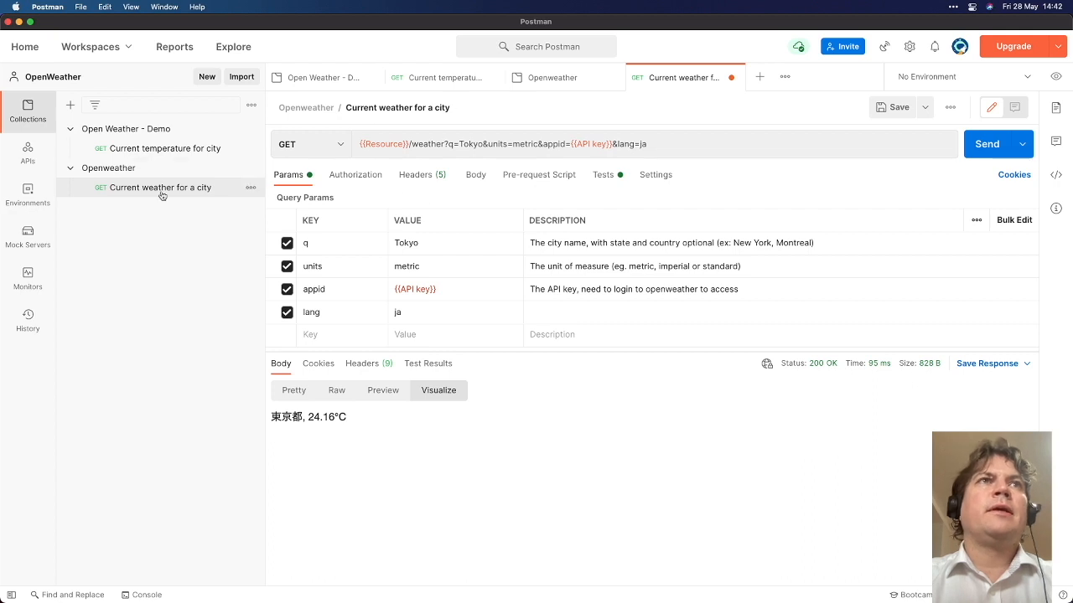
left_click(127, 170)
left_click(676, 214)
left_click_drag(749, 213, 681, 213)
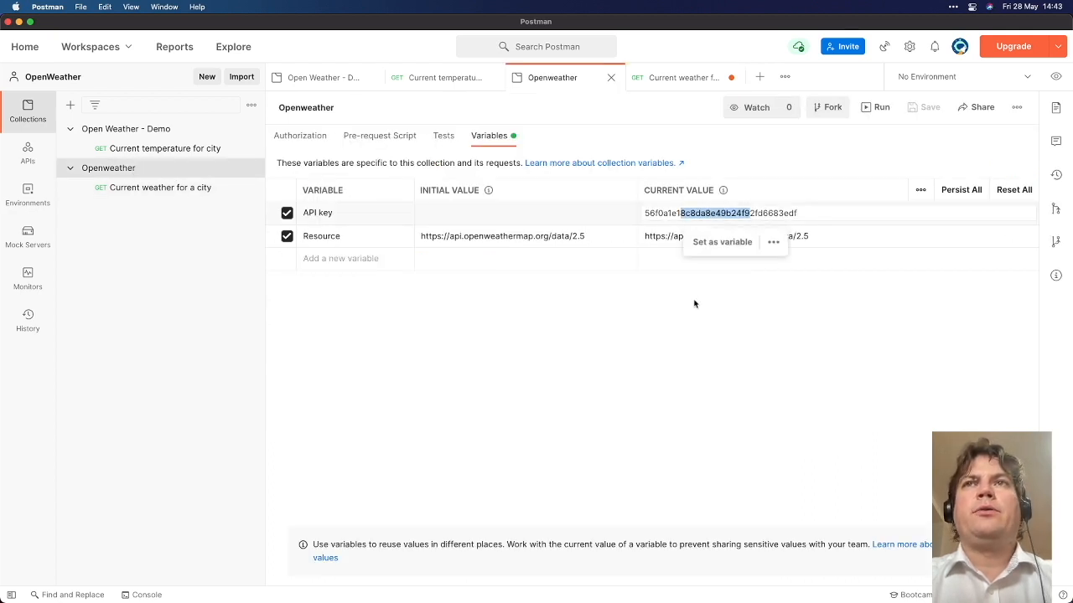
key("super+c")
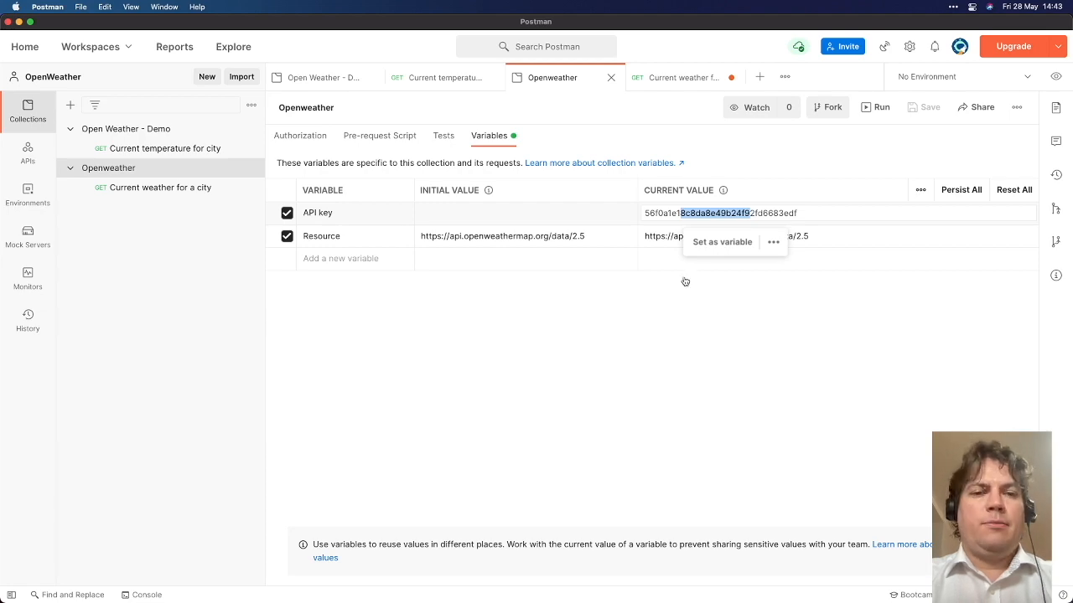
key("super+Tab")
key("super+v")
key("super+a")
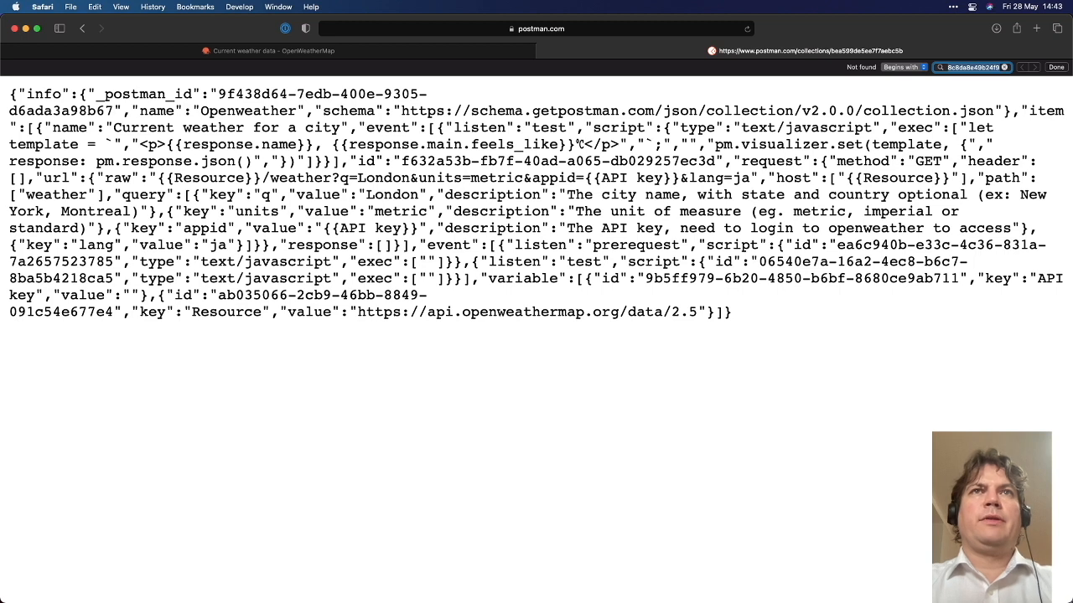
type("https:")
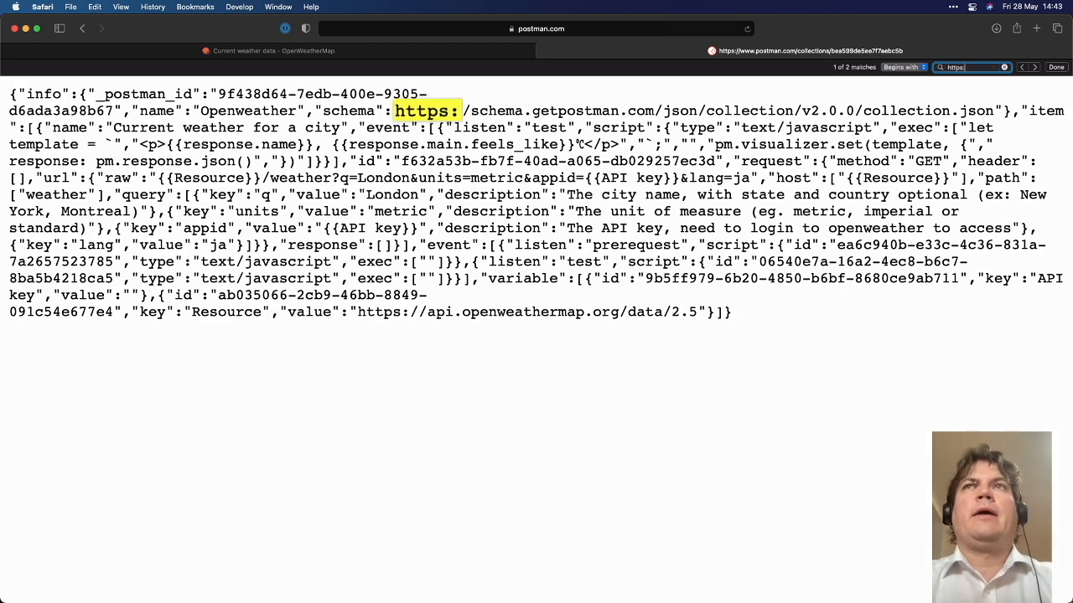
type("//")
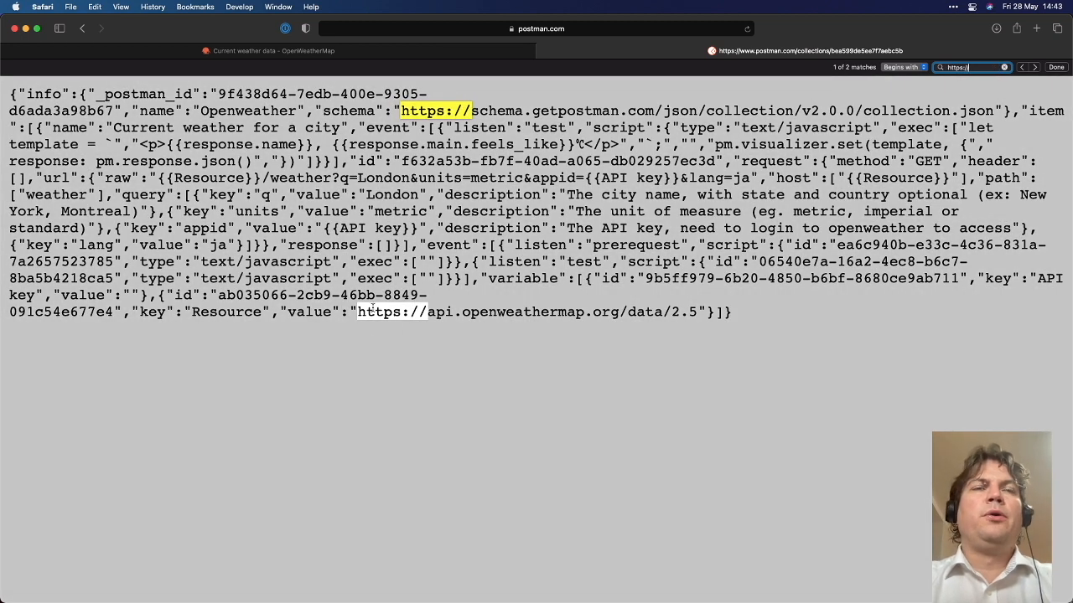
double_click(234, 313)
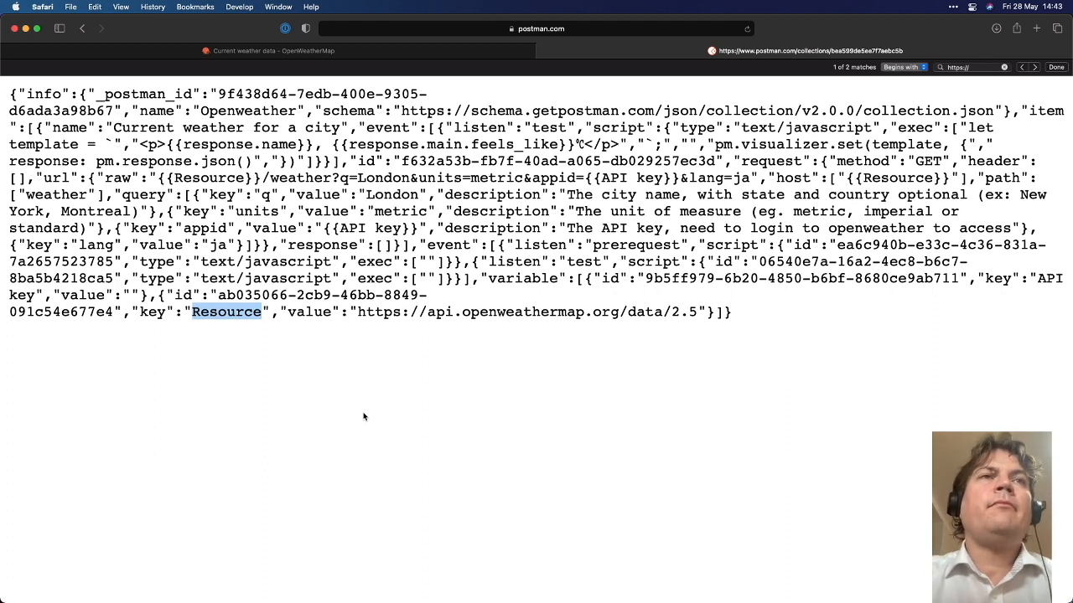
key("super+Tab")
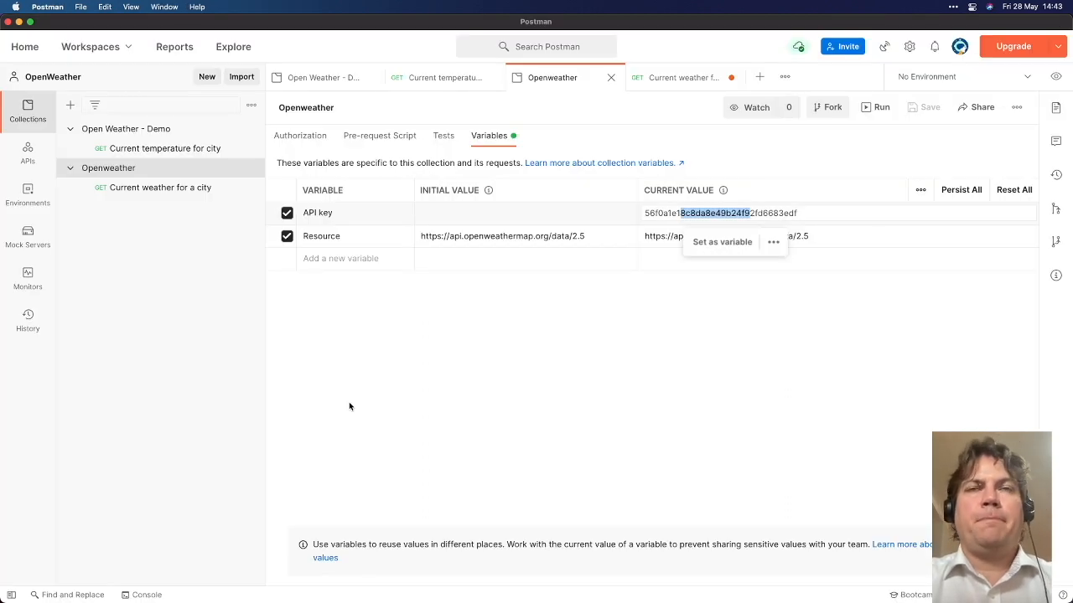